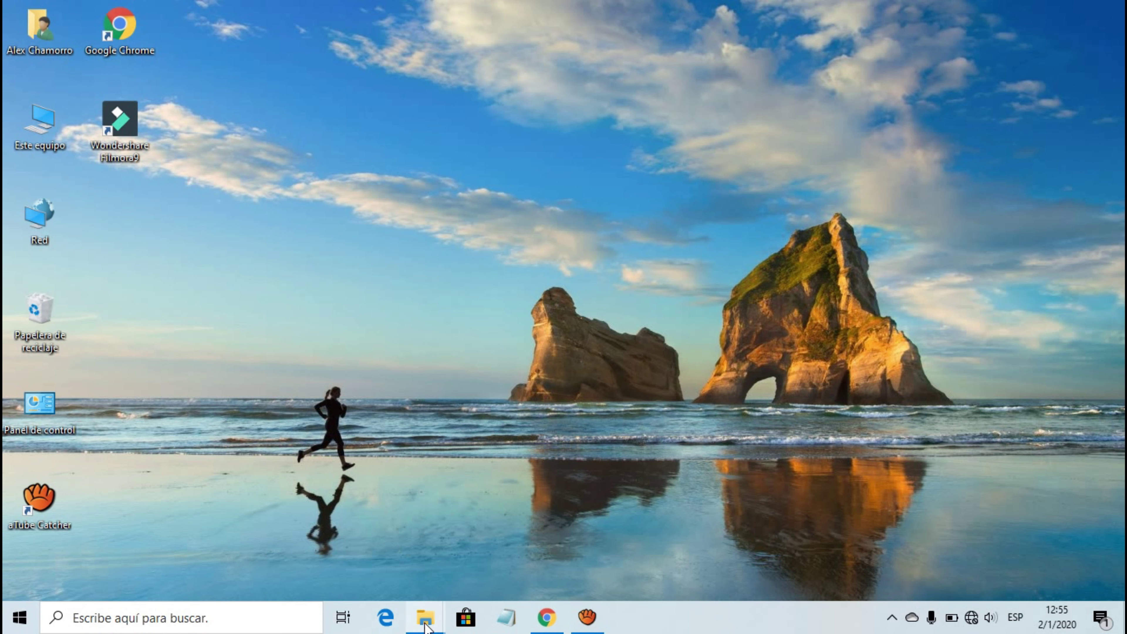
- Open the EaseUS Data Full 2019 folder on drive Almacenamiento (E:), inside Mantenimiento Pc and Reparar Usb-Disco Duro
mouse_move(425, 627)
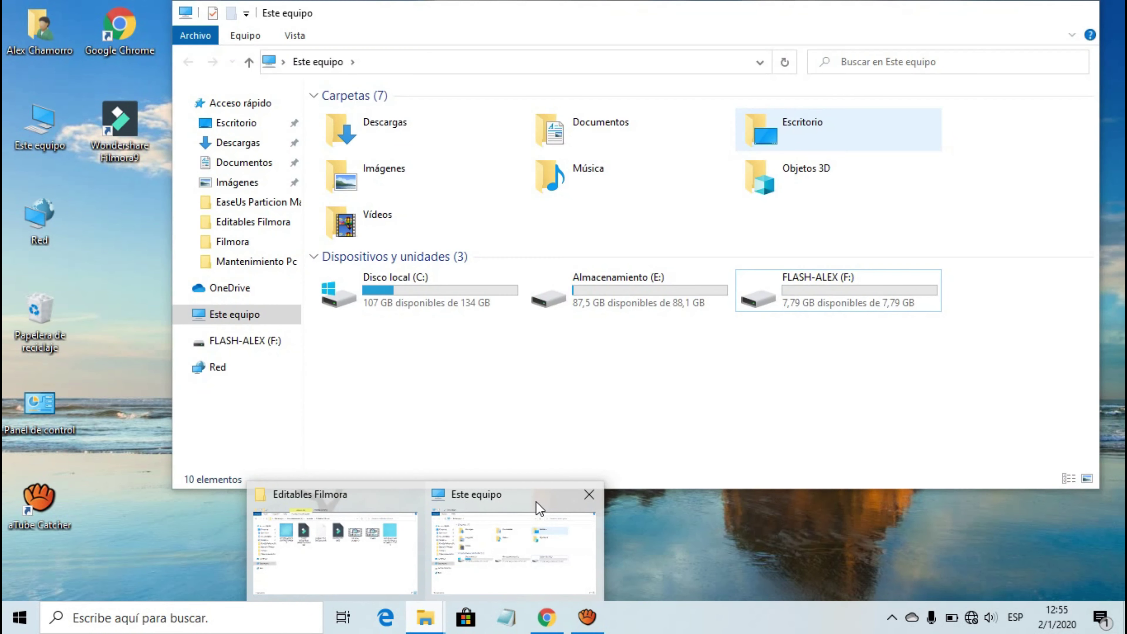
left_click(504, 506)
double_click(576, 296)
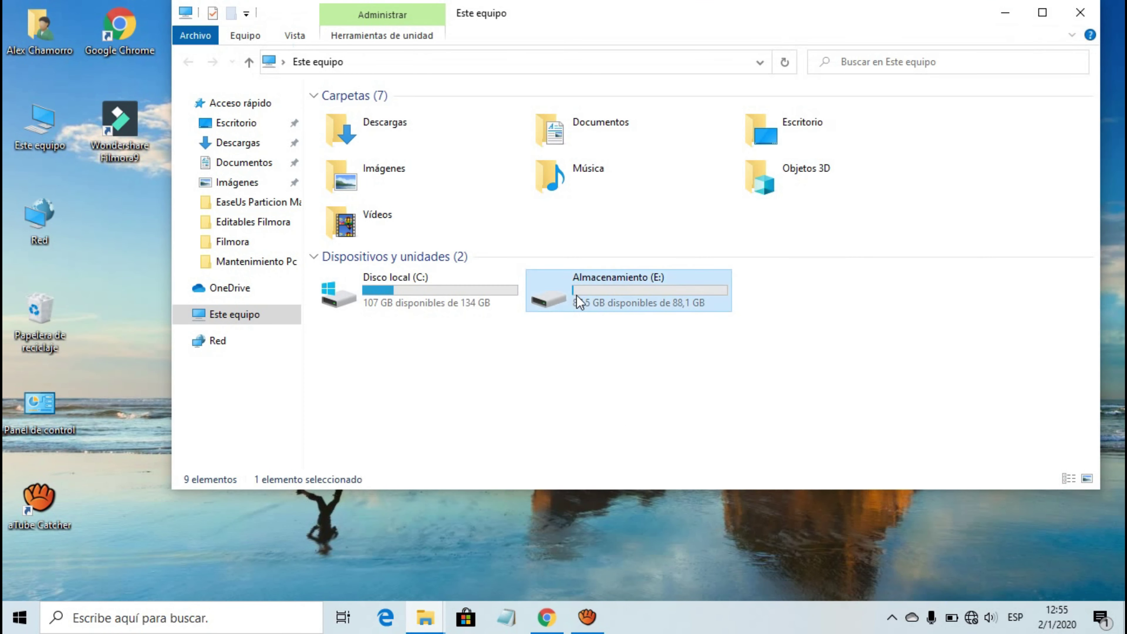
double_click(355, 118)
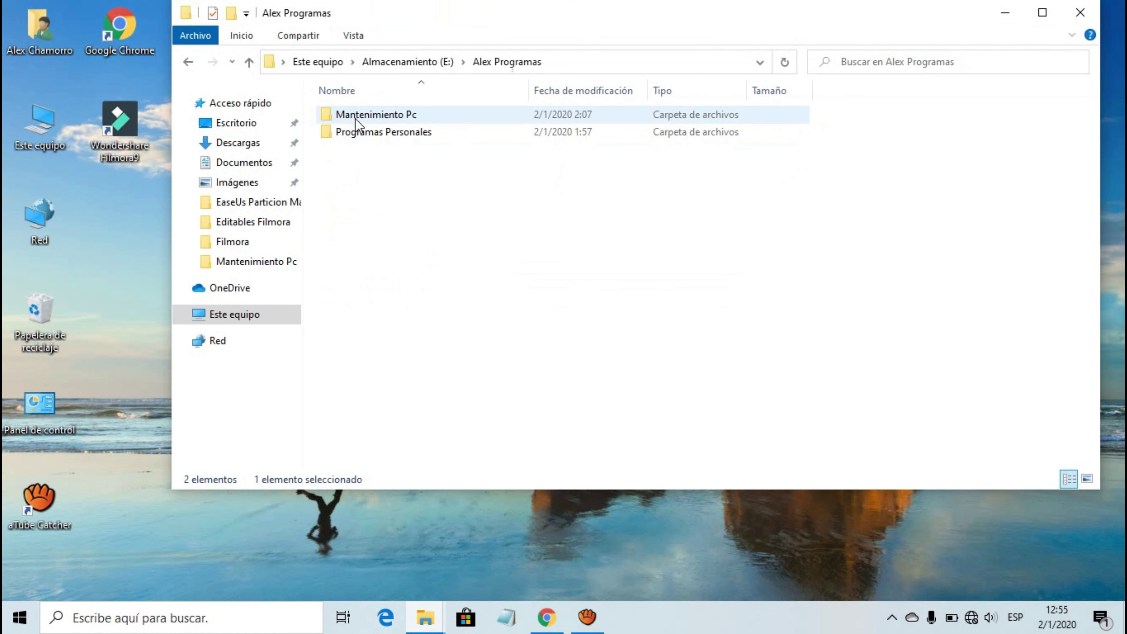
double_click(350, 120)
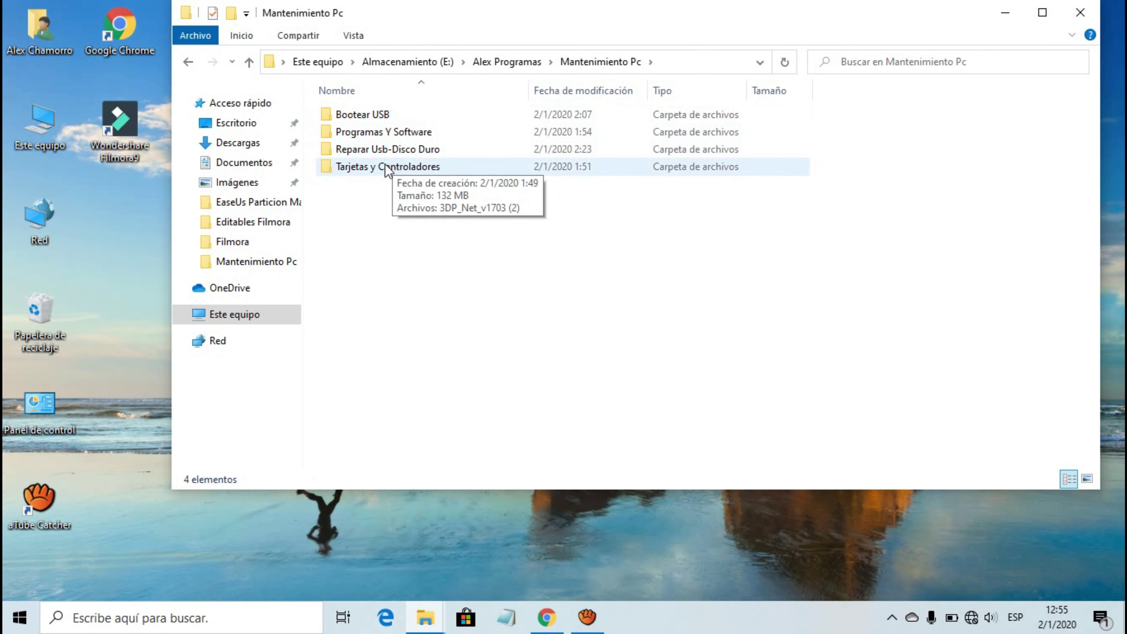
double_click(412, 149)
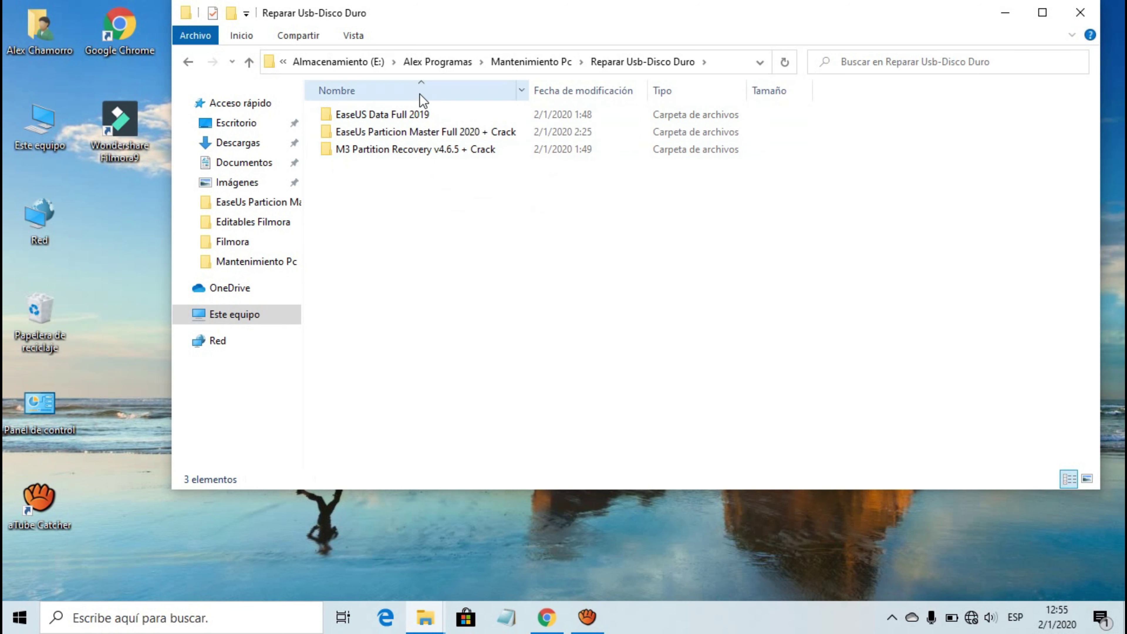
double_click(429, 115)
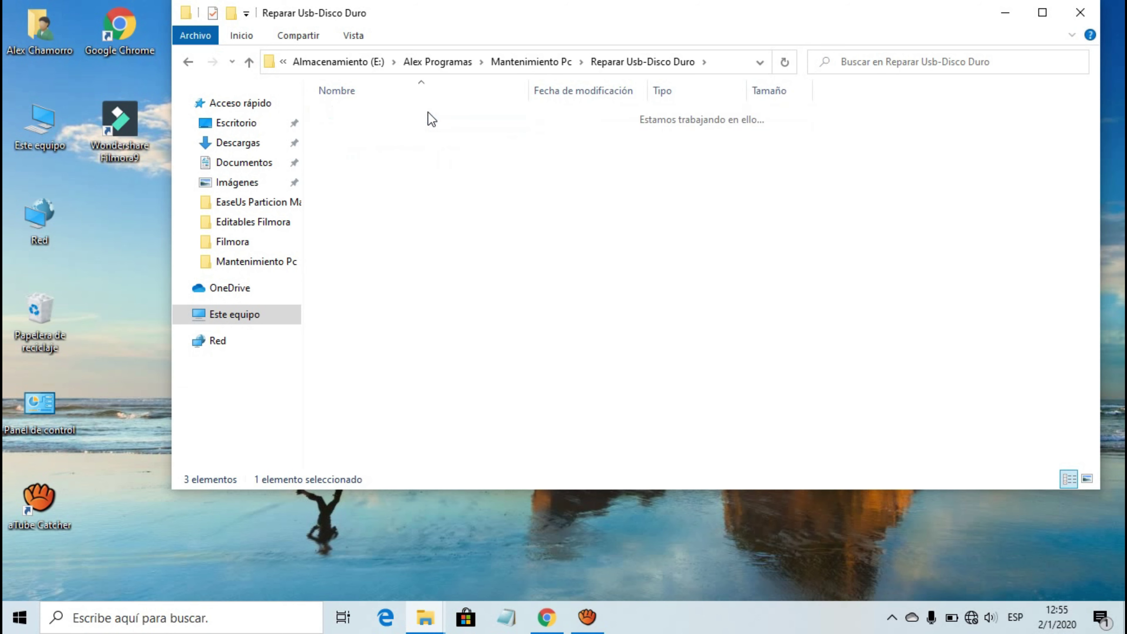
double_click(358, 132)
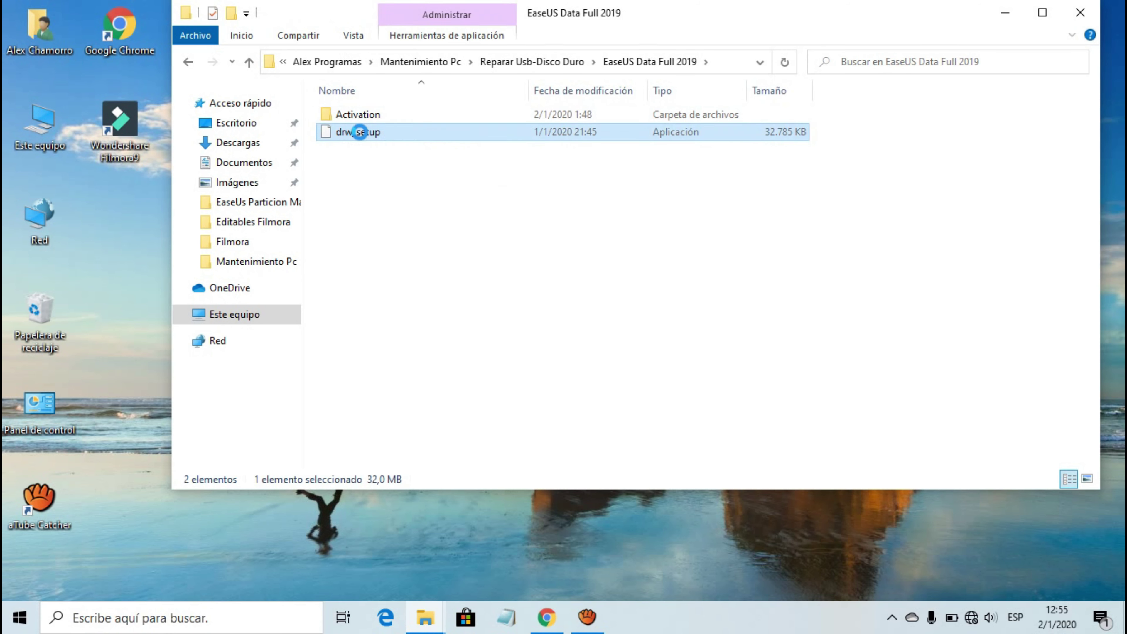
right_click(360, 132)
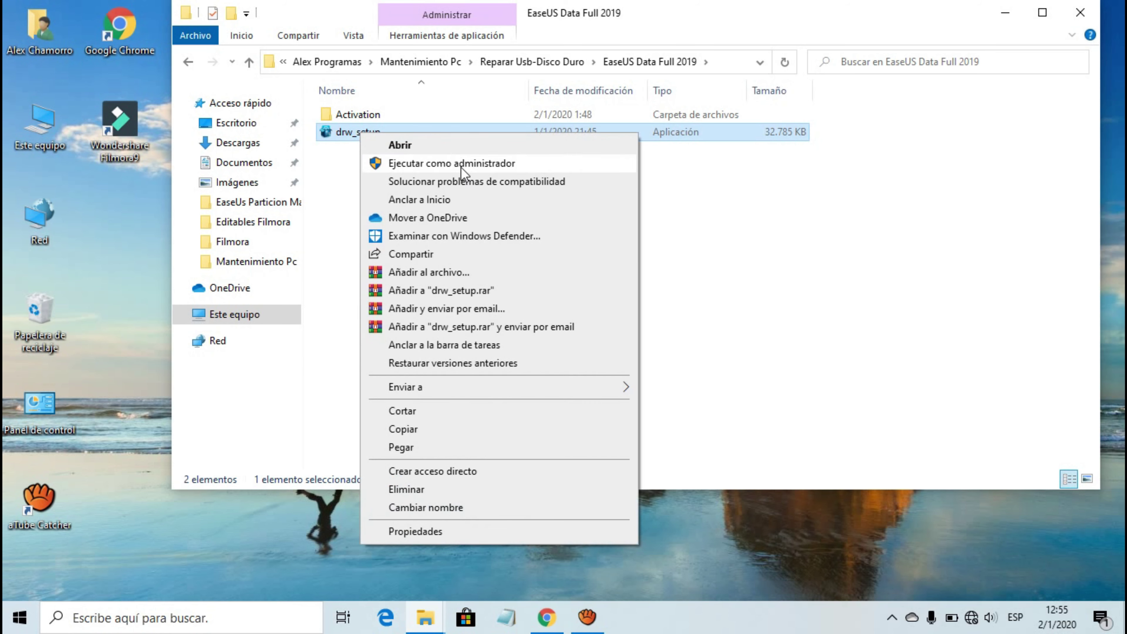
left_click(342, 162)
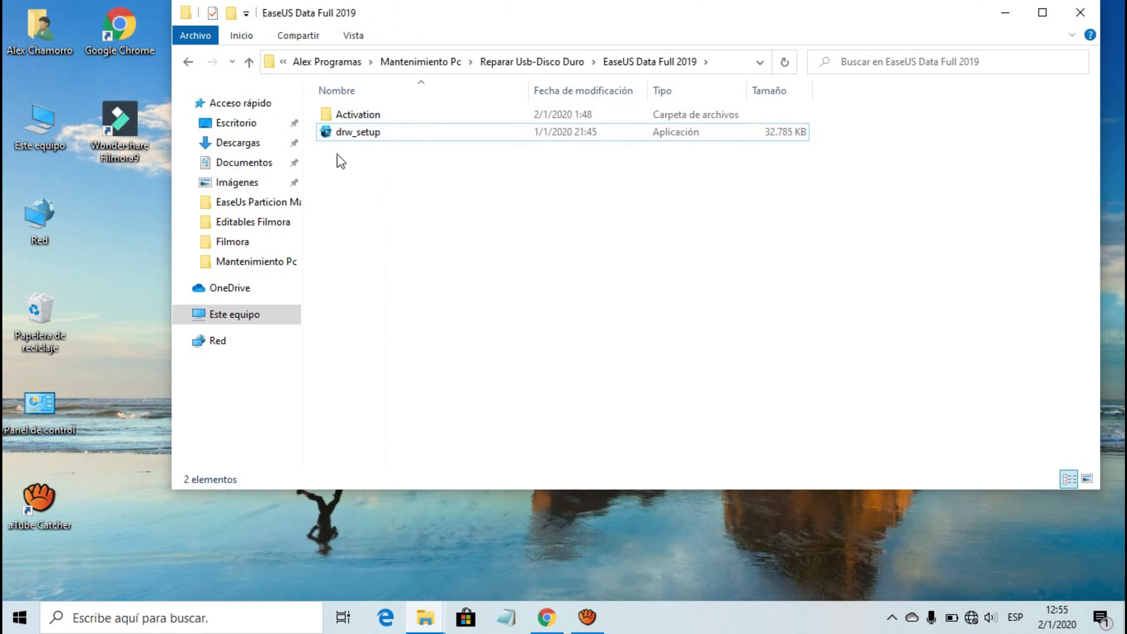
- Look at the contents of the Activation folder and return to the EaseUS Data Full 2019 folder
left_click(344, 119)
left_click(344, 119)
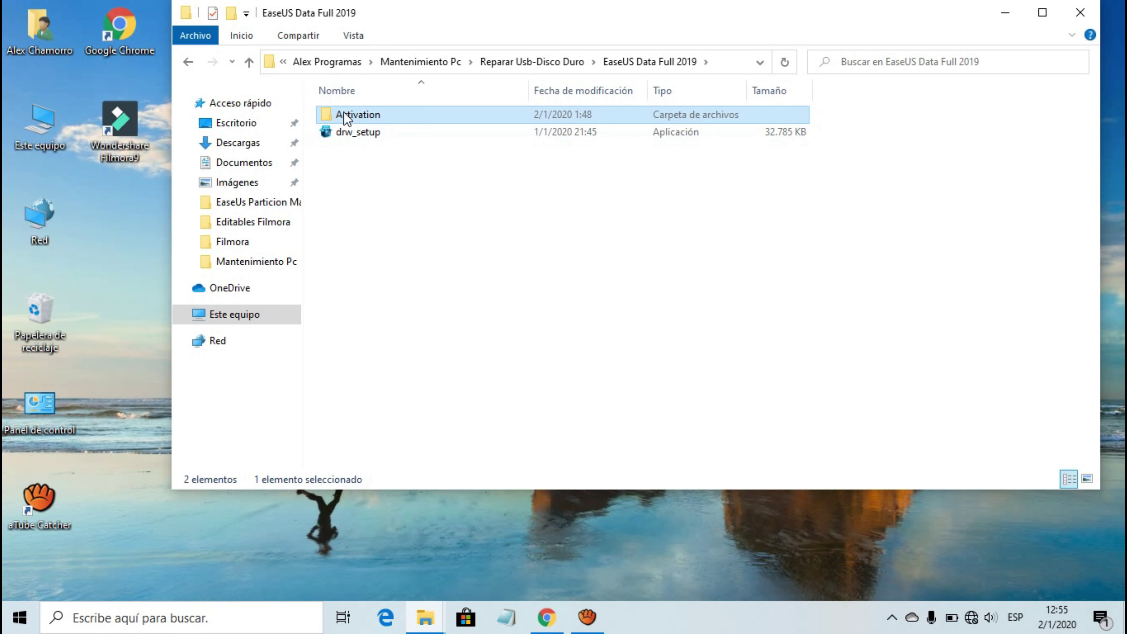
left_click(465, 114)
double_click(465, 113)
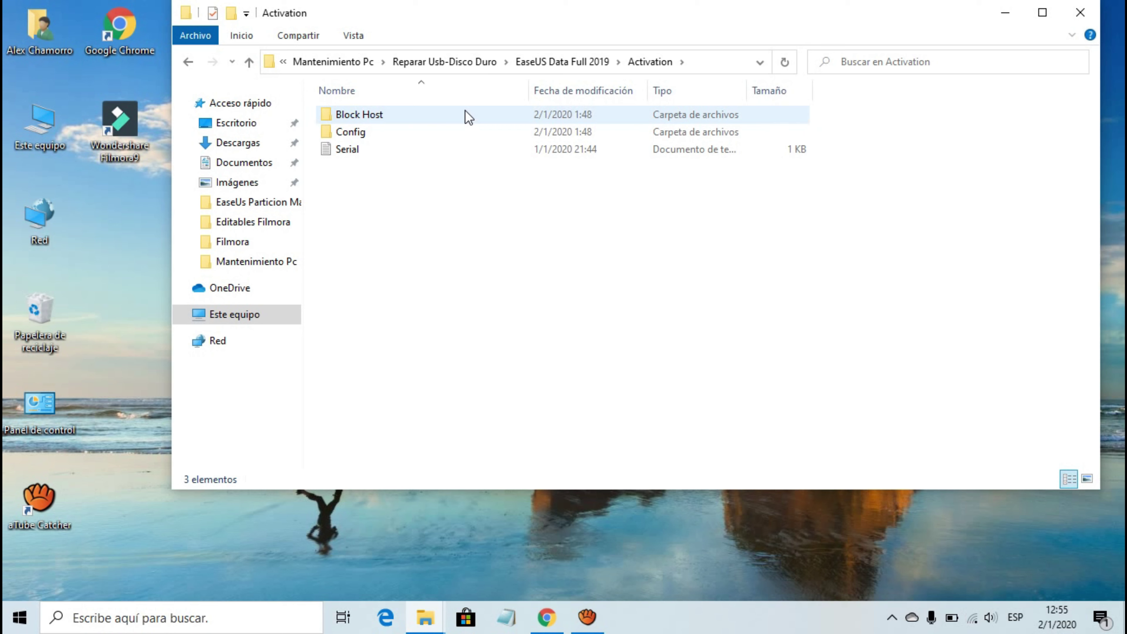
left_click(189, 63)
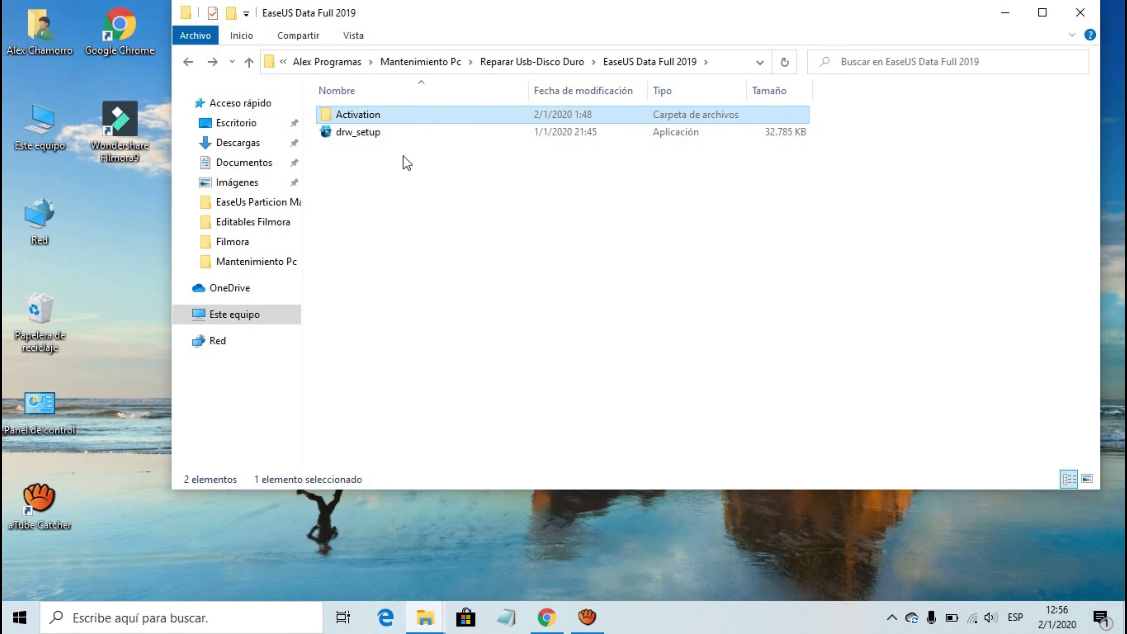
left_click(372, 133)
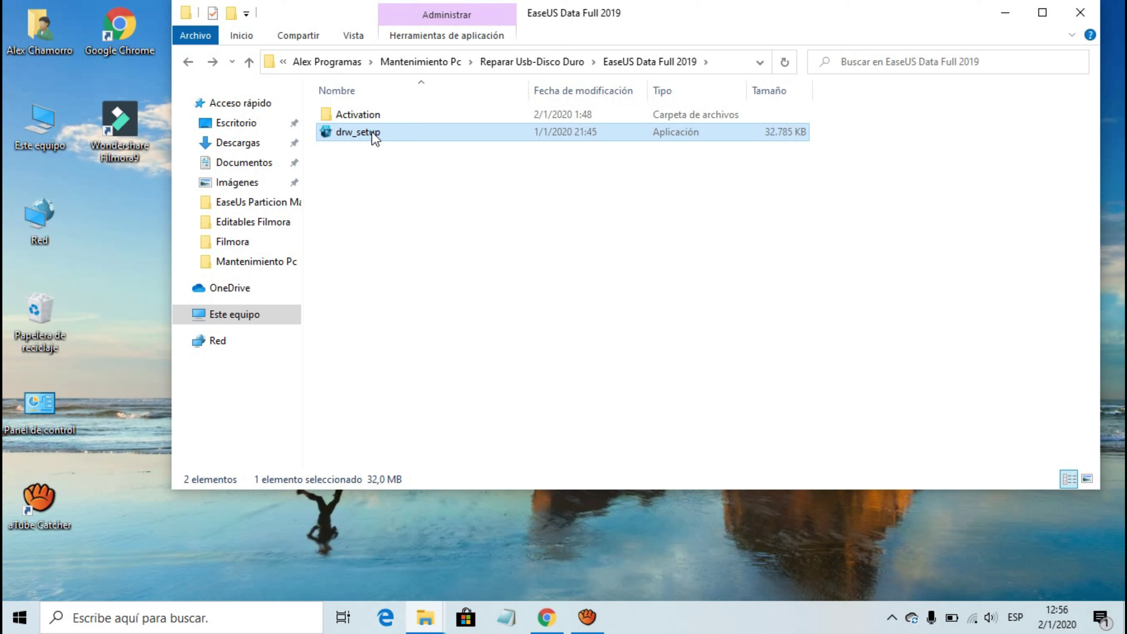
left_click(446, 171)
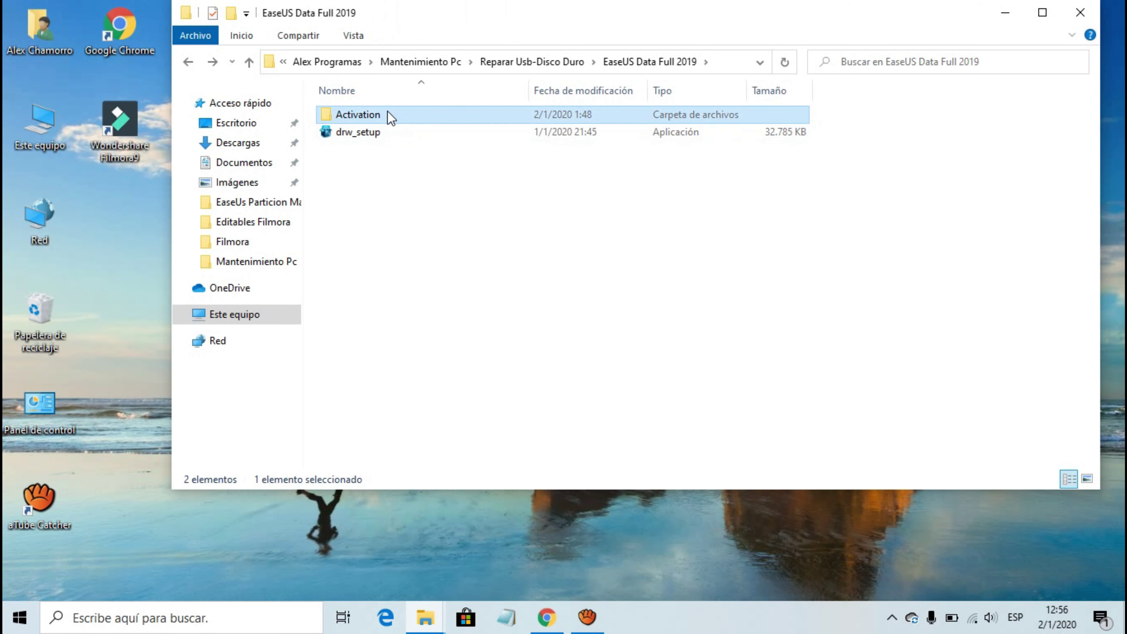
left_click(377, 132)
key("Up")
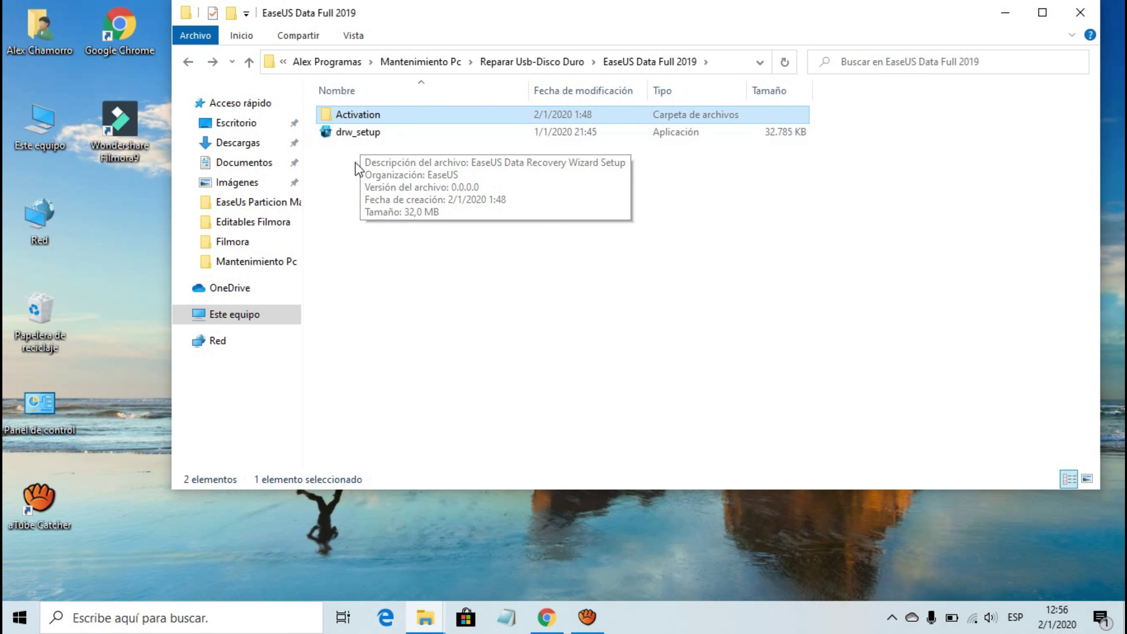
left_click(350, 133)
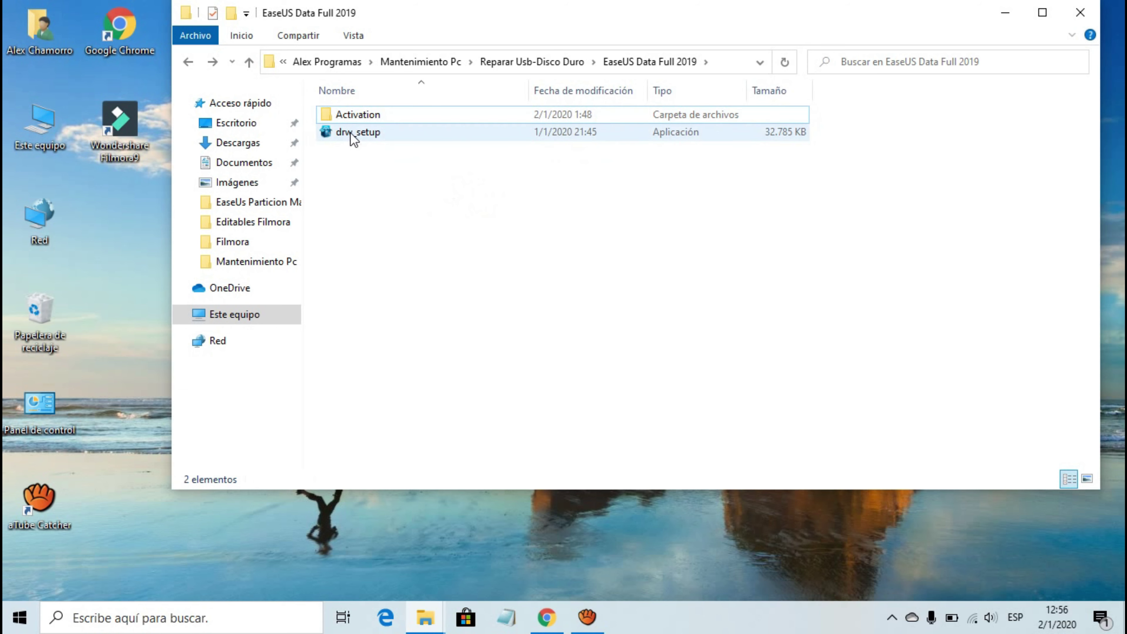
- Run drw_setup as administrator and accept Español as the installation language
right_click(390, 142)
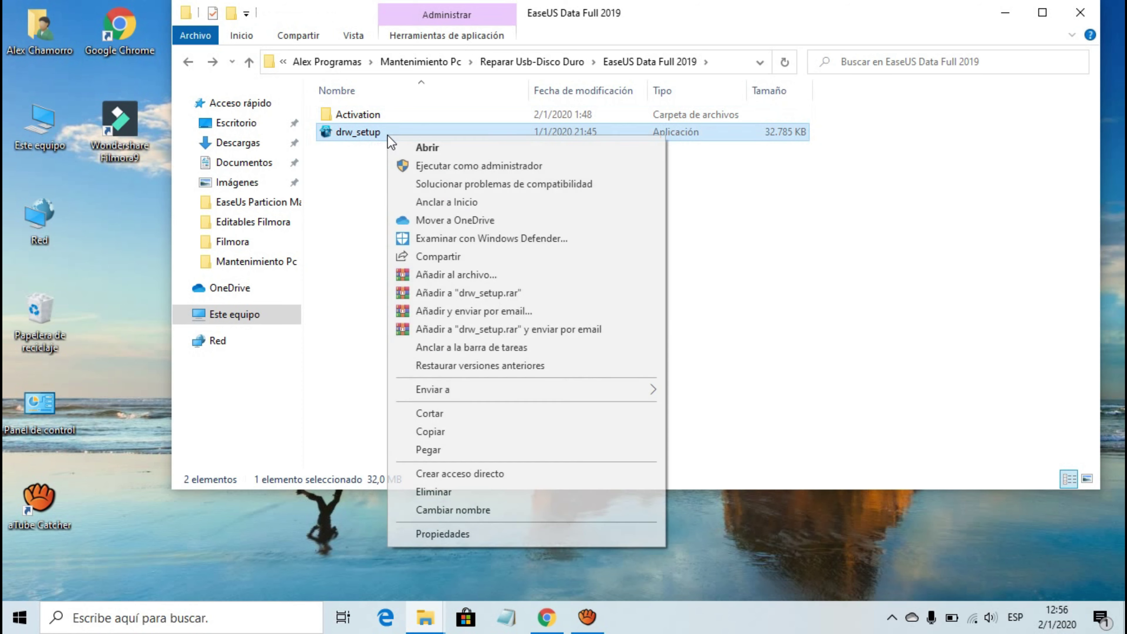
left_click(429, 166)
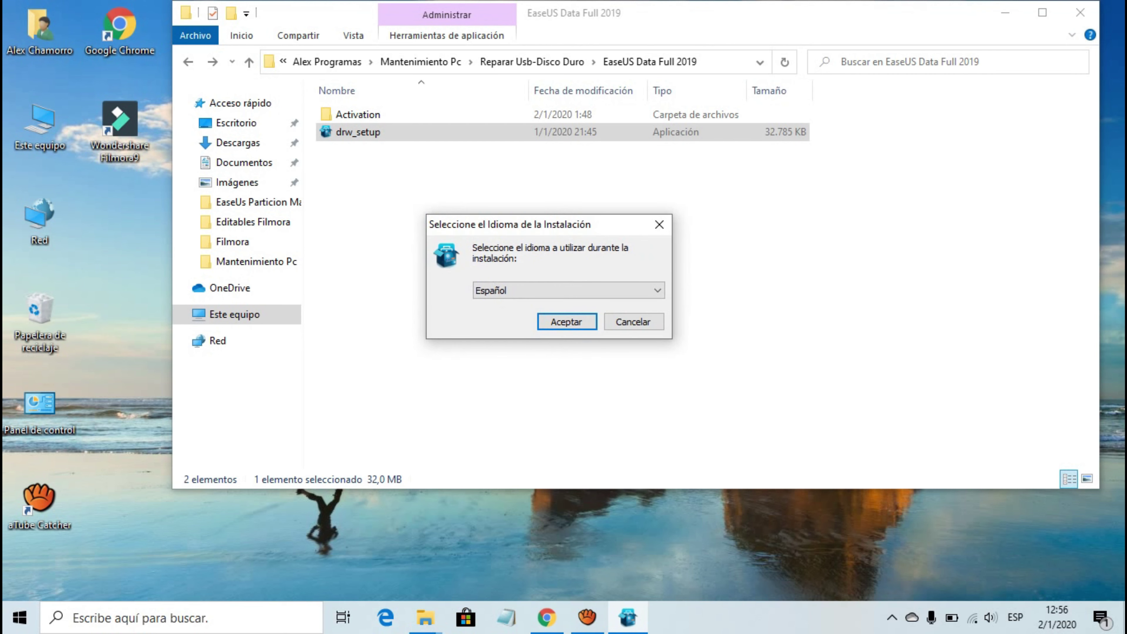
left_click(568, 290)
key("Return")
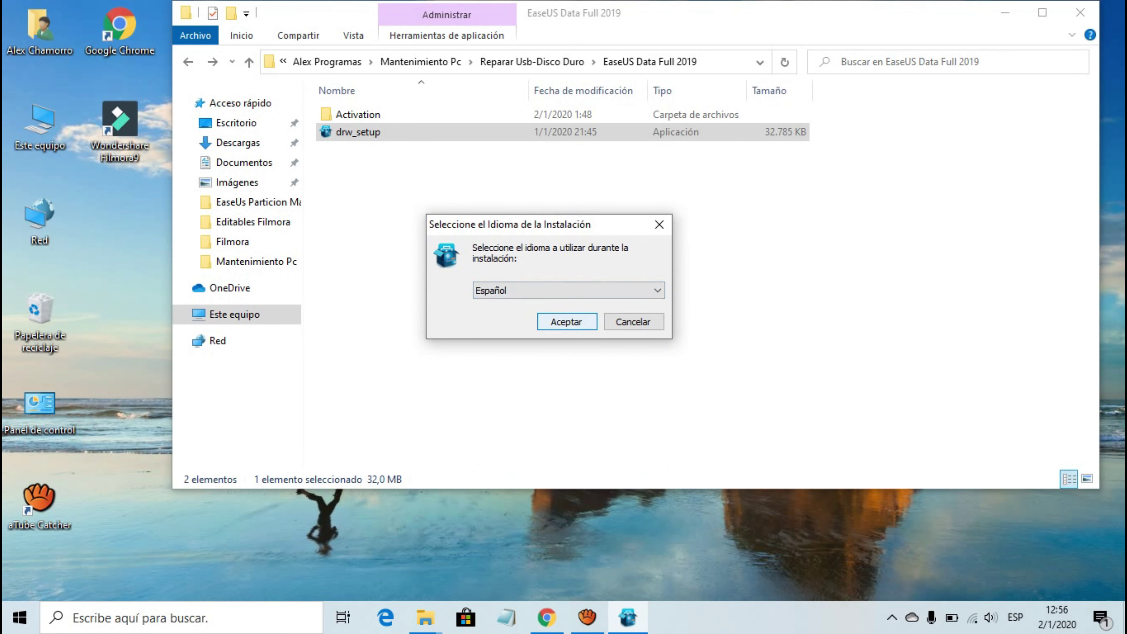
left_click(577, 323)
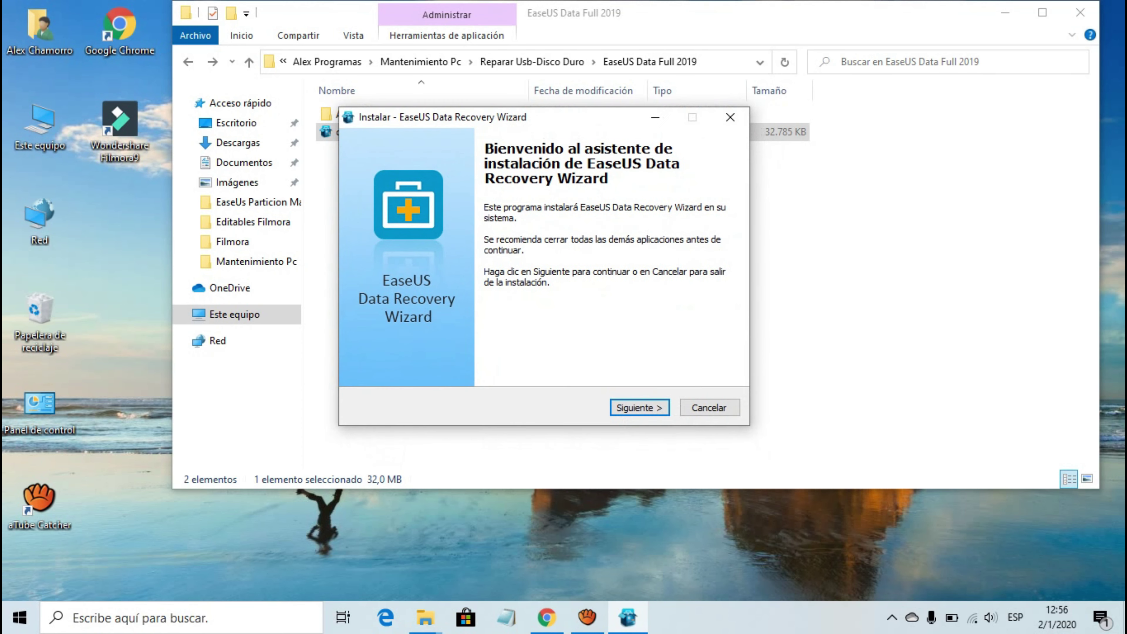
- Accept the licence agreement and install EaseUS Data Recovery Wizard with the default folders and a desktop icon
key("Return")
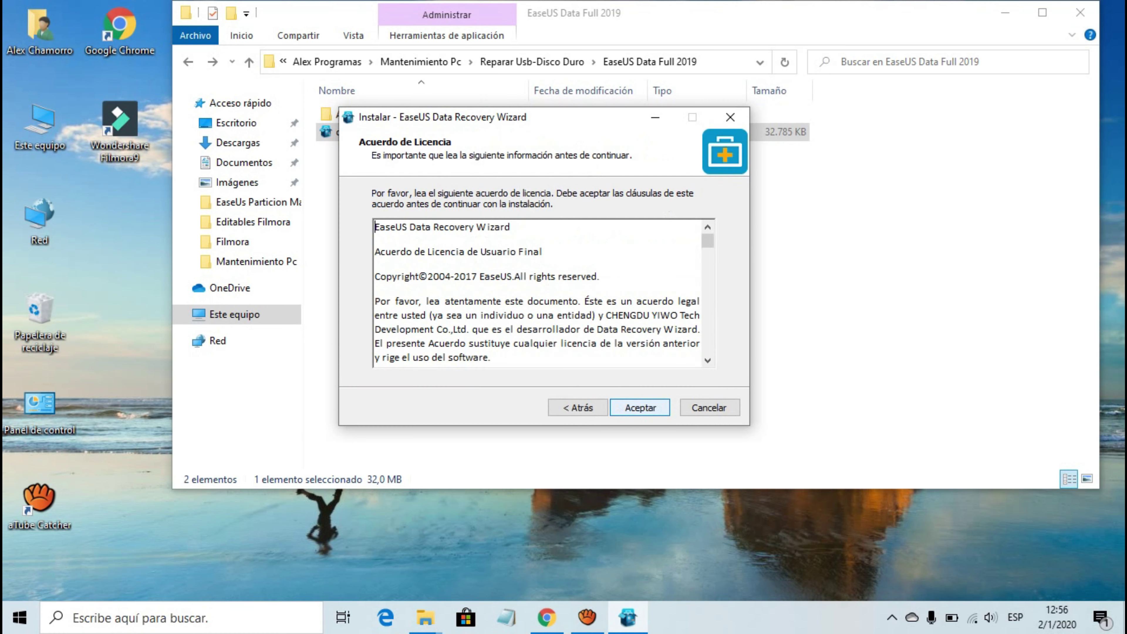
key("Return")
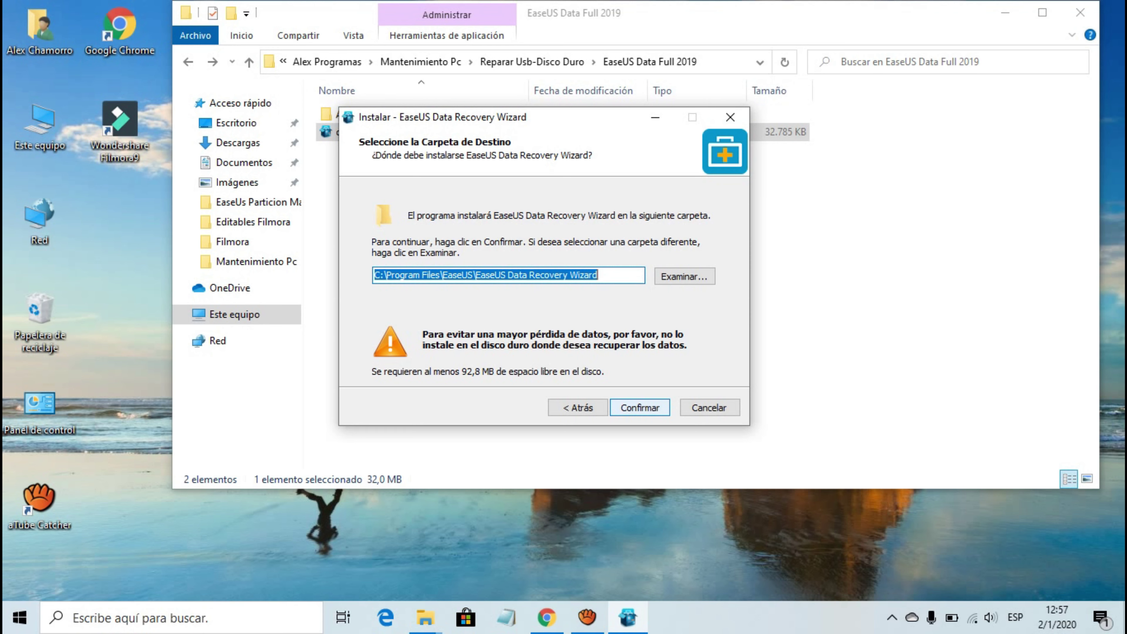
key("Return")
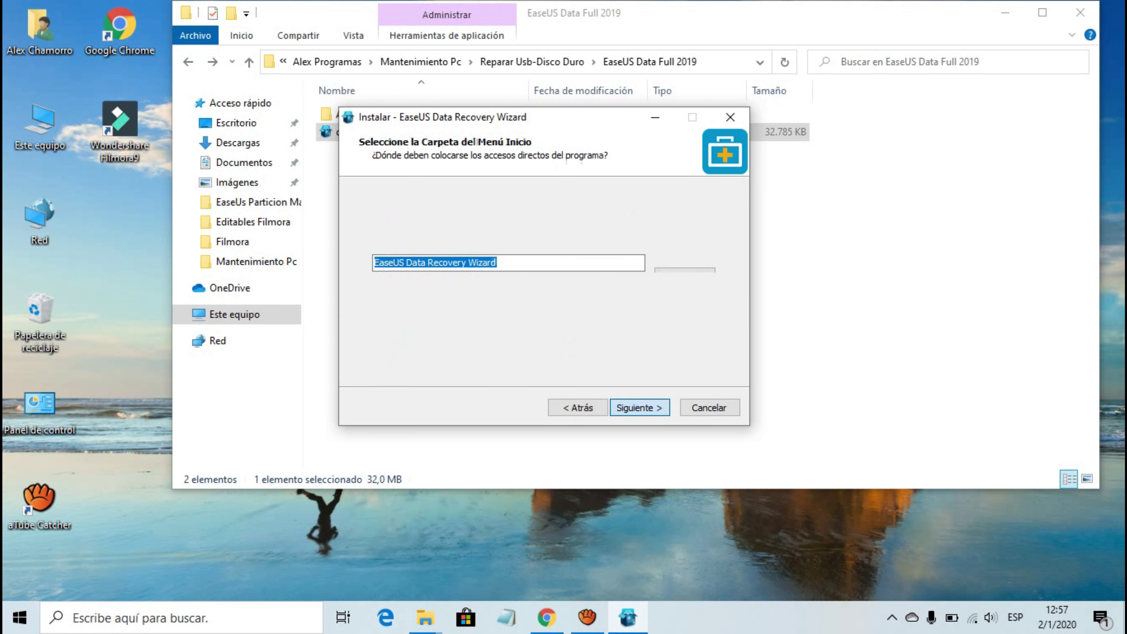
key("Return")
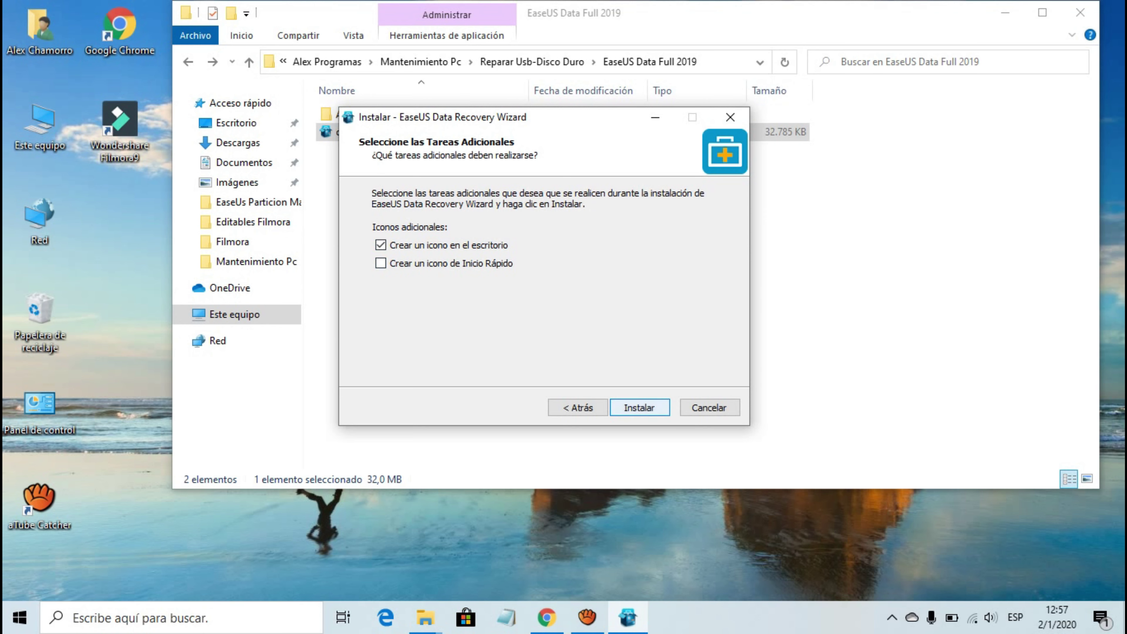
key("Return")
key("Return")
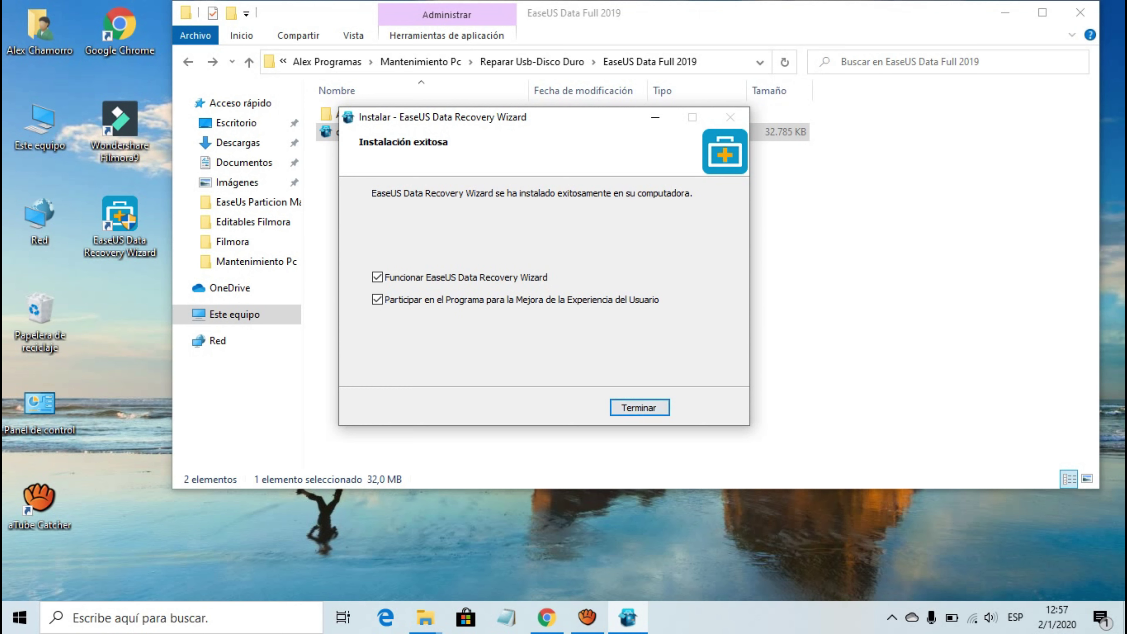
- Turn off launching the wizard and joining the user experience improvement program, and finish the installation
left_click(377, 277)
left_click(629, 408)
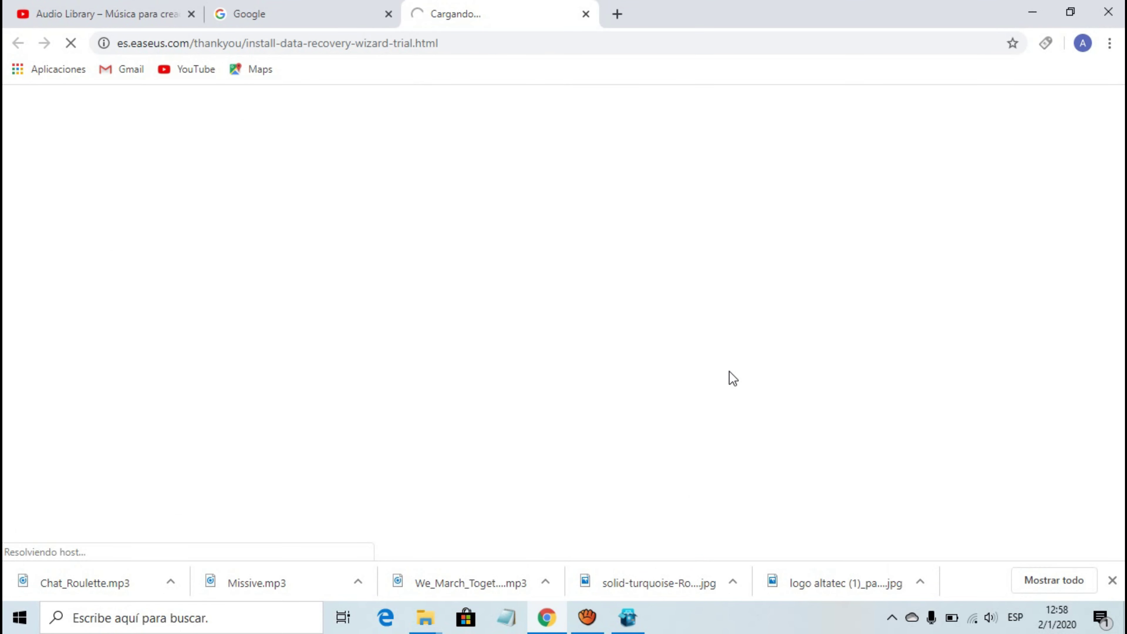
- Check the available Wi-Fi networks while the EaseUS page loads, and minimize the browser window
left_click(974, 618)
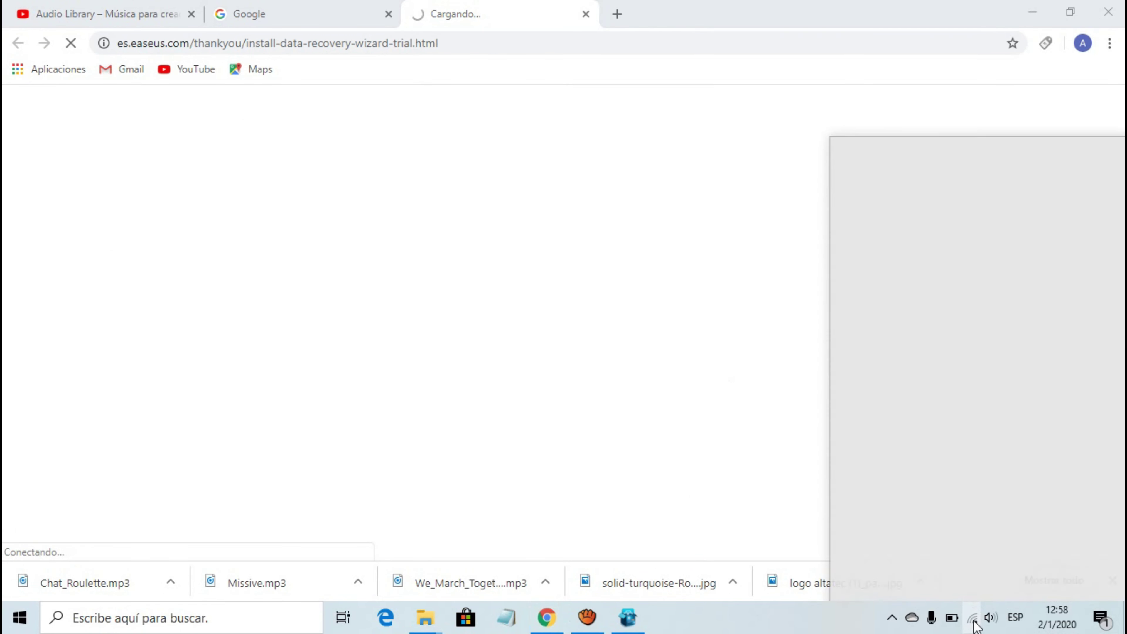
left_click(895, 269)
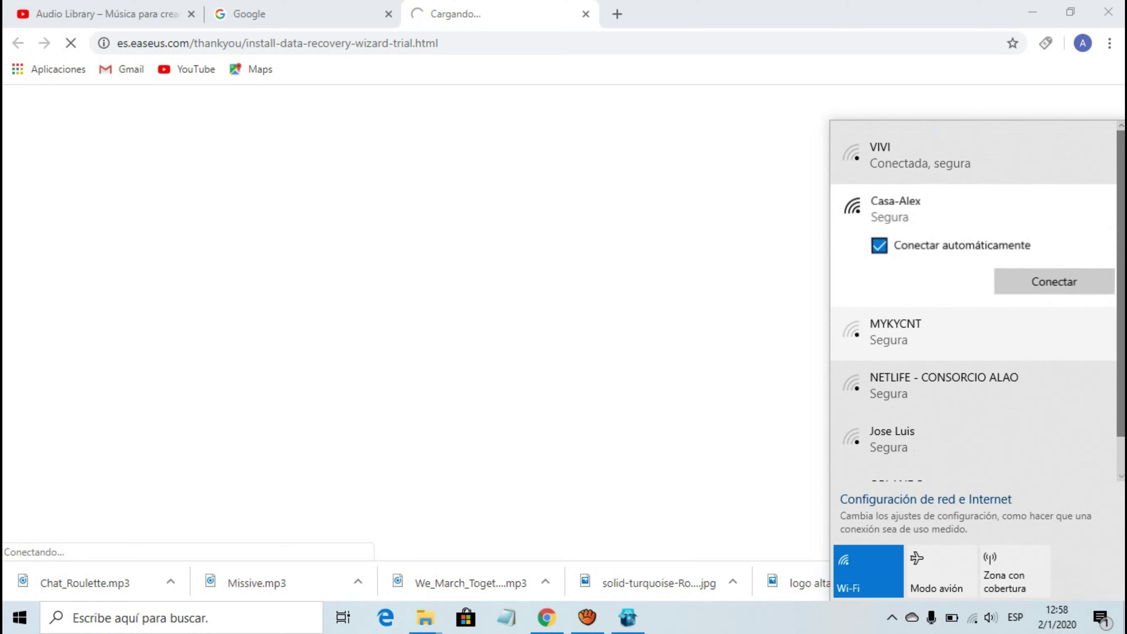
left_click(613, 8)
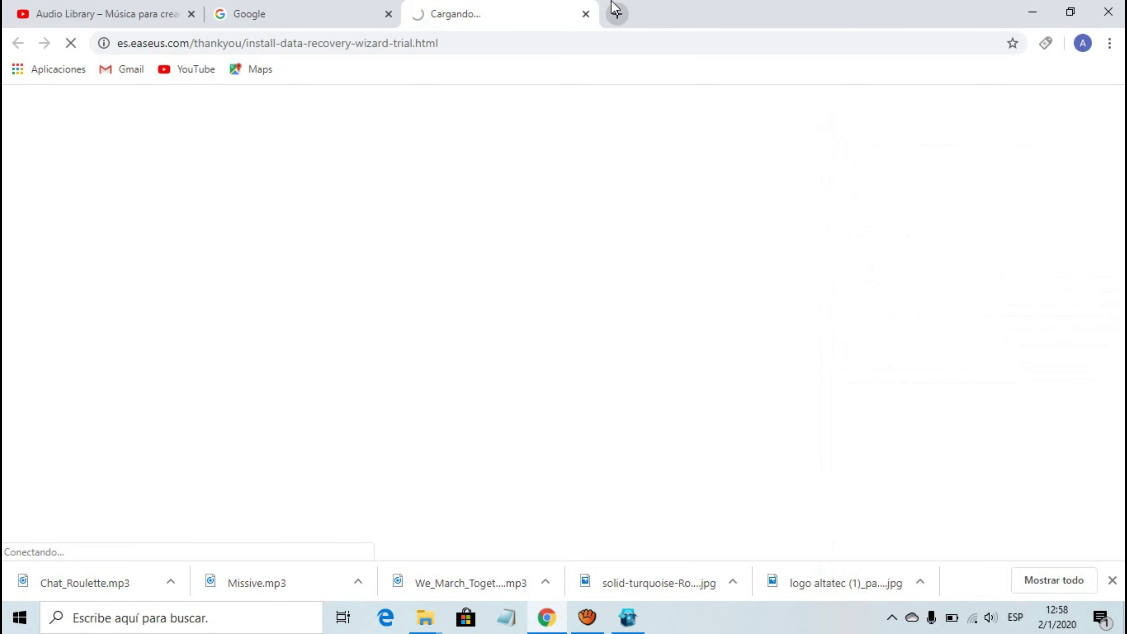
left_click(325, 6)
left_click(460, 7)
left_click(1033, 12)
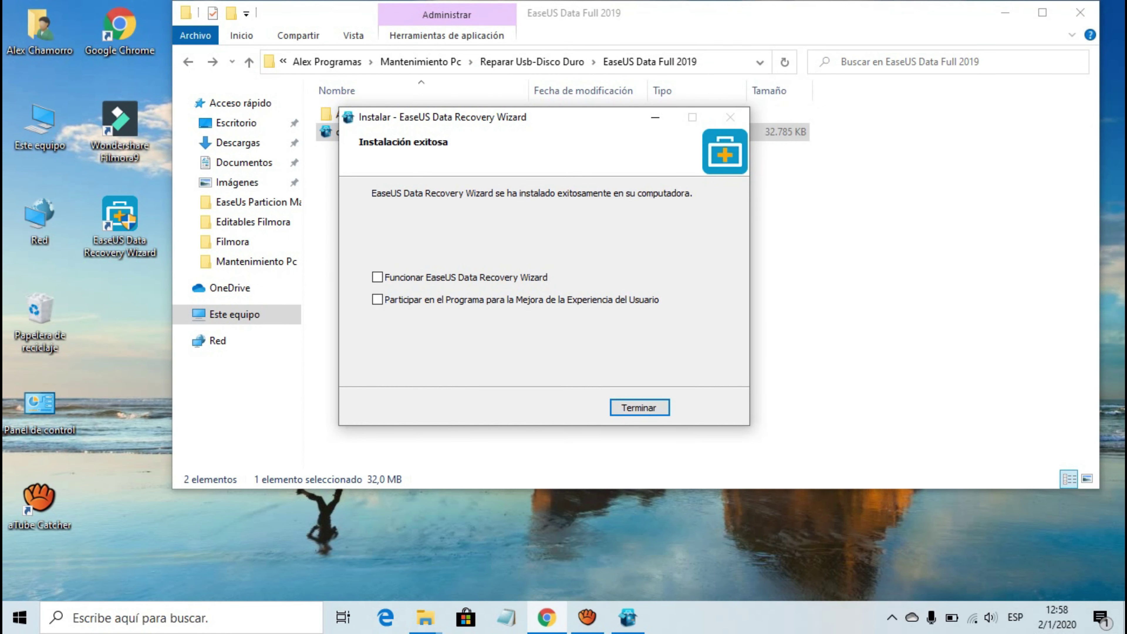
- Close the completed installer and minimize the folder window to show the new desktop shortcut
key("Return")
left_click(483, 270)
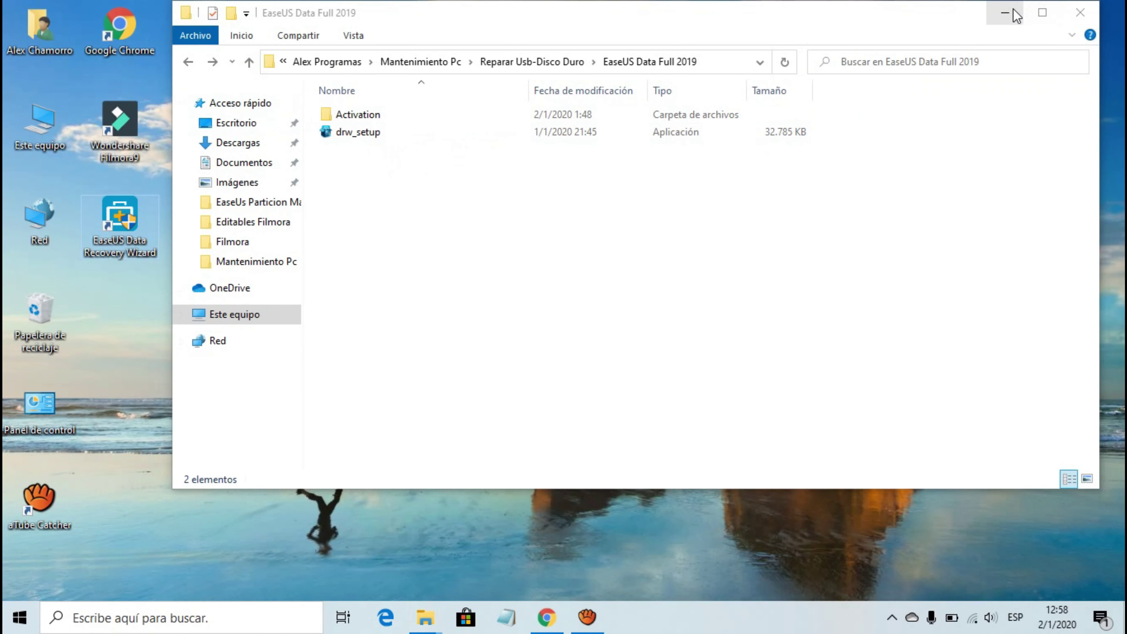
left_click(1002, 10)
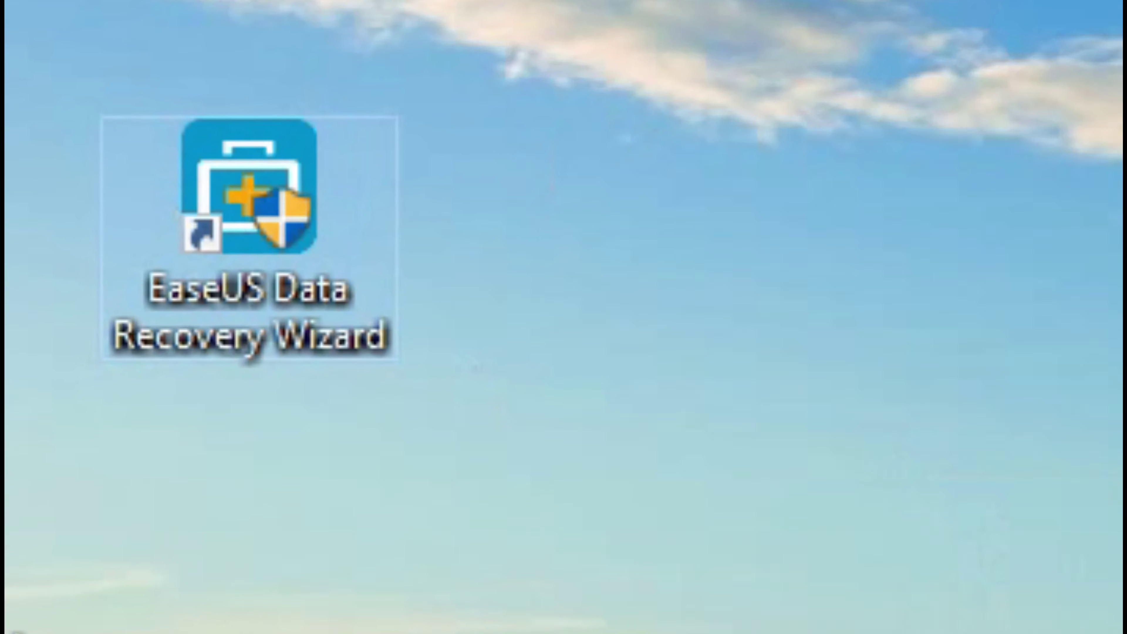
- Copy Config.dat from the Config folder inside the Activation folder of EaseUS Data Full 2019
mouse_move(422, 617)
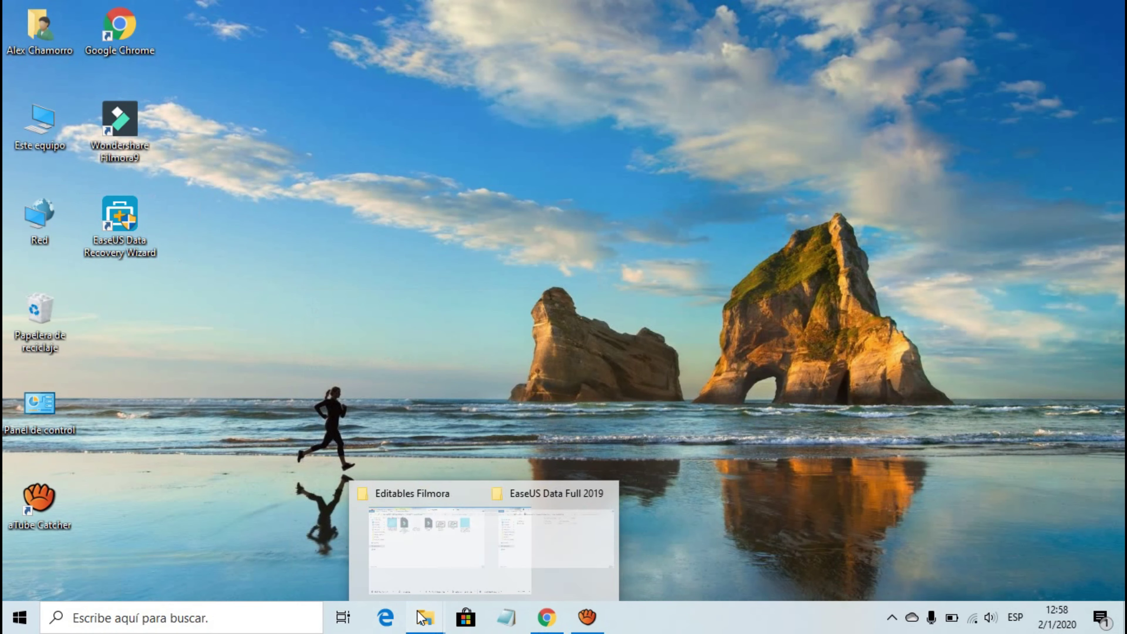
left_click(496, 531)
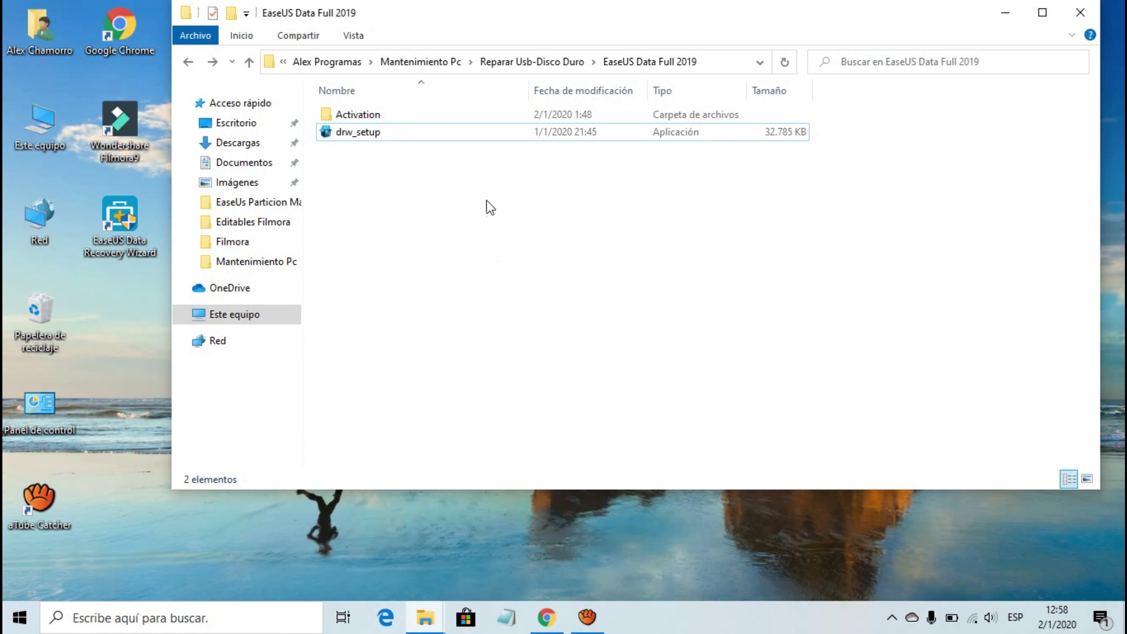
left_click(375, 117)
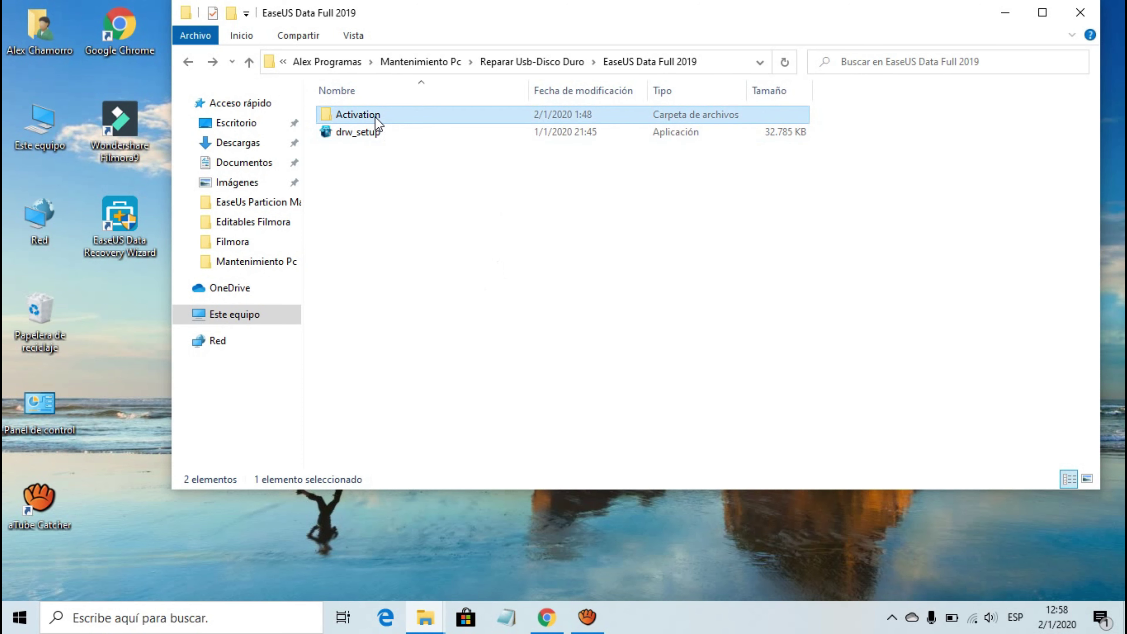
double_click(374, 116)
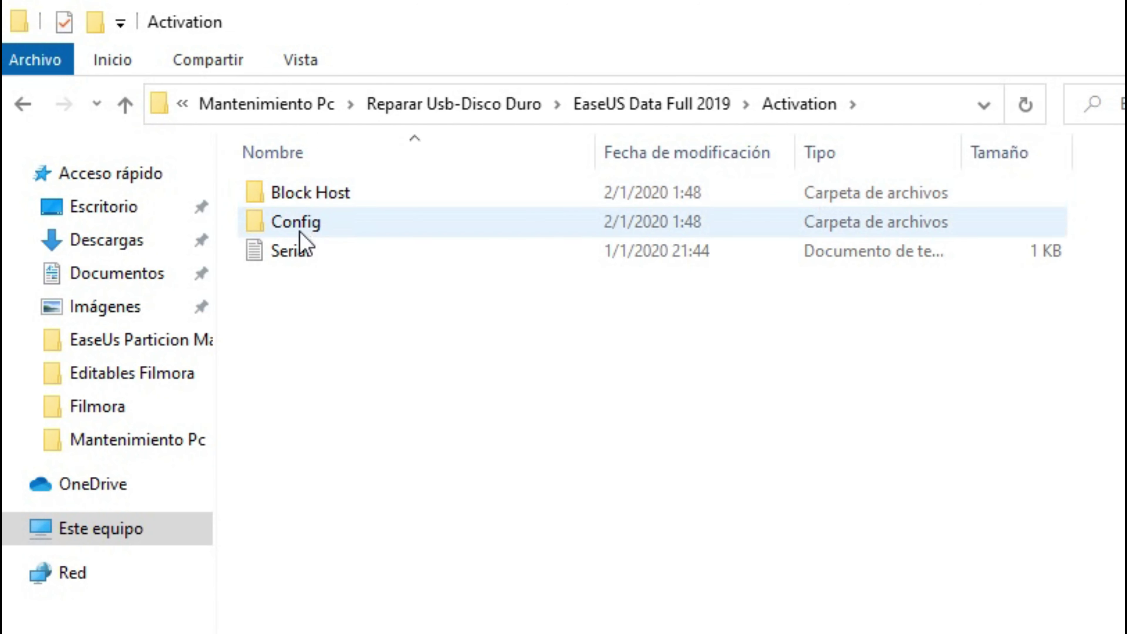
double_click(297, 231)
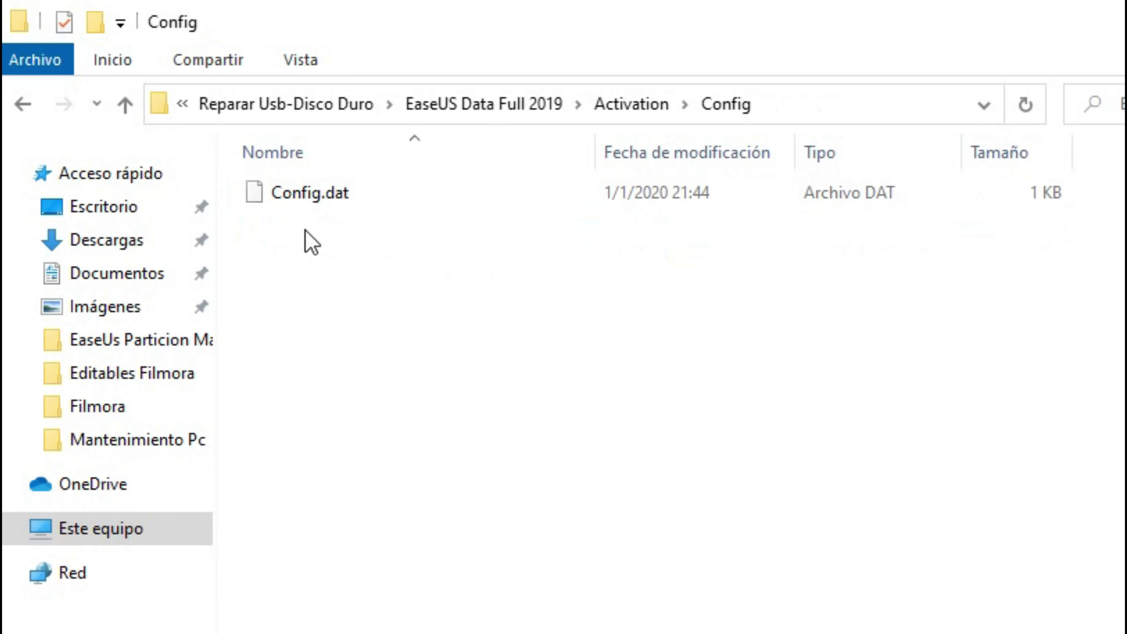
left_click(314, 205)
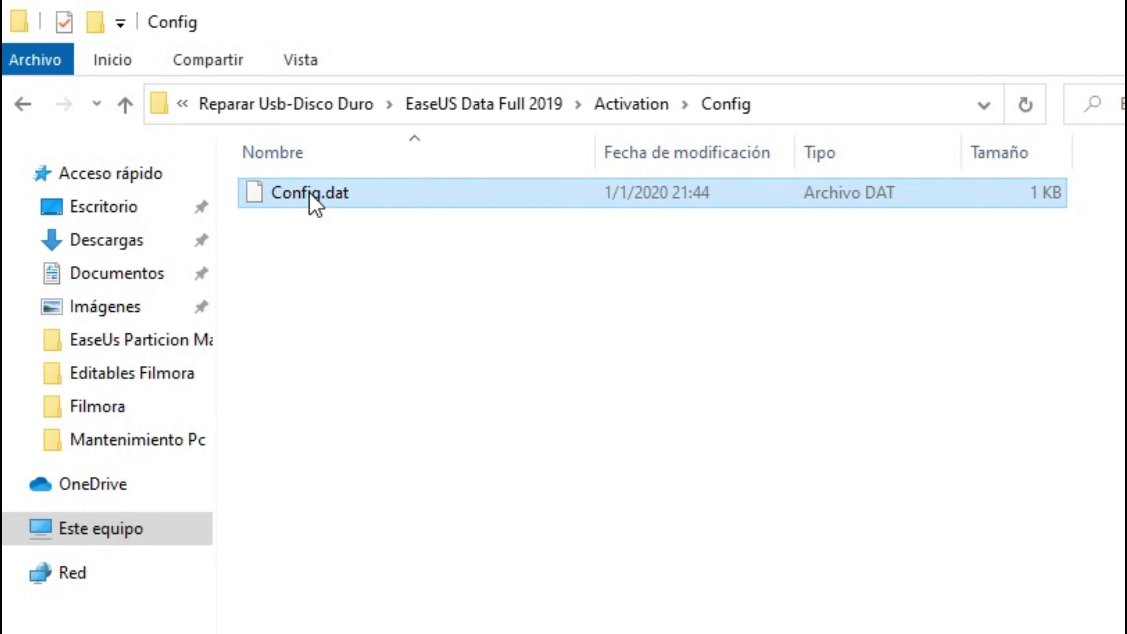
right_click(314, 206)
left_click(427, 571)
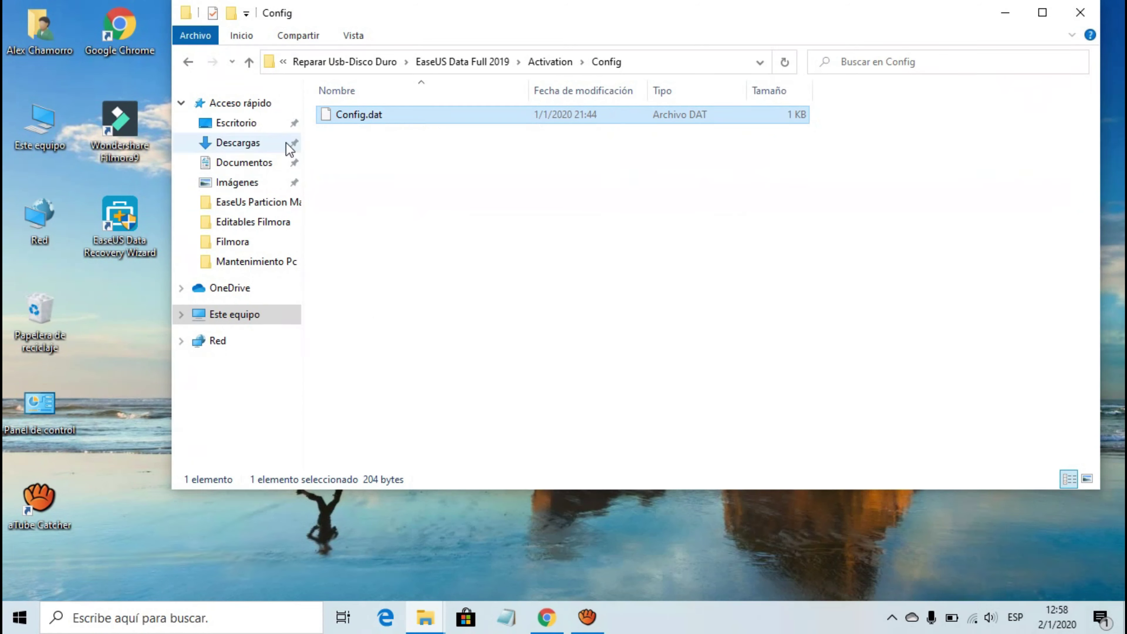
- Minimize the Config folder window and open the file location of the EaseUS Data Recovery Wizard desktop shortcut
left_click(126, 258)
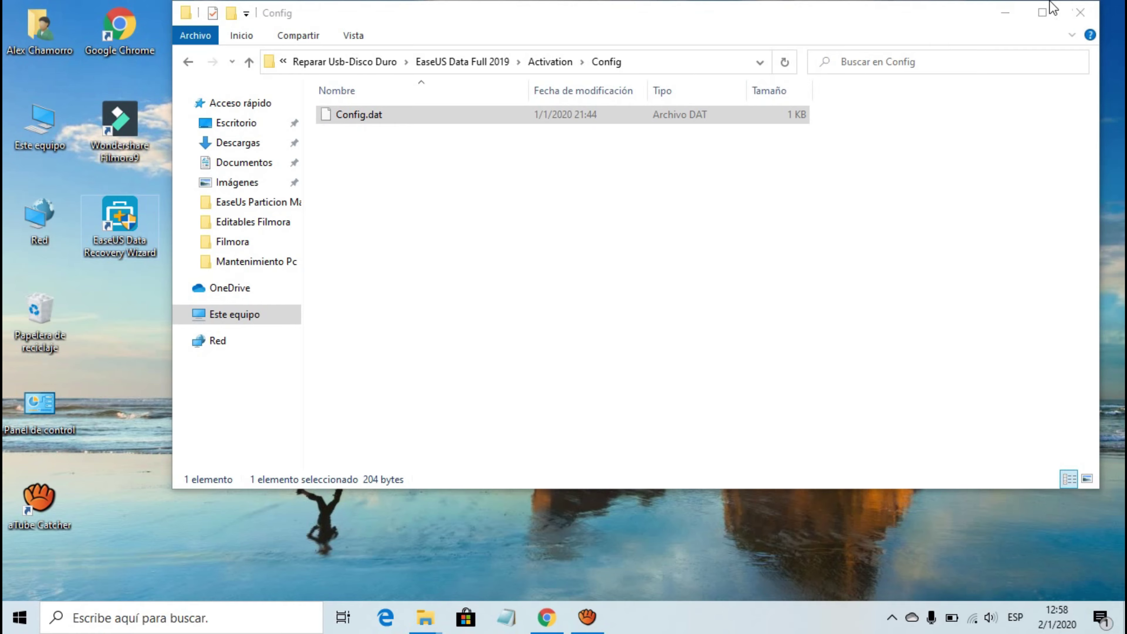
left_click(1005, 12)
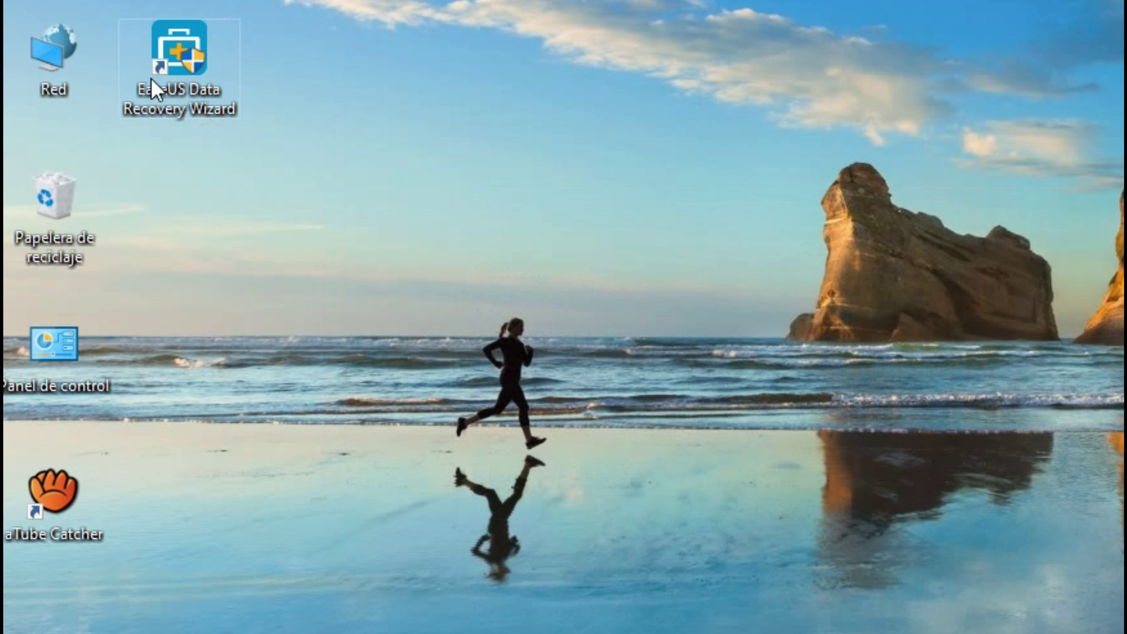
right_click(140, 95)
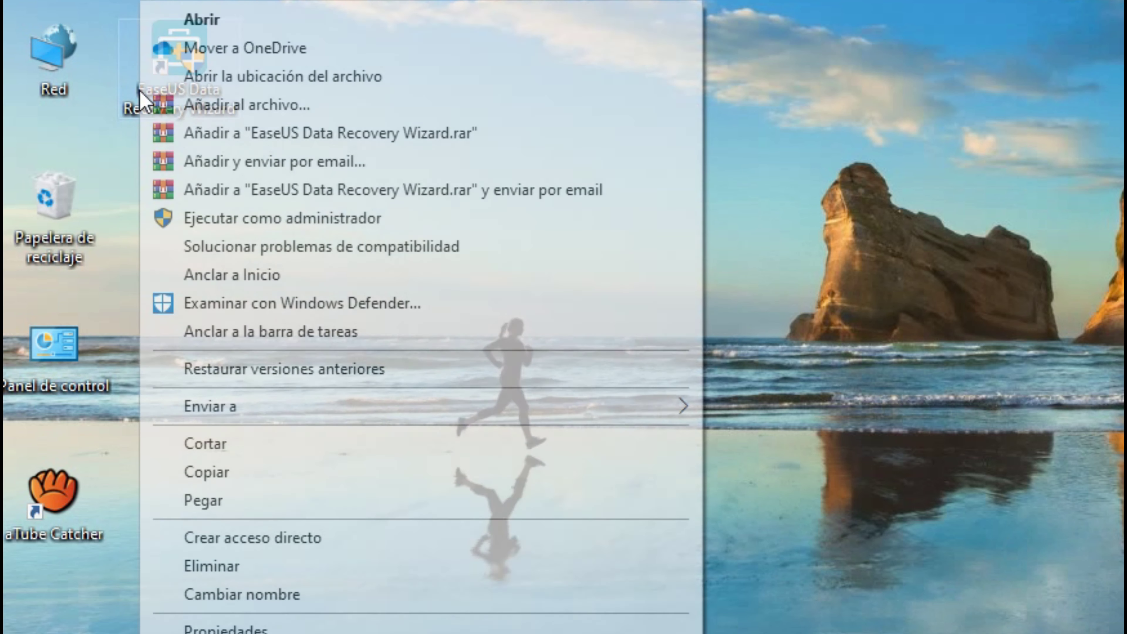
left_click(266, 75)
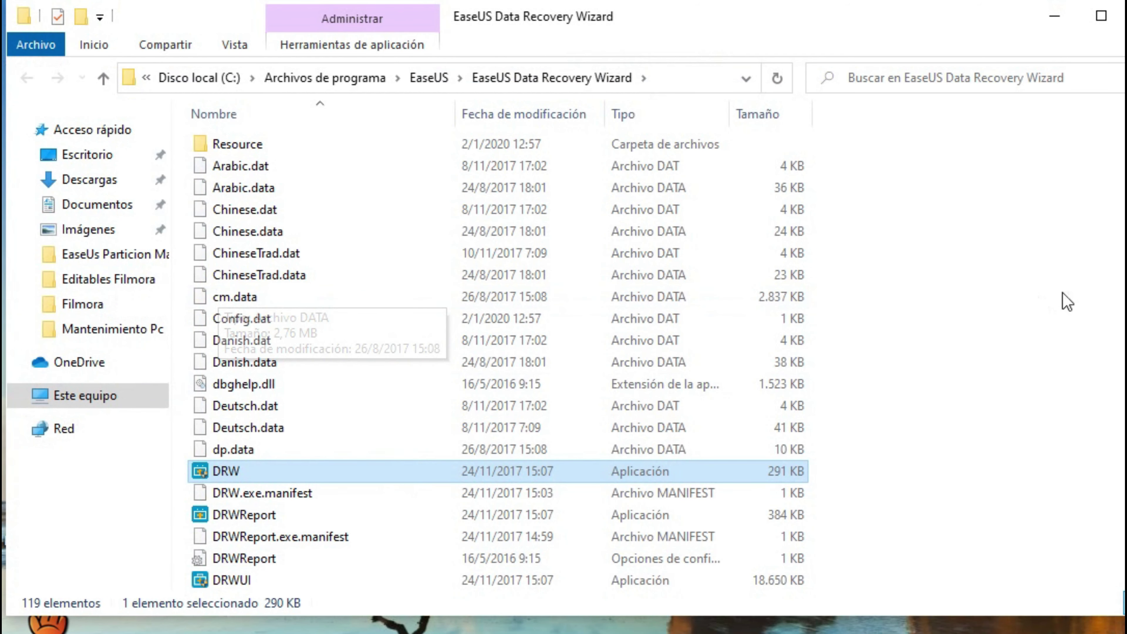
- Paste Config.dat into the installation folder, replacing the existing file, and close that folder window
left_click(1068, 302)
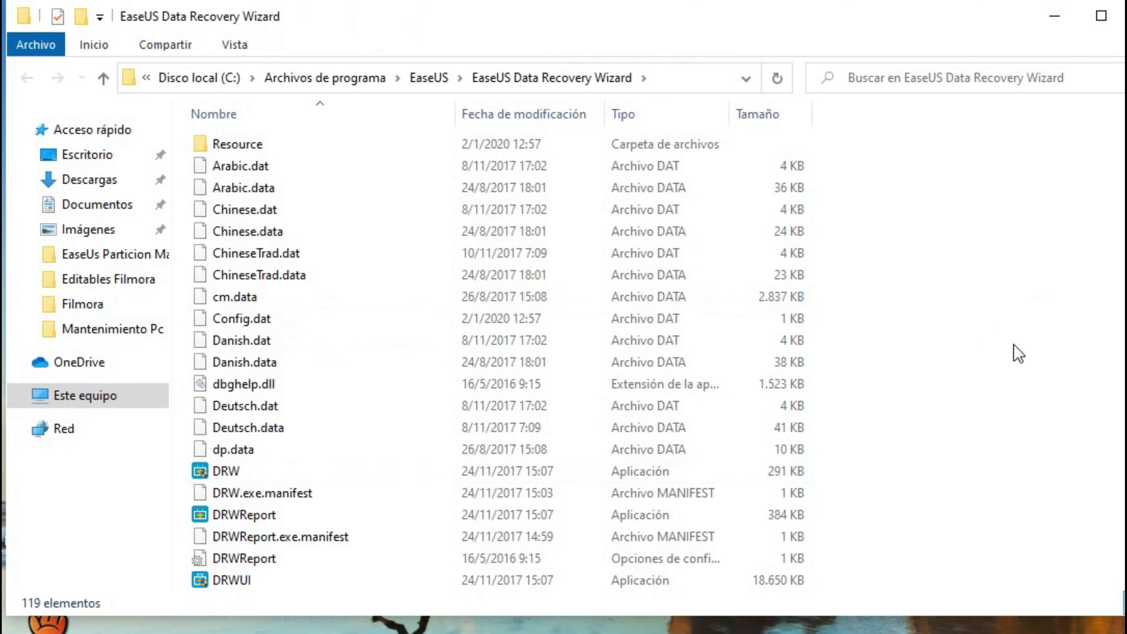
key("ctrl+v")
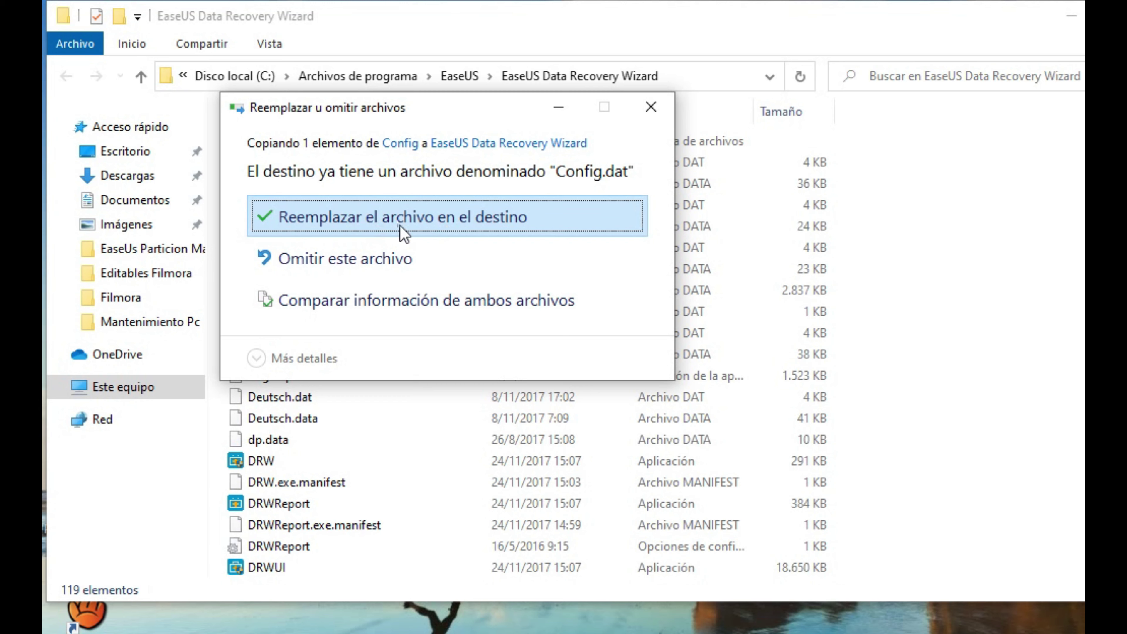
left_click(403, 232)
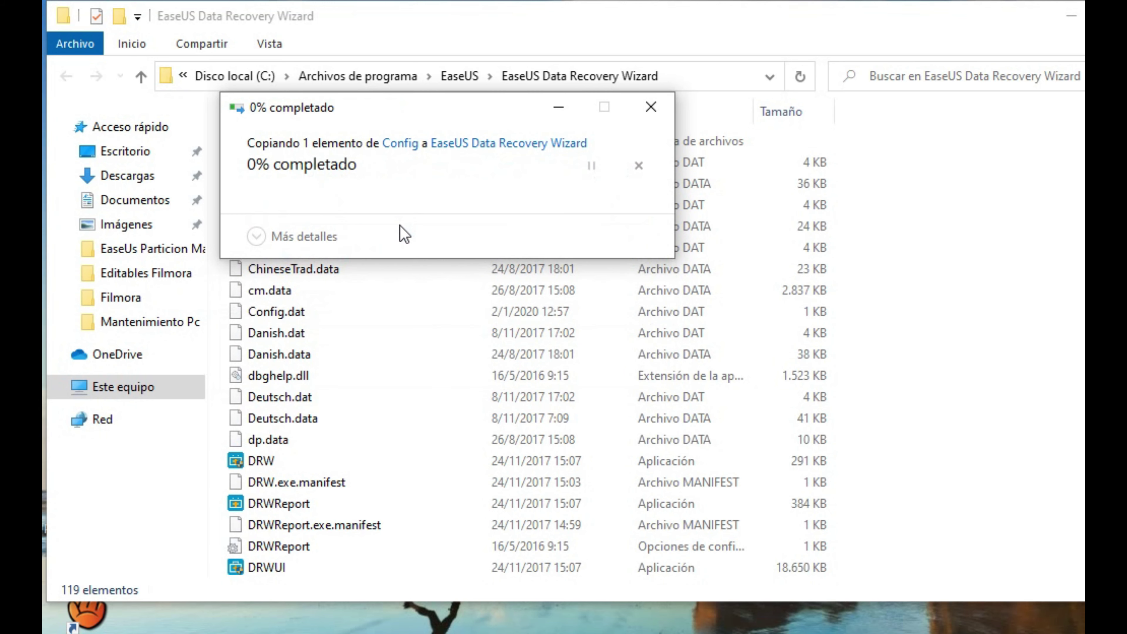
left_click(392, 260)
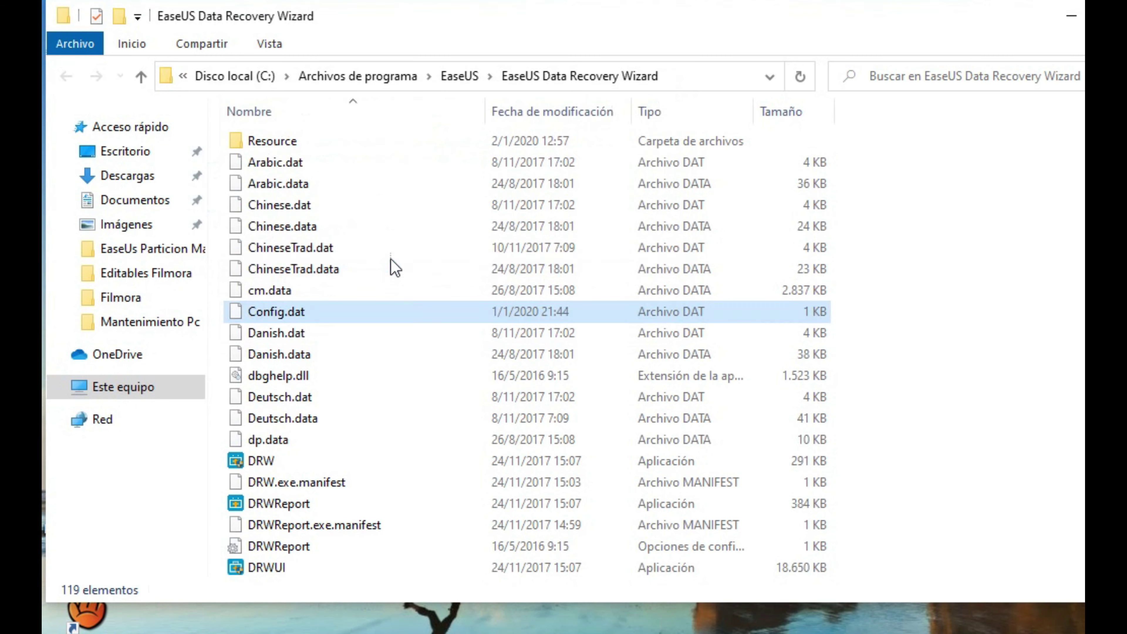
left_click(1023, 195)
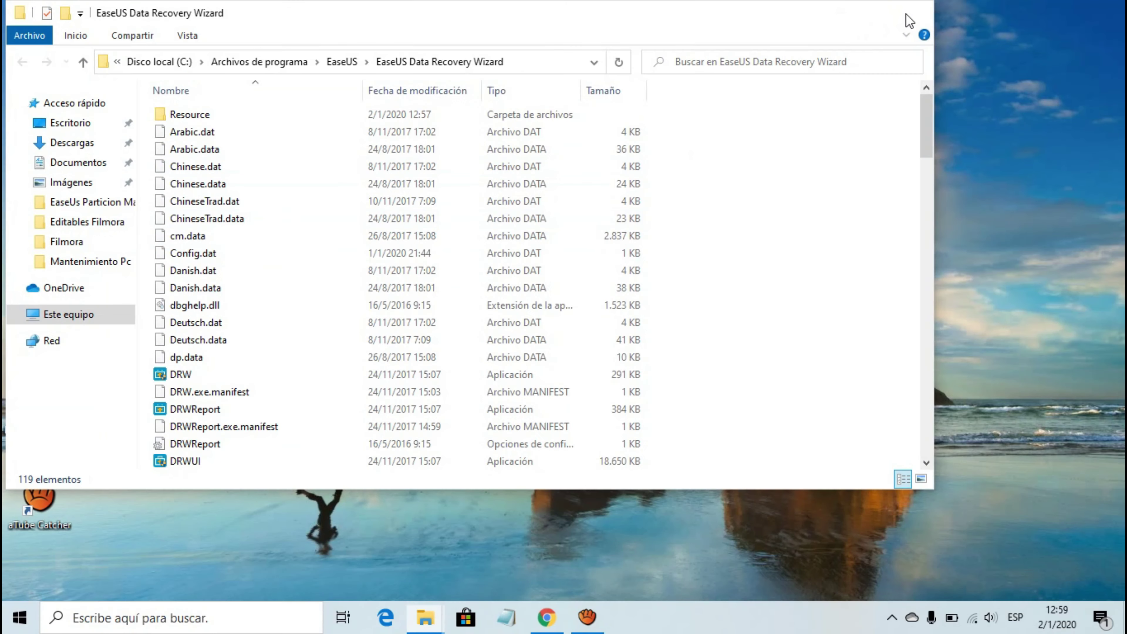
left_click(1072, 16)
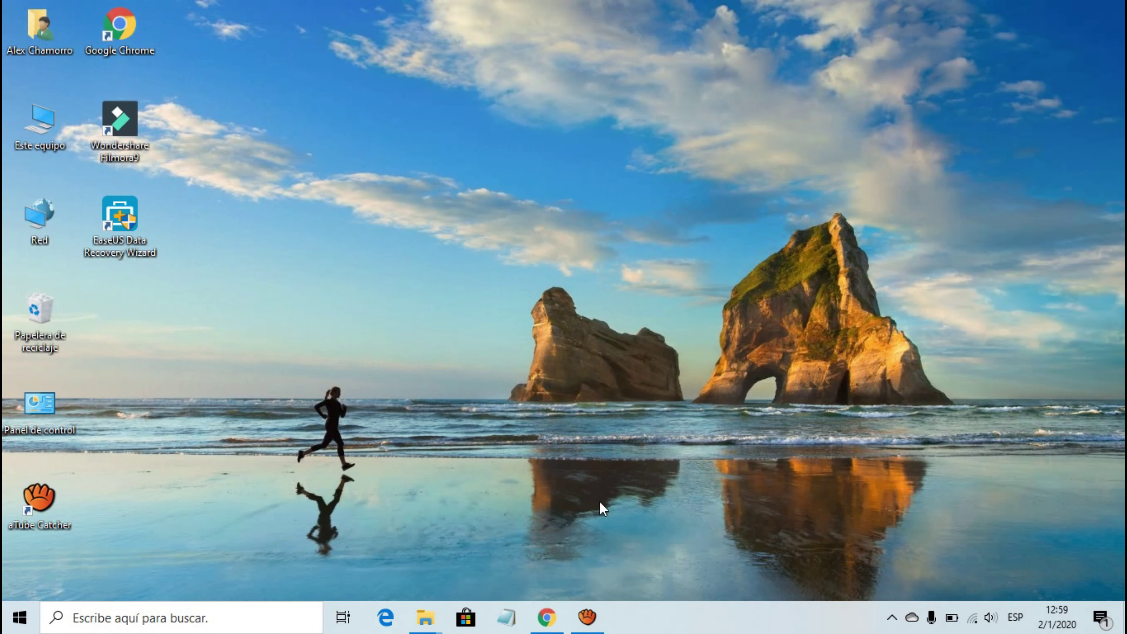
- Turn off the computer's Wi-Fi and dismiss the network list
left_click(972, 618)
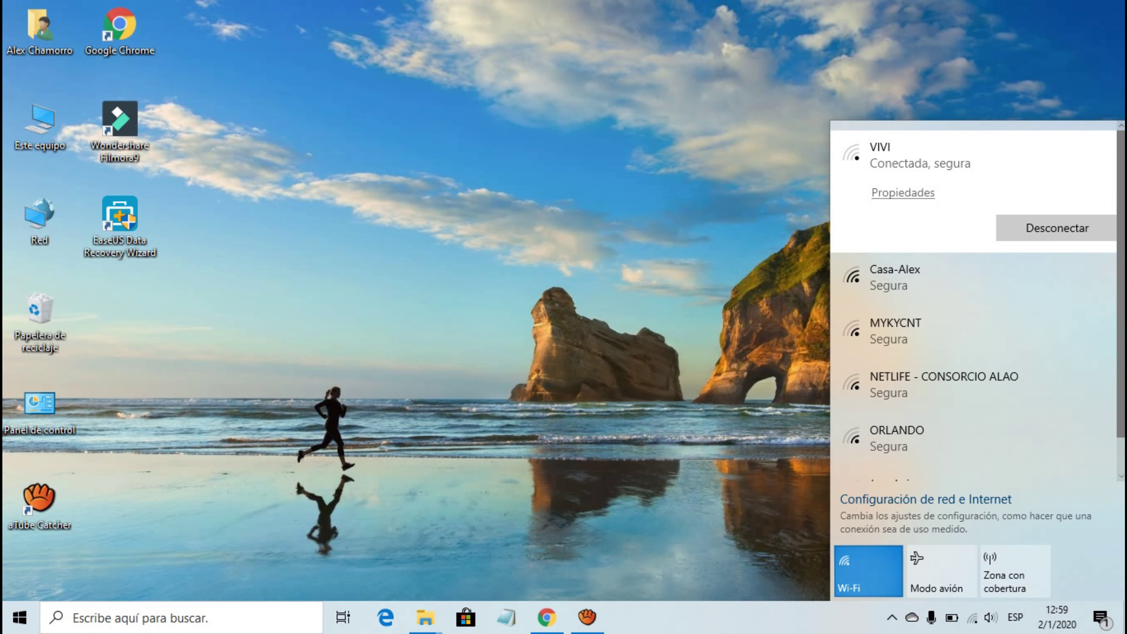
left_click(869, 571)
left_click(670, 399)
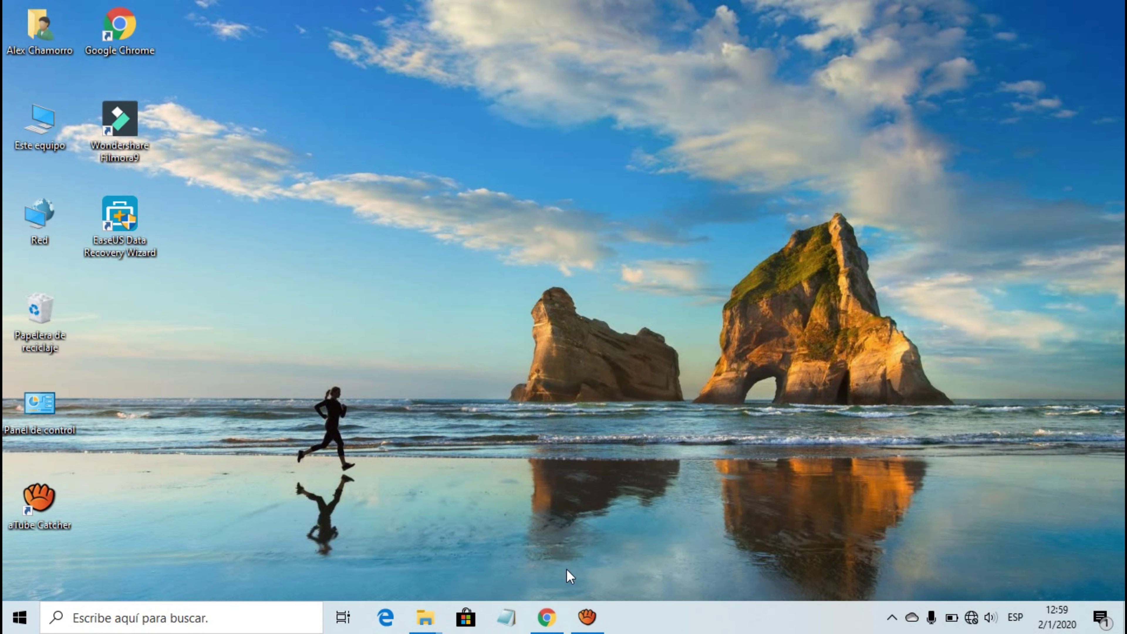
left_click_drag(269, 322, 62, 169)
left_click(423, 221)
- Restore the Config folder window and go to the Block Host folder inside Activation
left_click(425, 618)
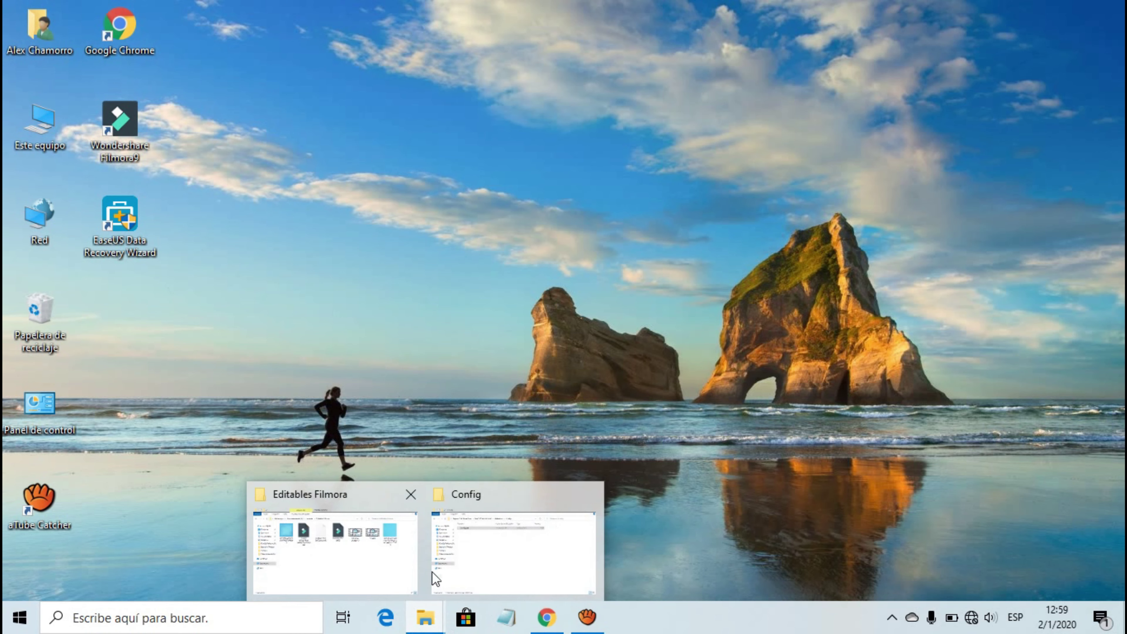
left_click(483, 584)
left_click(194, 64)
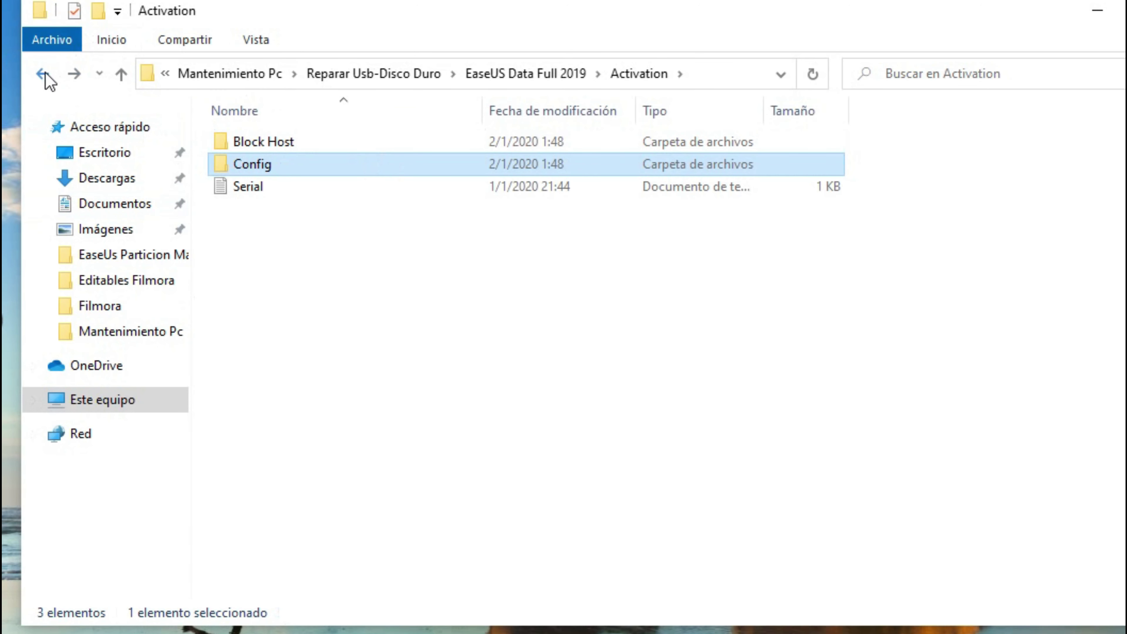
left_click(189, 62)
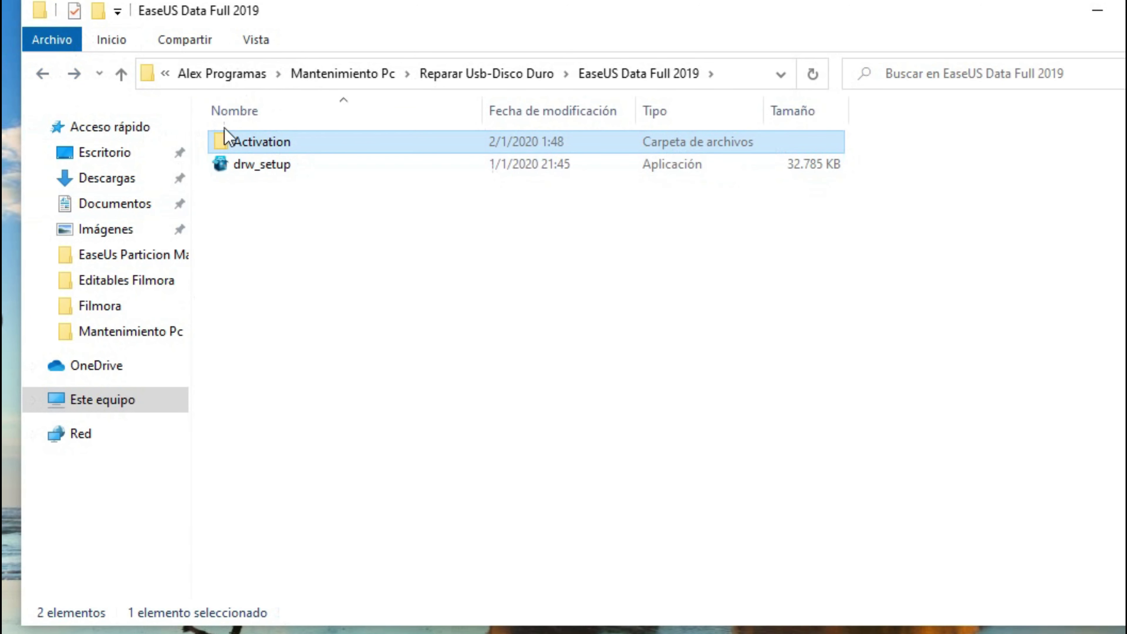
double_click(265, 143)
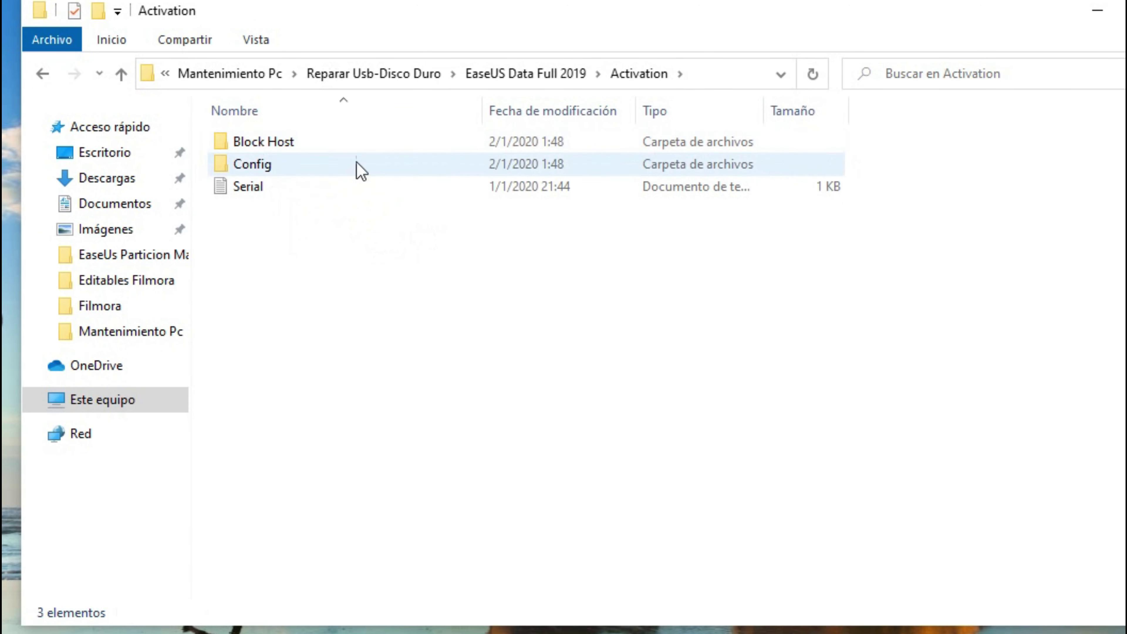
left_click(302, 153)
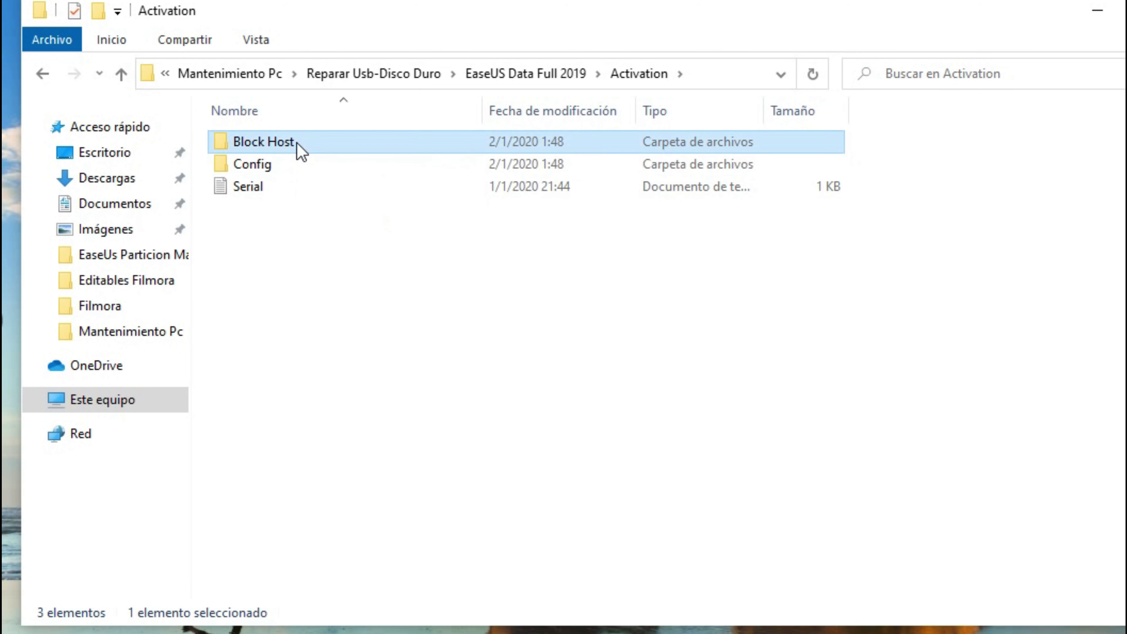
double_click(298, 144)
- Run the Block Host command script as administrator
left_click(276, 147)
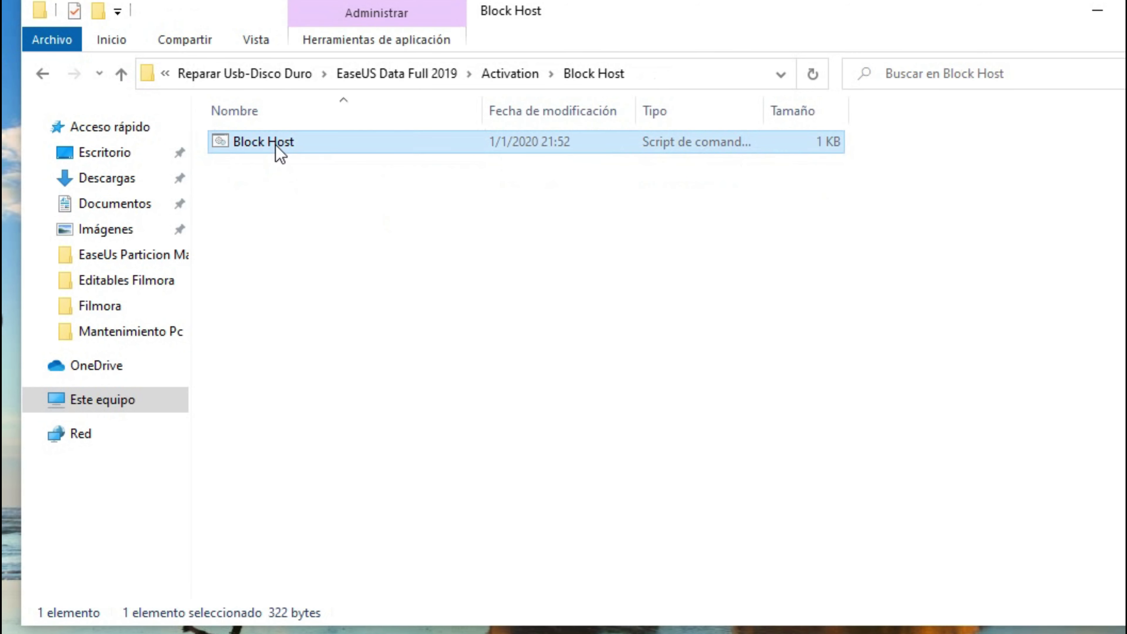
right_click(280, 154)
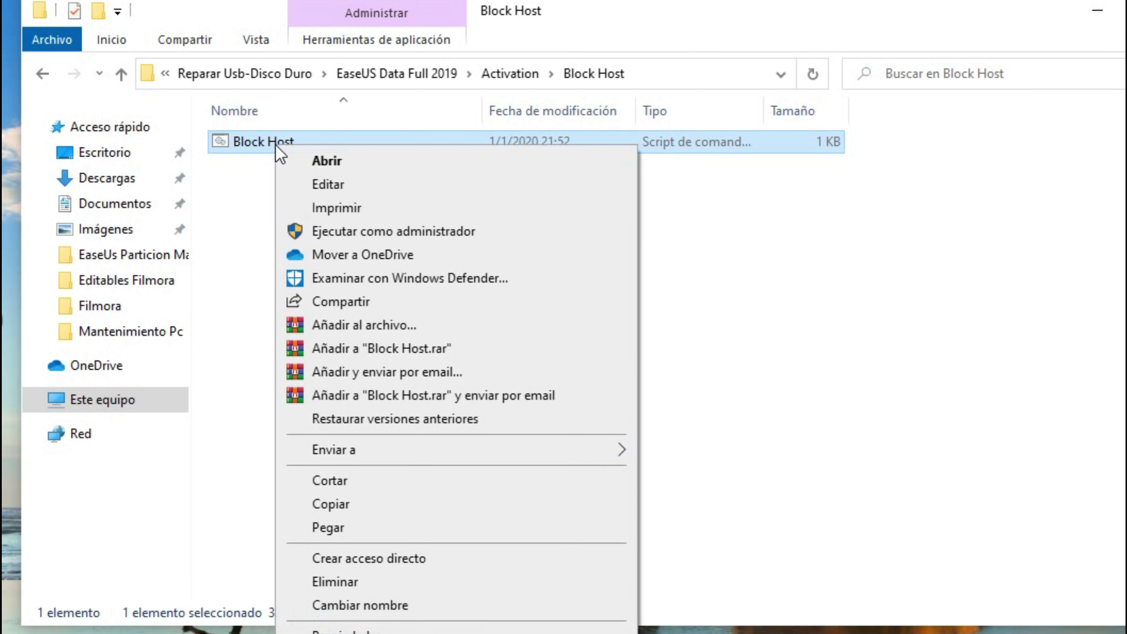
left_click(337, 162)
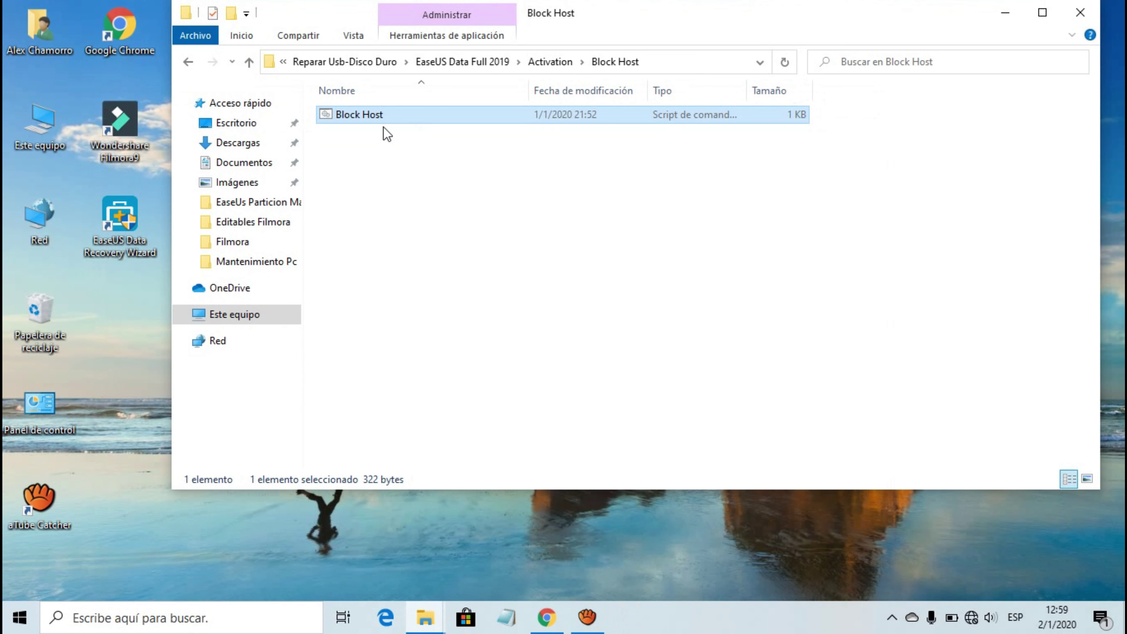
right_click(344, 112)
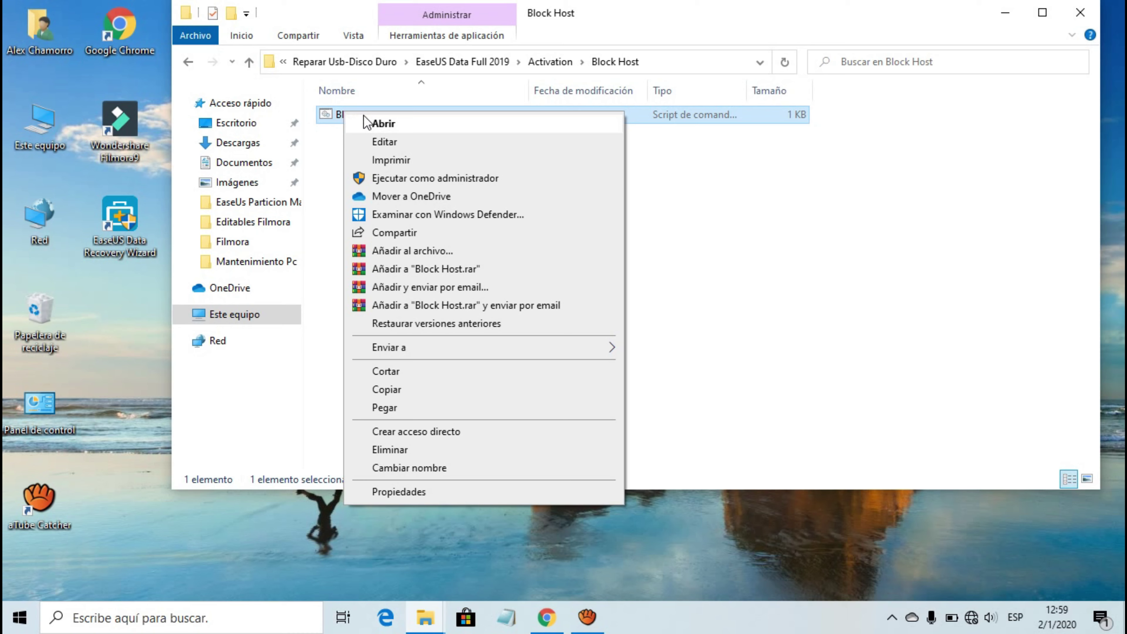
left_click(437, 180)
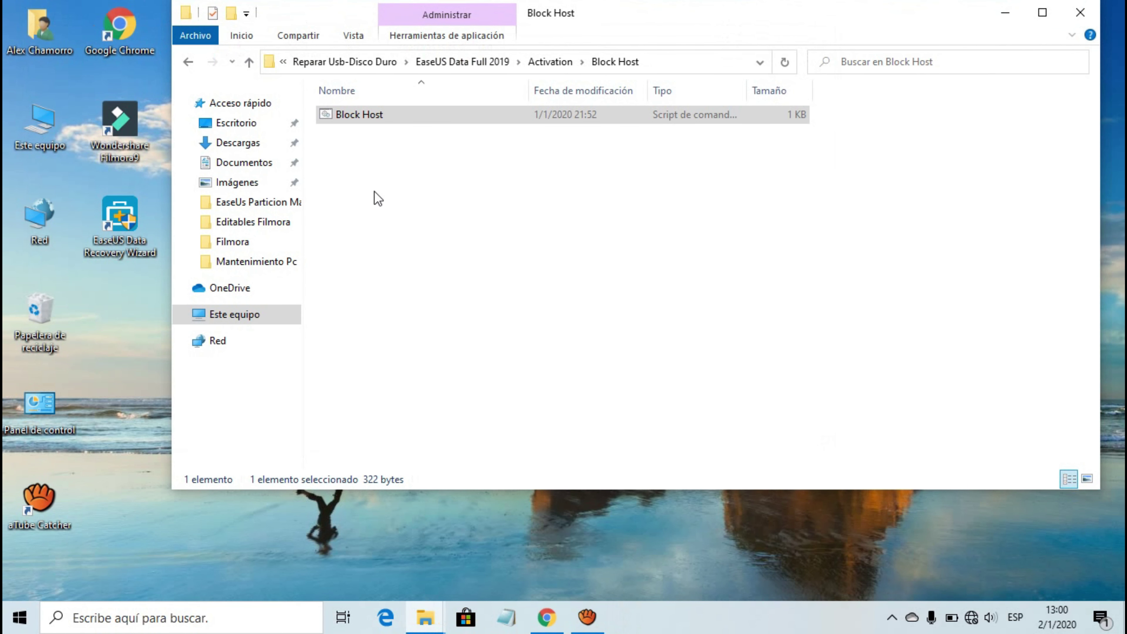
right_click(372, 117)
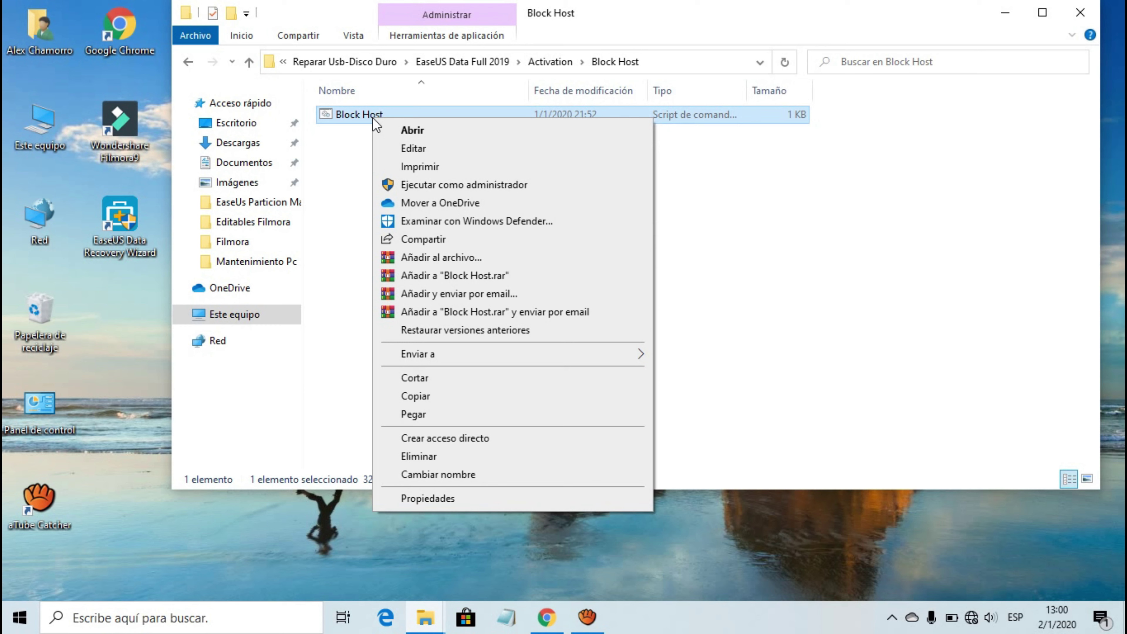
left_click(828, 253)
right_click(533, 116)
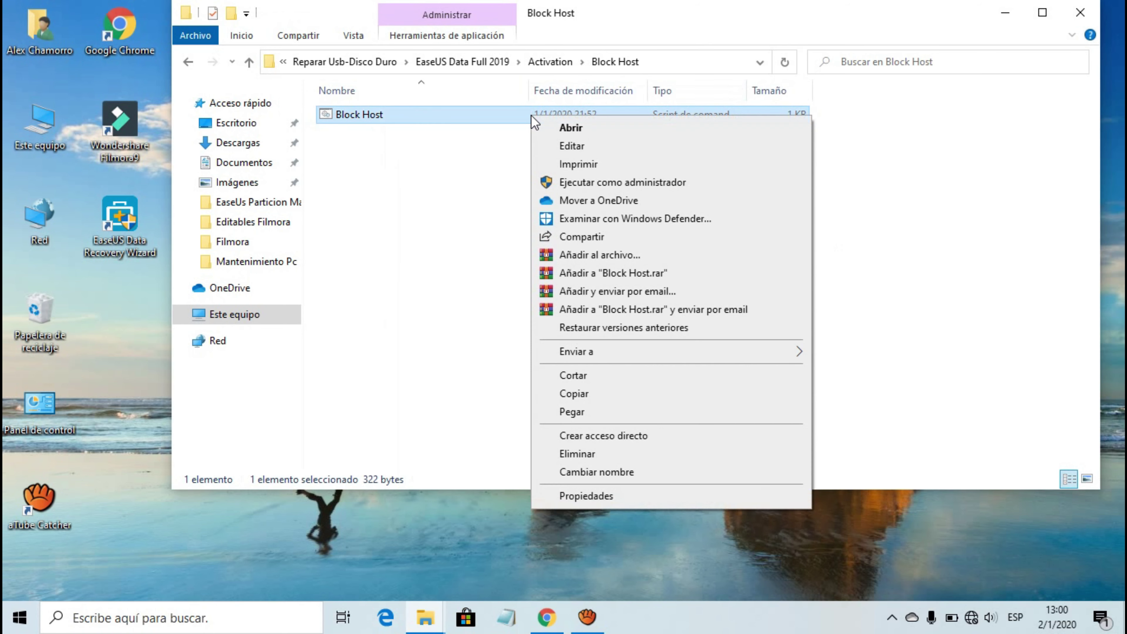
left_click(449, 189)
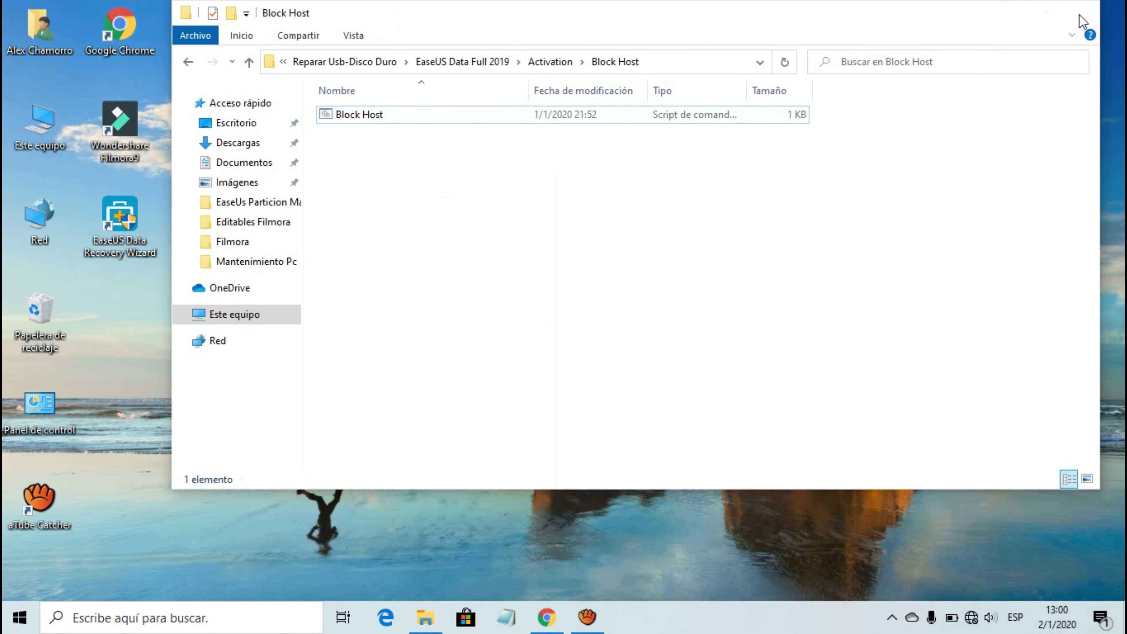
- Close the Block Host folder window and launch EaseUS Data Recovery Wizard from the desktop
left_click(1083, 14)
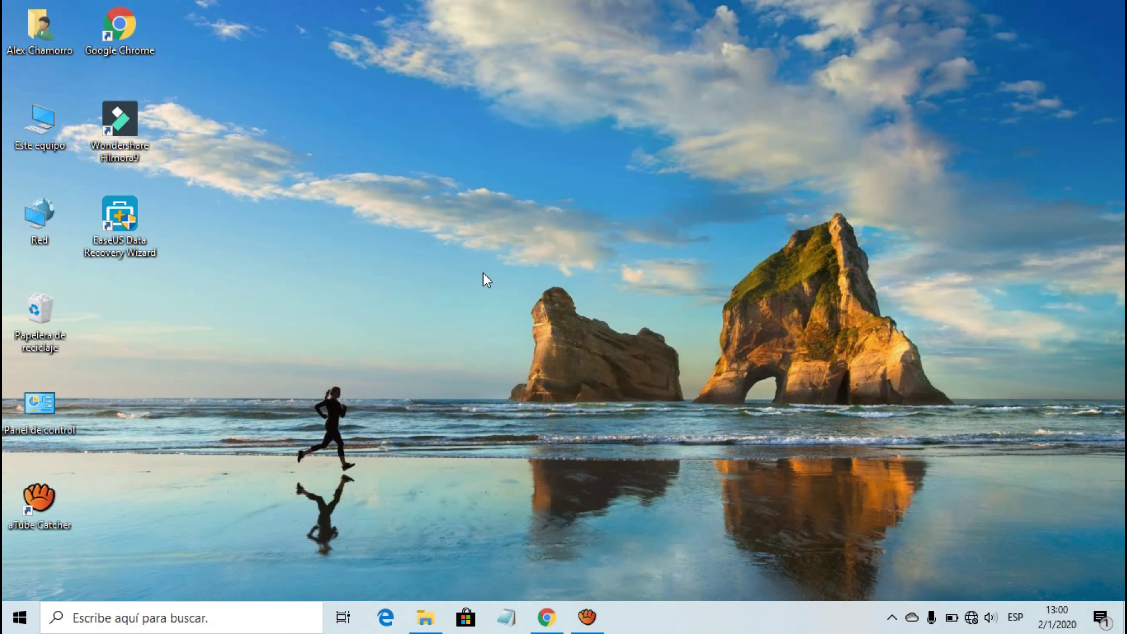
double_click(101, 235)
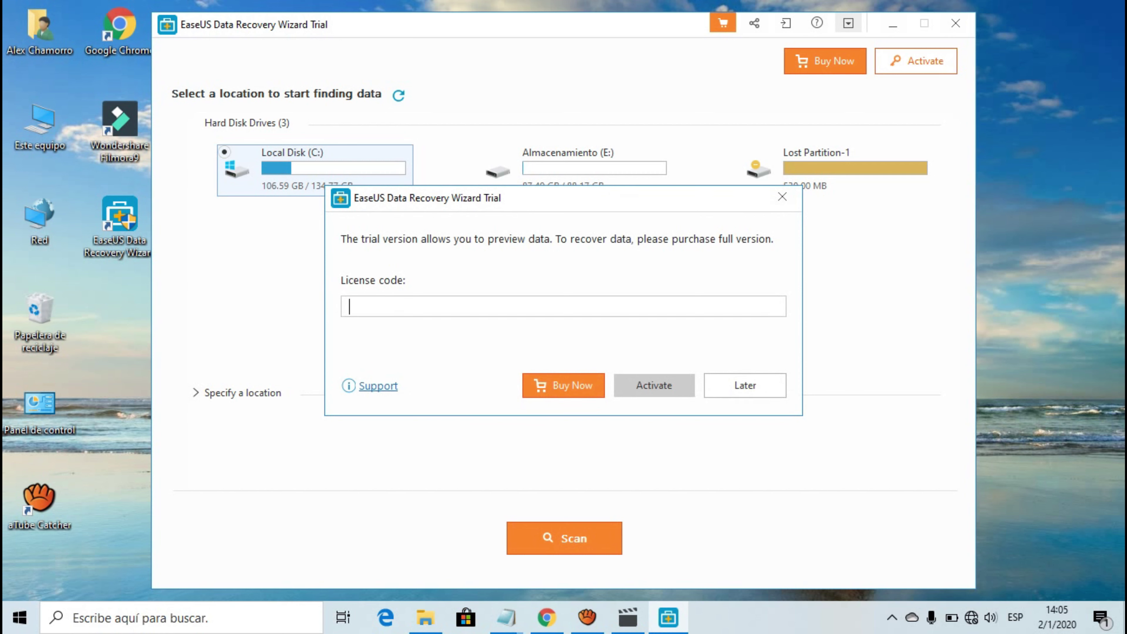
mouse_move(500, 630)
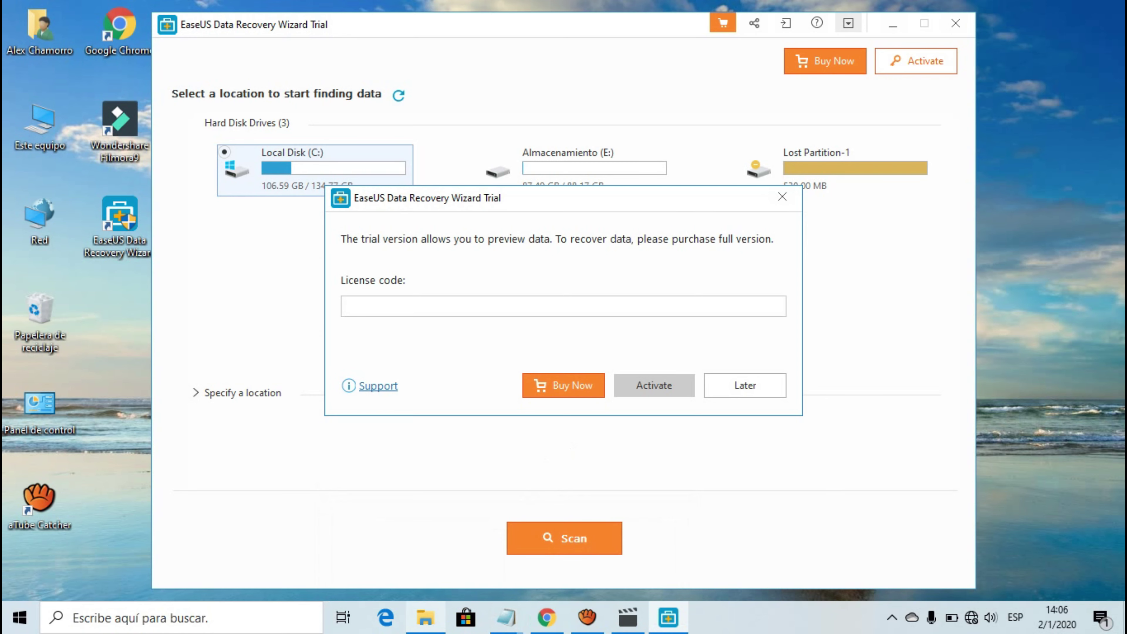
- Open the Serial text file in the Activation folder and copy the licence code from it
left_click(425, 618)
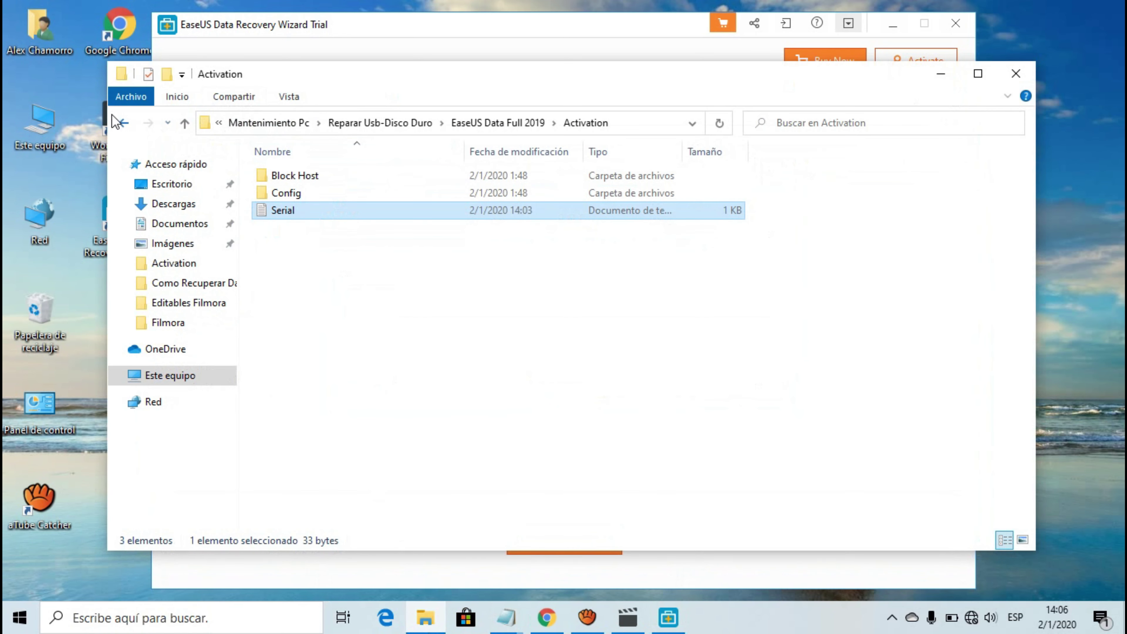
left_click(125, 125)
left_click(367, 240)
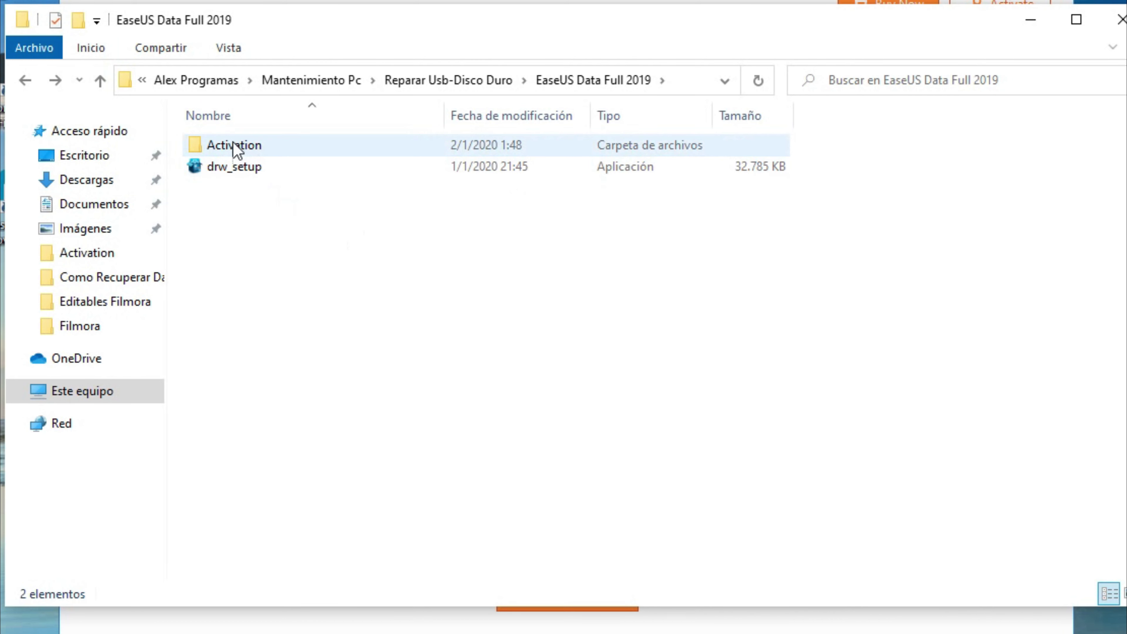
double_click(255, 148)
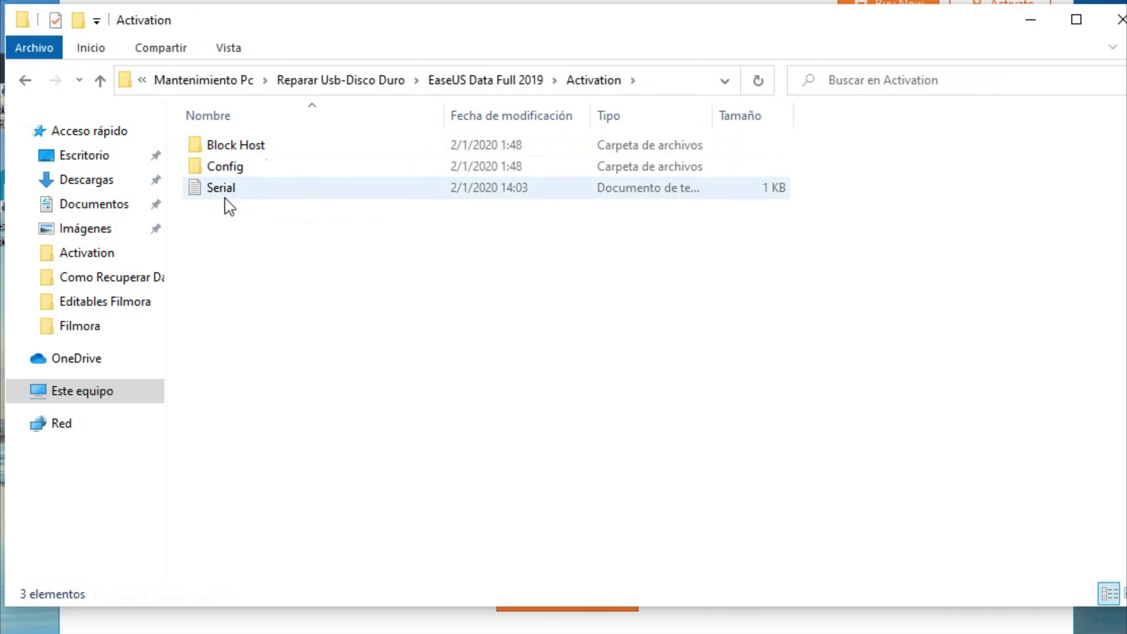
double_click(221, 189)
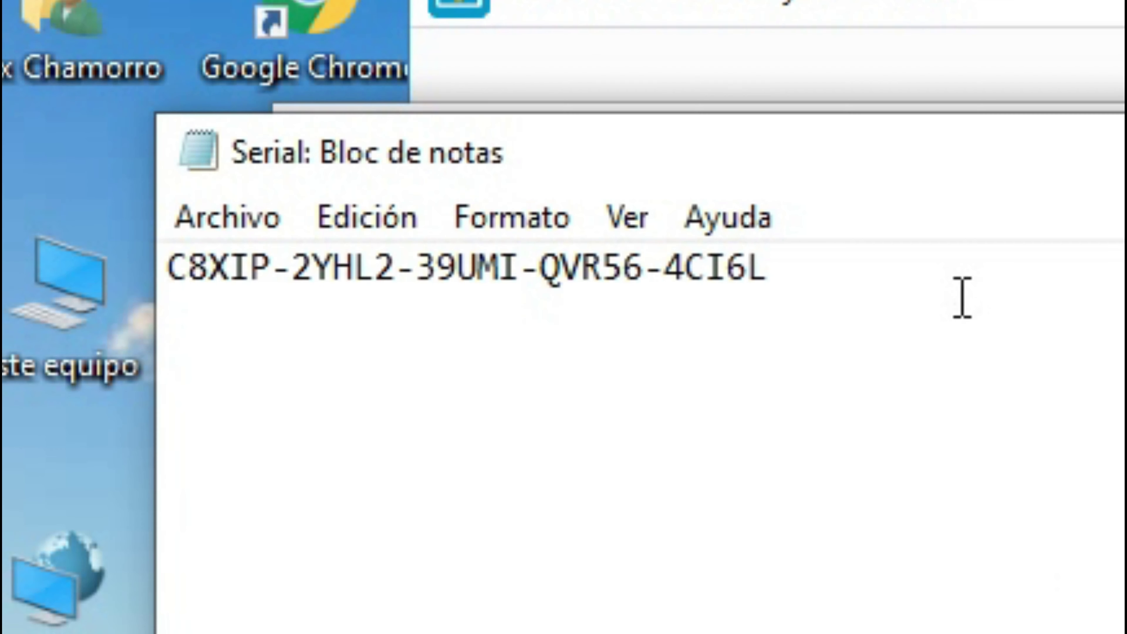
left_click_drag(959, 297, 166, 197)
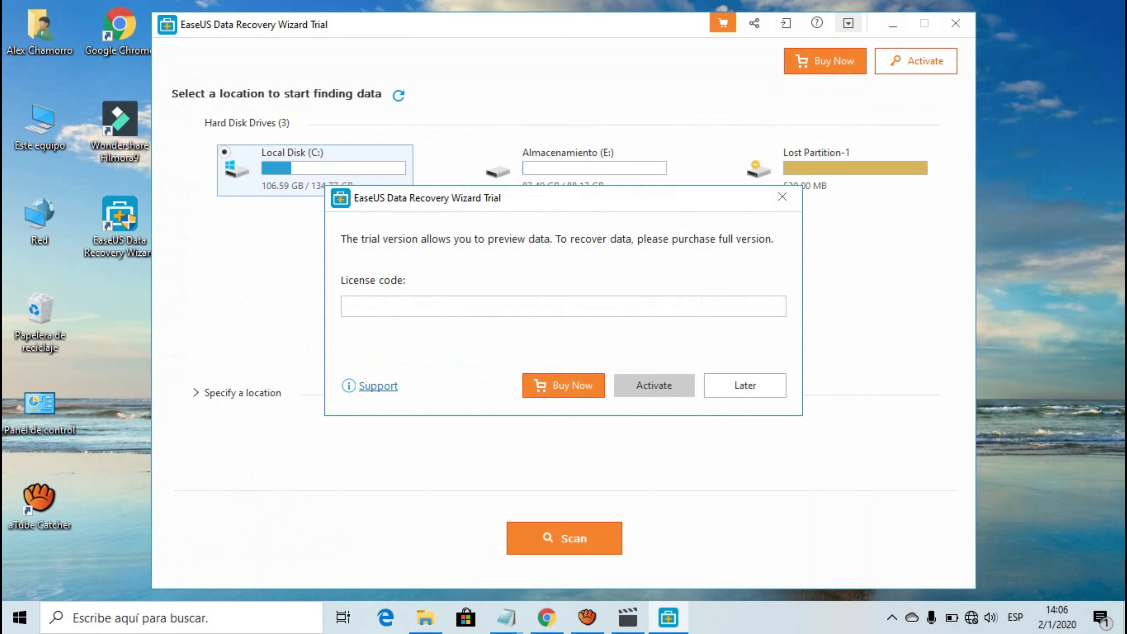
- Paste the licence code into the EaseUS activation dialog, activate the program and dismiss the activation message
key("ctrl+v")
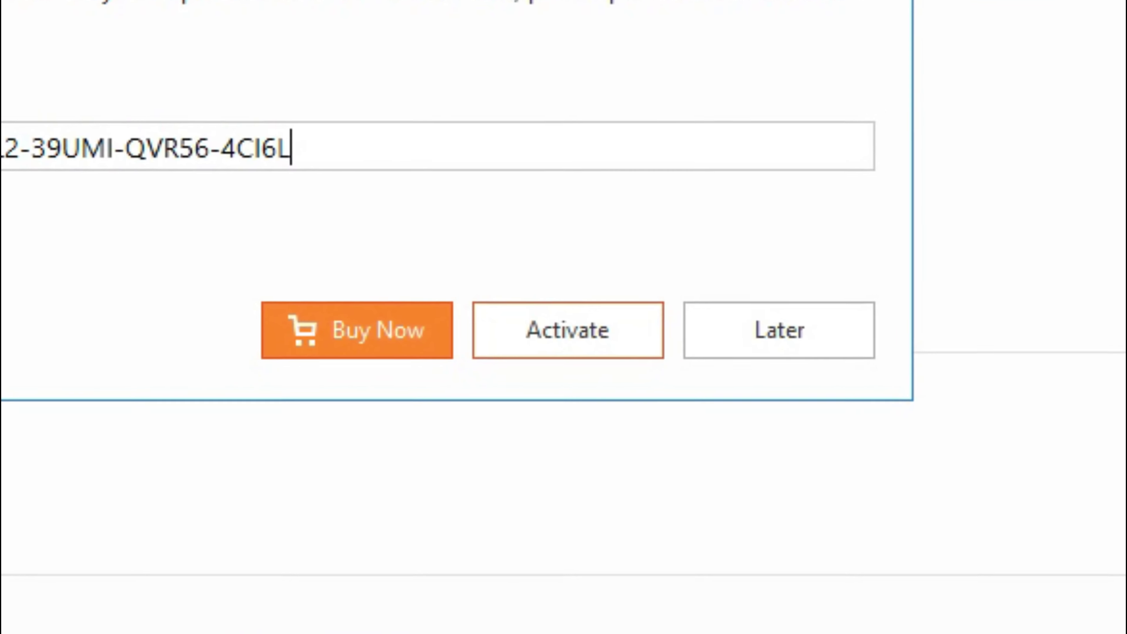
key("Return")
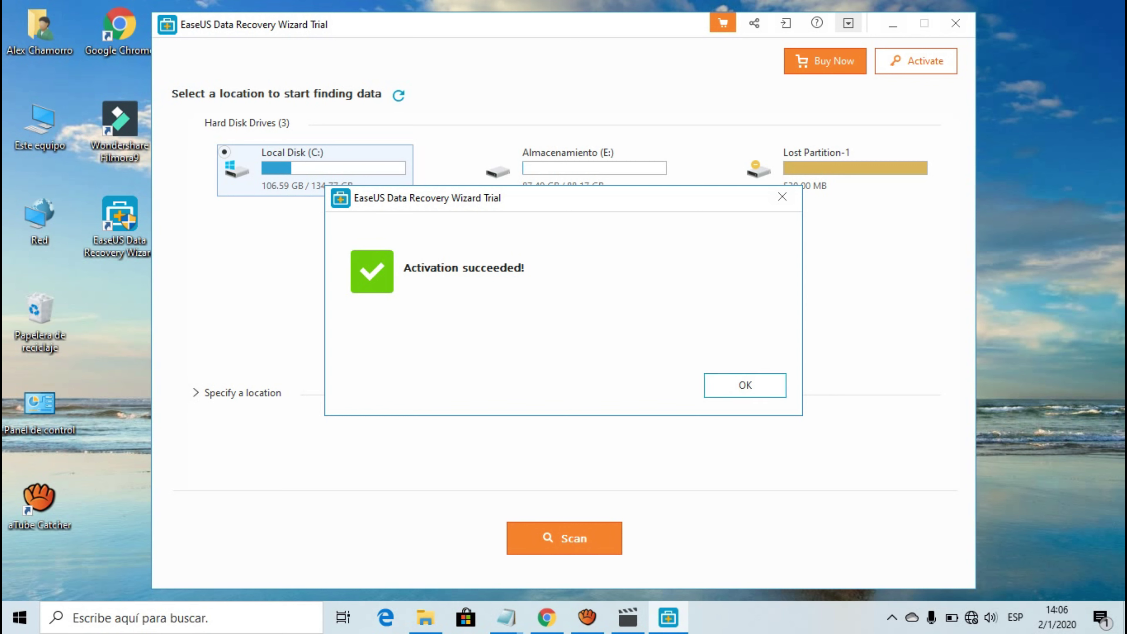
key("Return")
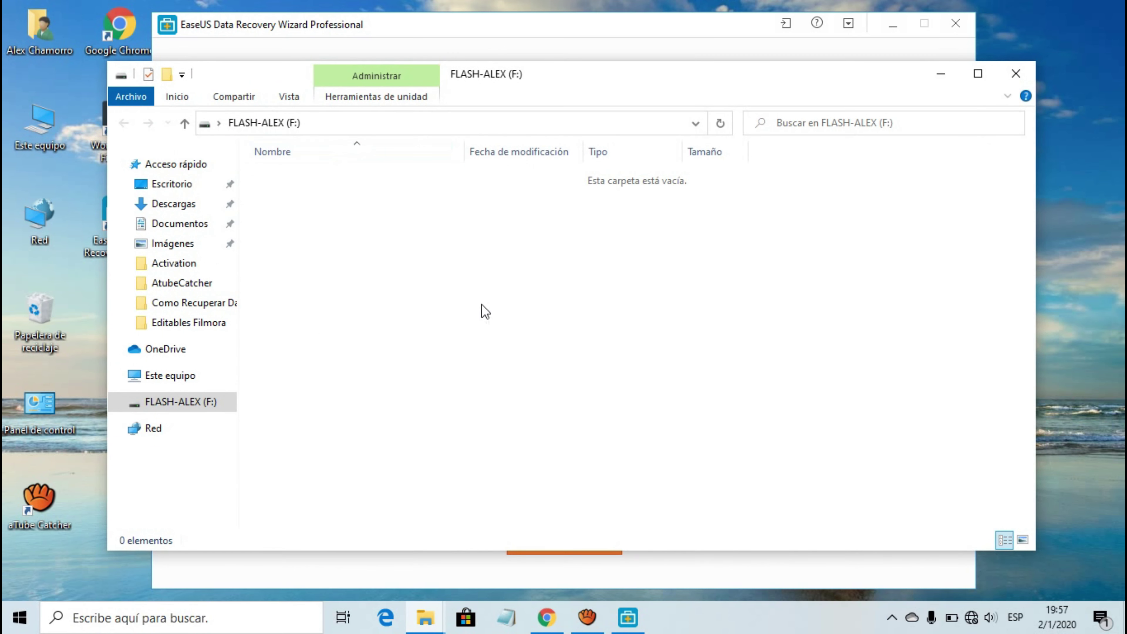
- Copy the image logo altatec (1)_page-0001 from the Descargas folder and close the File Explorer window
left_click(184, 378)
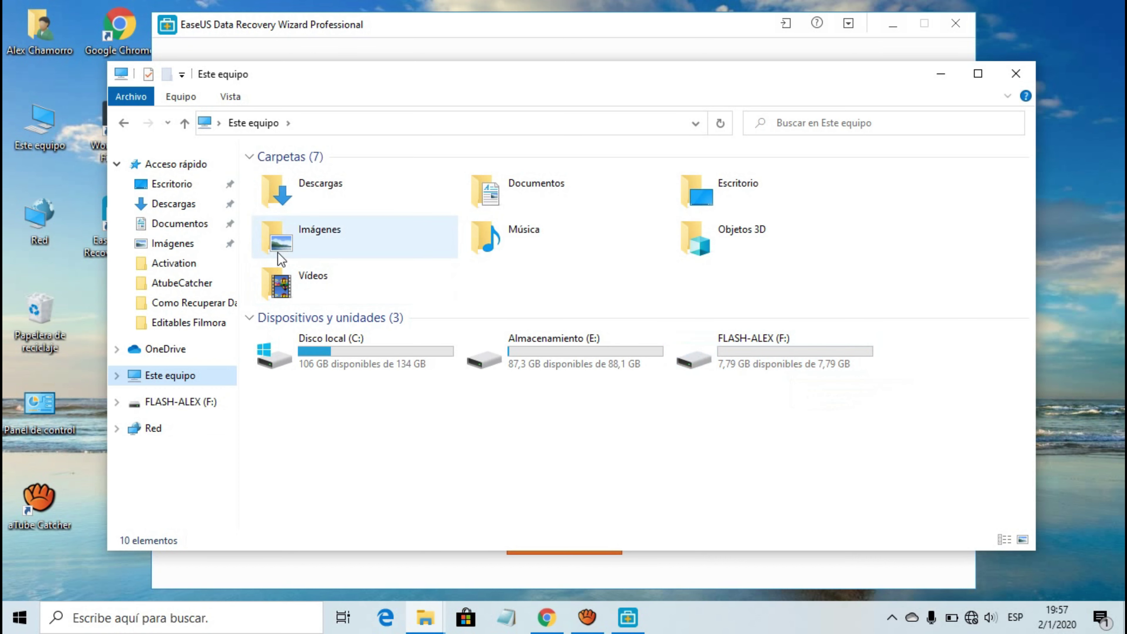
left_click(177, 203)
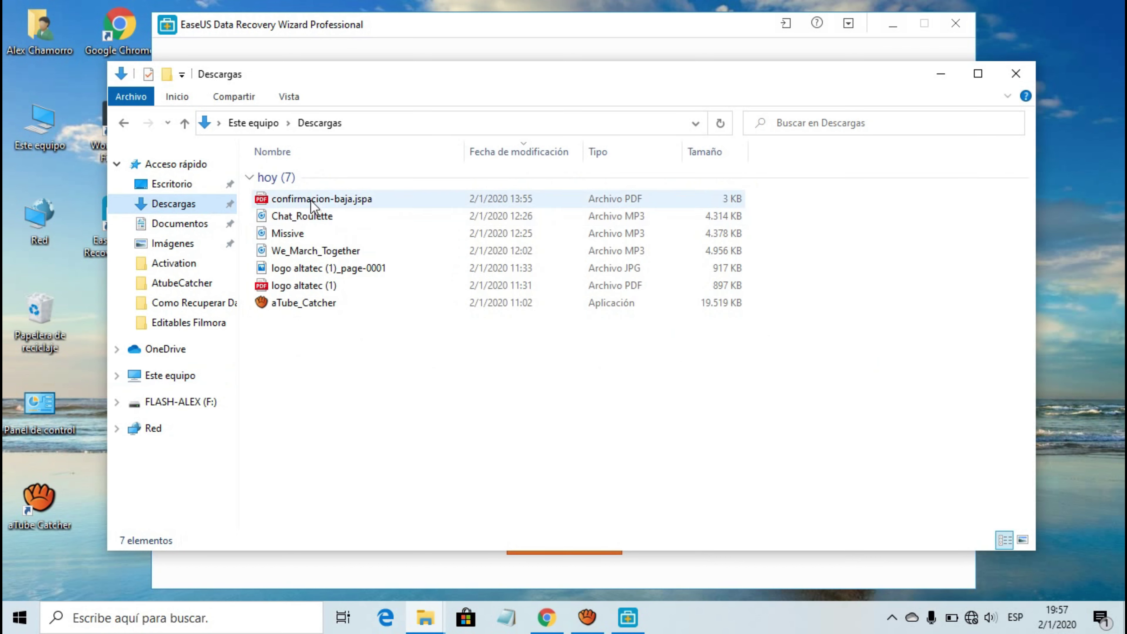
left_click(280, 270)
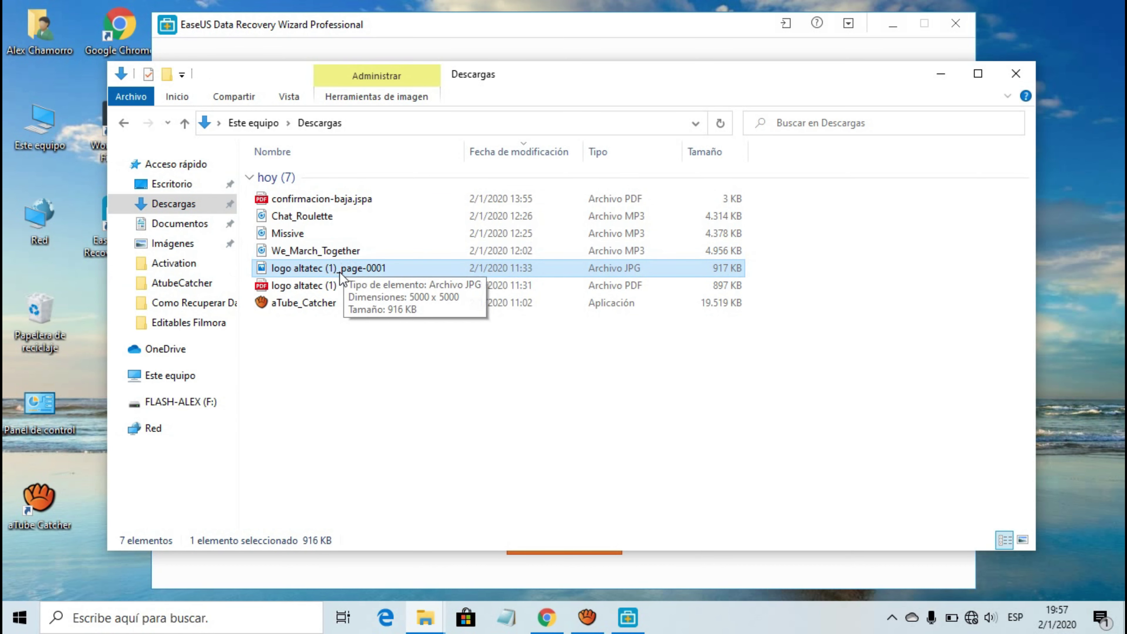
left_click(1016, 74)
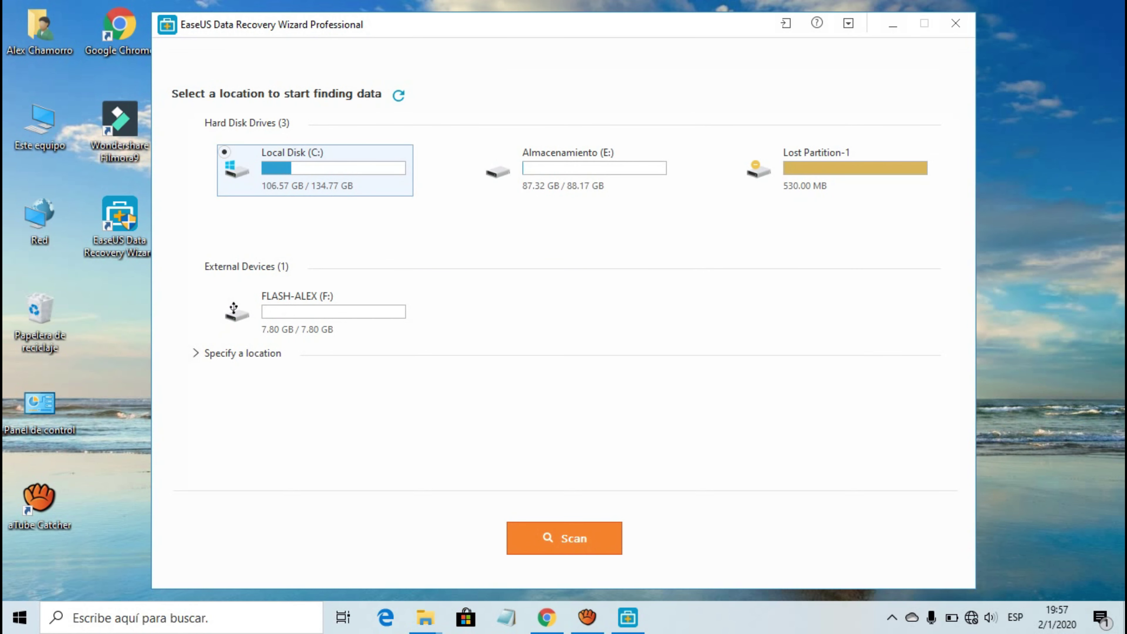
- Open the USB flash drive (F:) from Este equipo and paste the copied logo image there
double_click(52, 120)
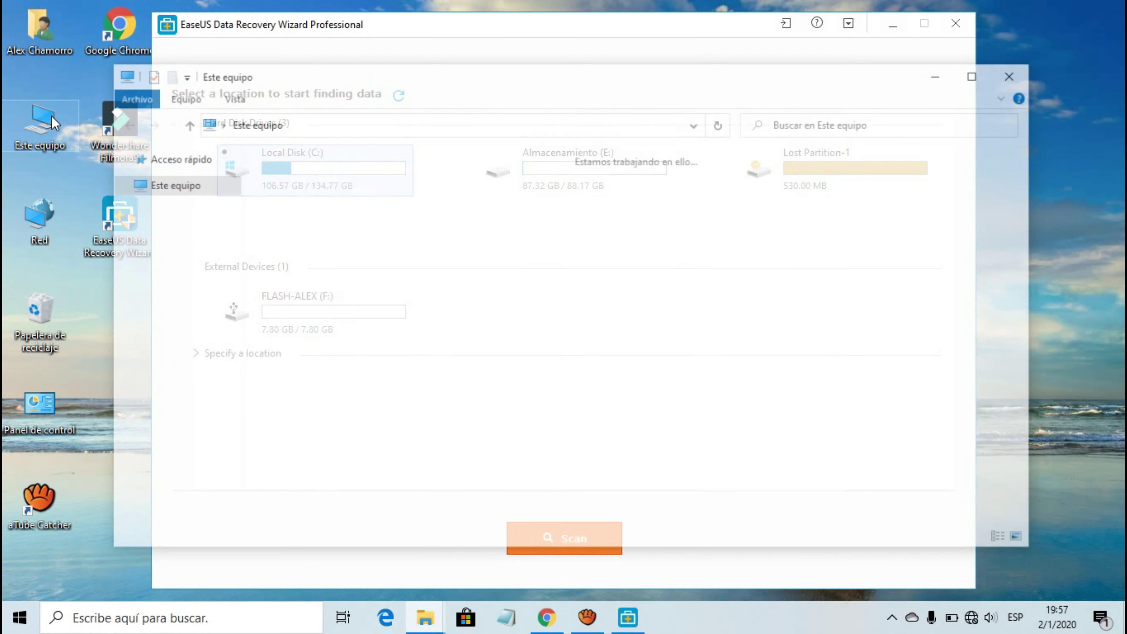
double_click(750, 350)
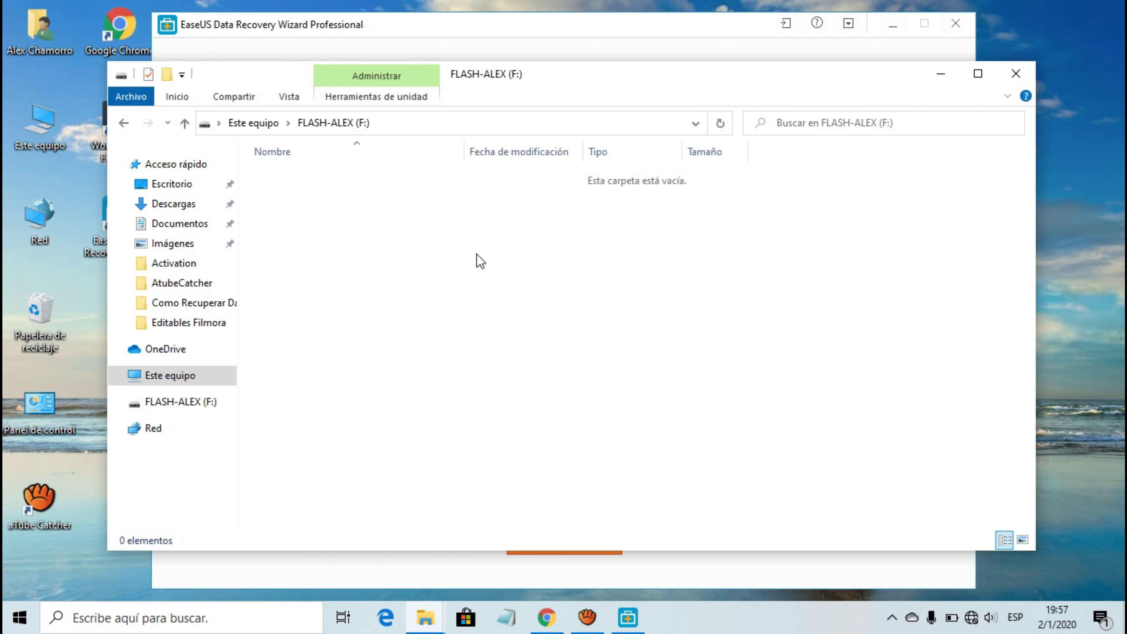
key("ctrl+v")
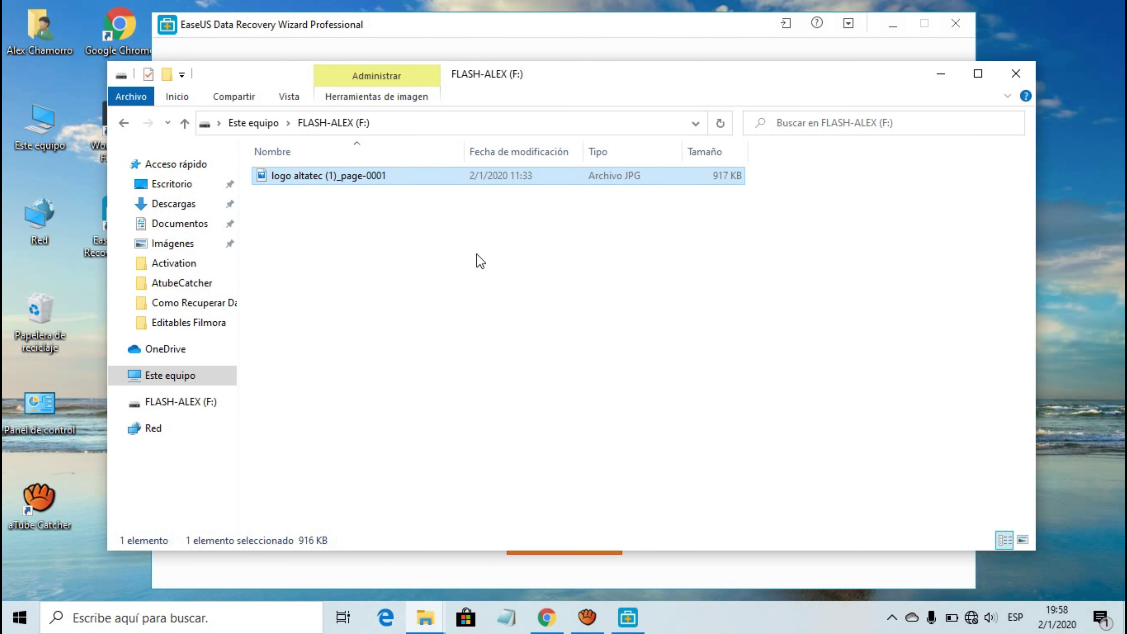
left_click(279, 261)
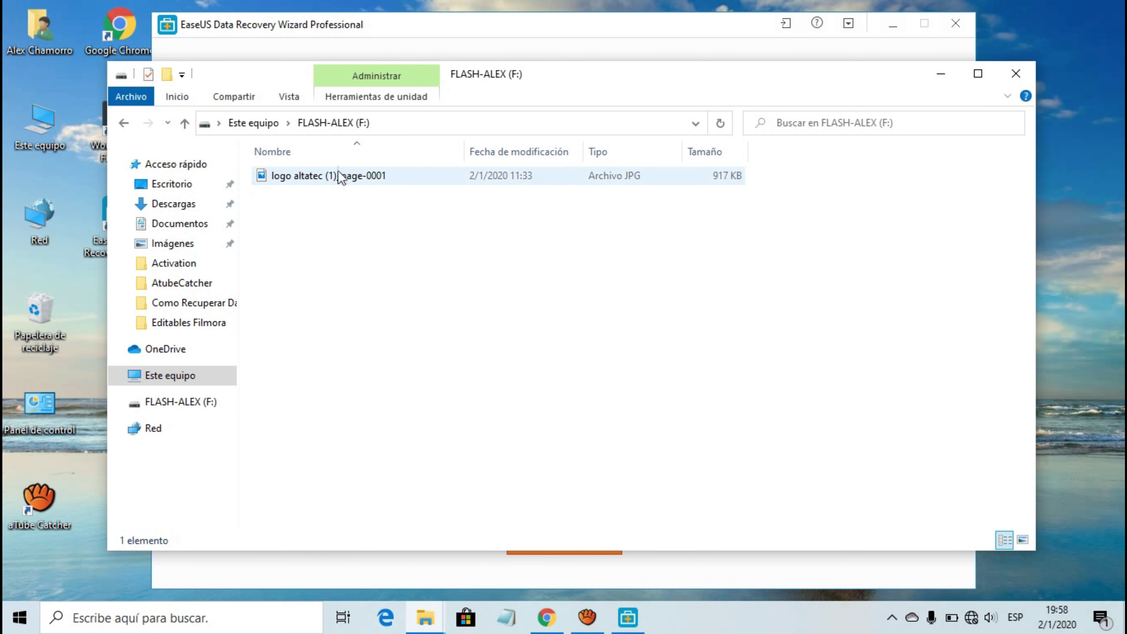
- Permanently delete logo altatec (1)_page-0001 from the flash drive (F:) and close its window
left_click(381, 184)
key("shift+Delete")
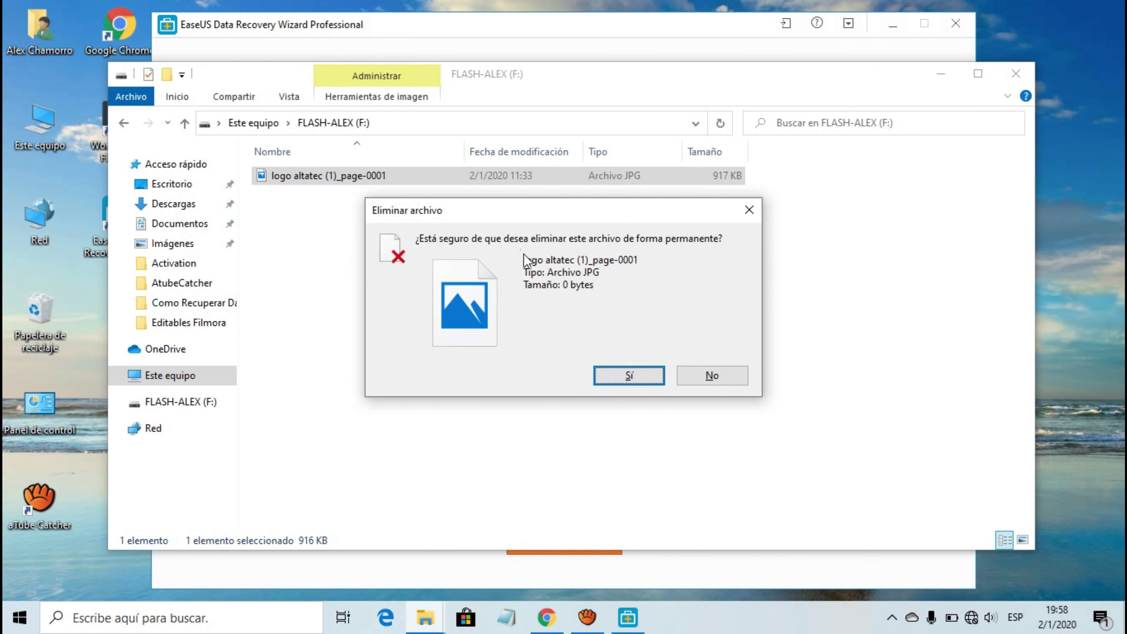
left_click(630, 376)
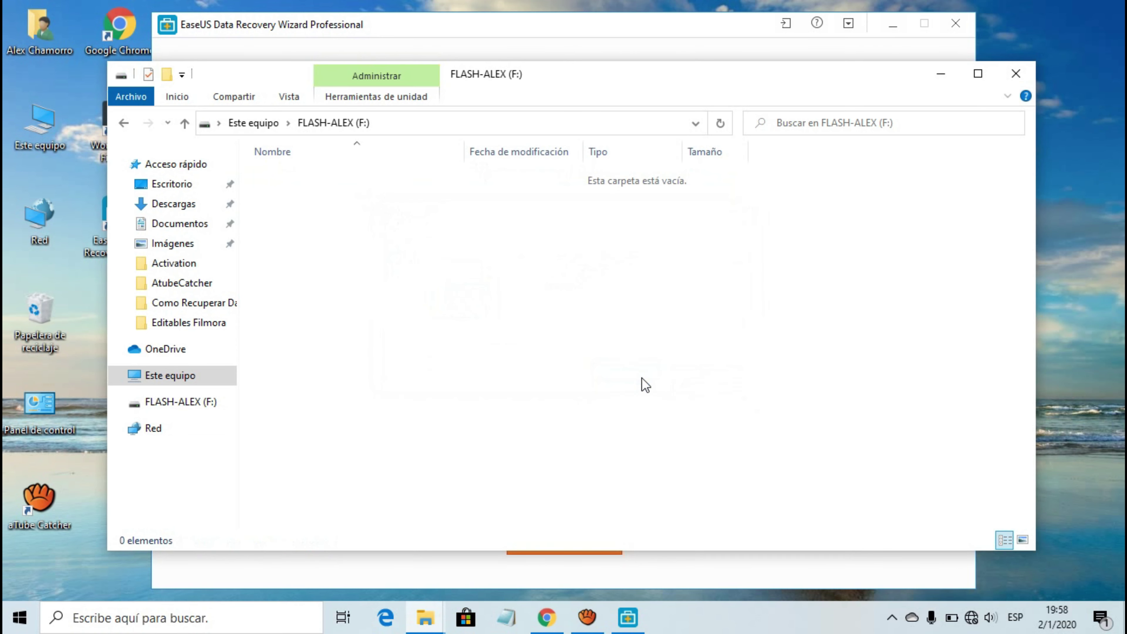
left_click(1022, 84)
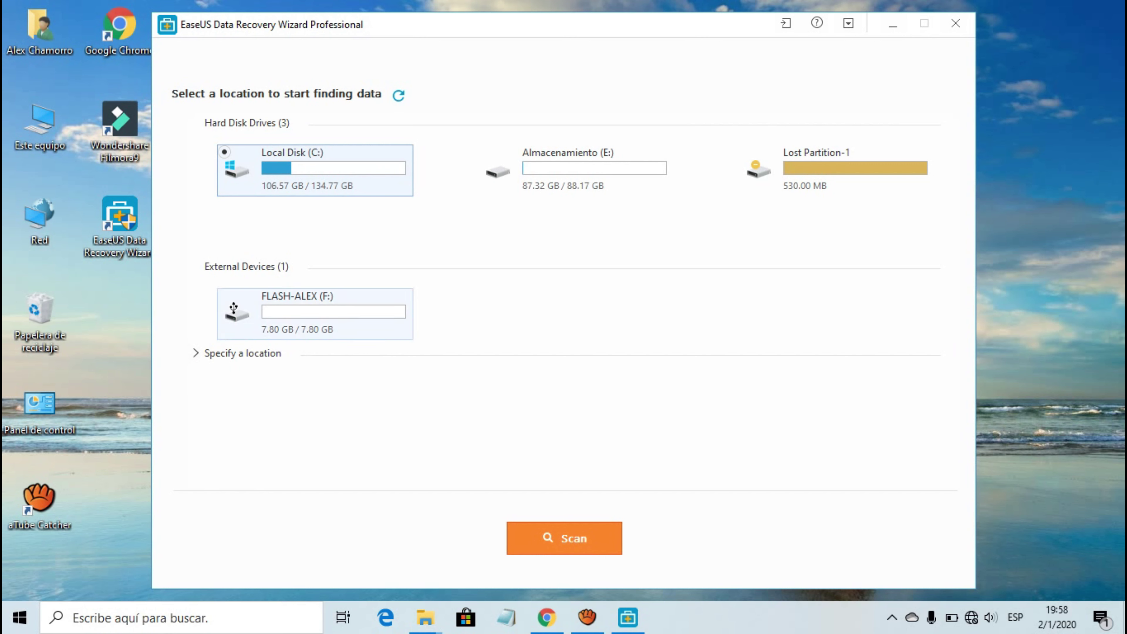
- Scan the external flash drive (F:) for lost data in EaseUS Data Recovery Wizard
left_click(315, 314)
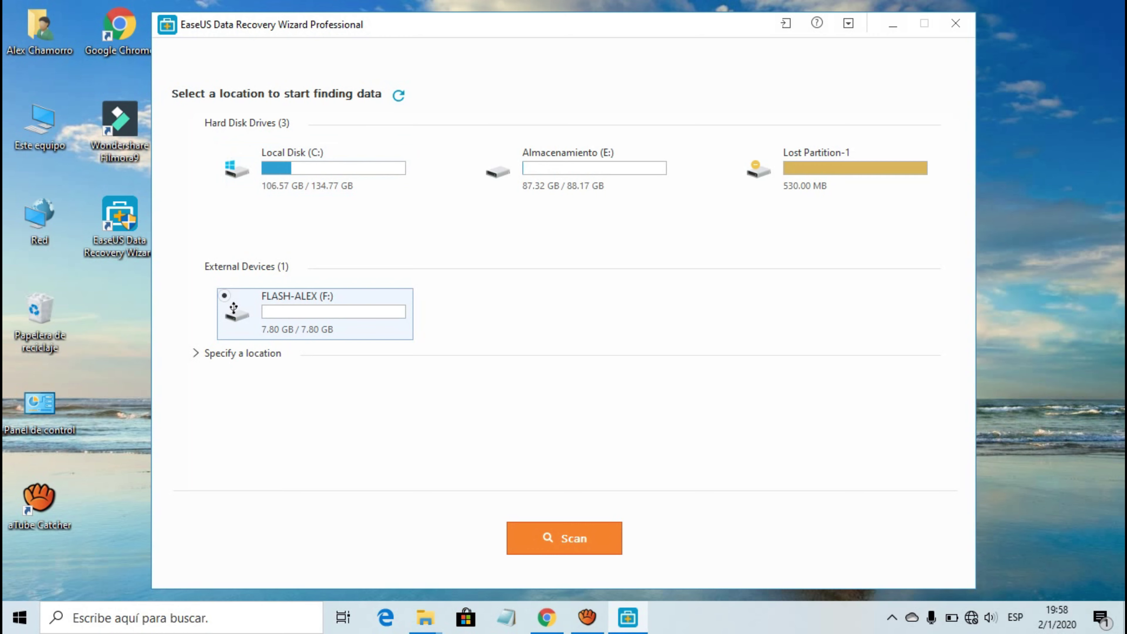
left_click(564, 538)
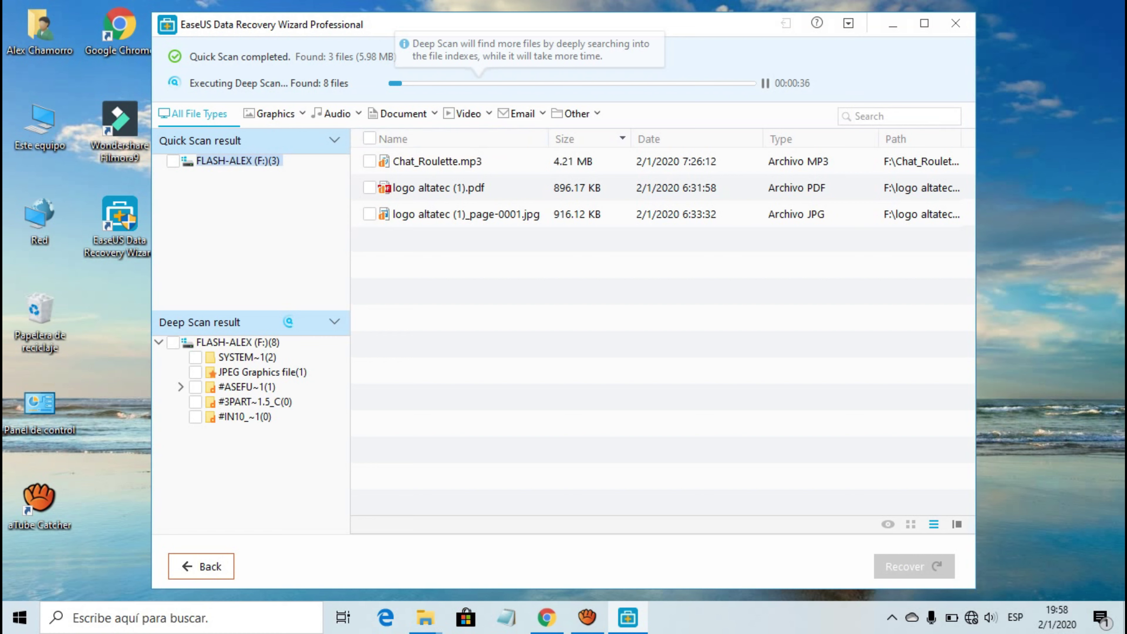
- Pause the deep scan and start recovering logo altatec (1)_page-0001.jpg from the quick scan results
left_click(369, 214)
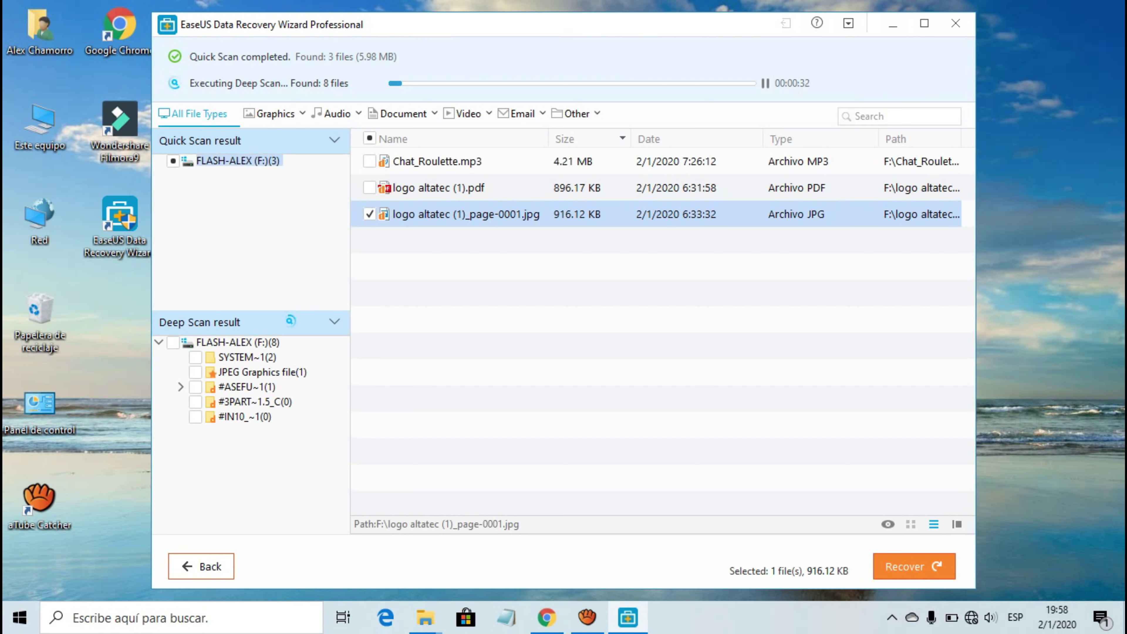
left_click(765, 83)
right_click(407, 218)
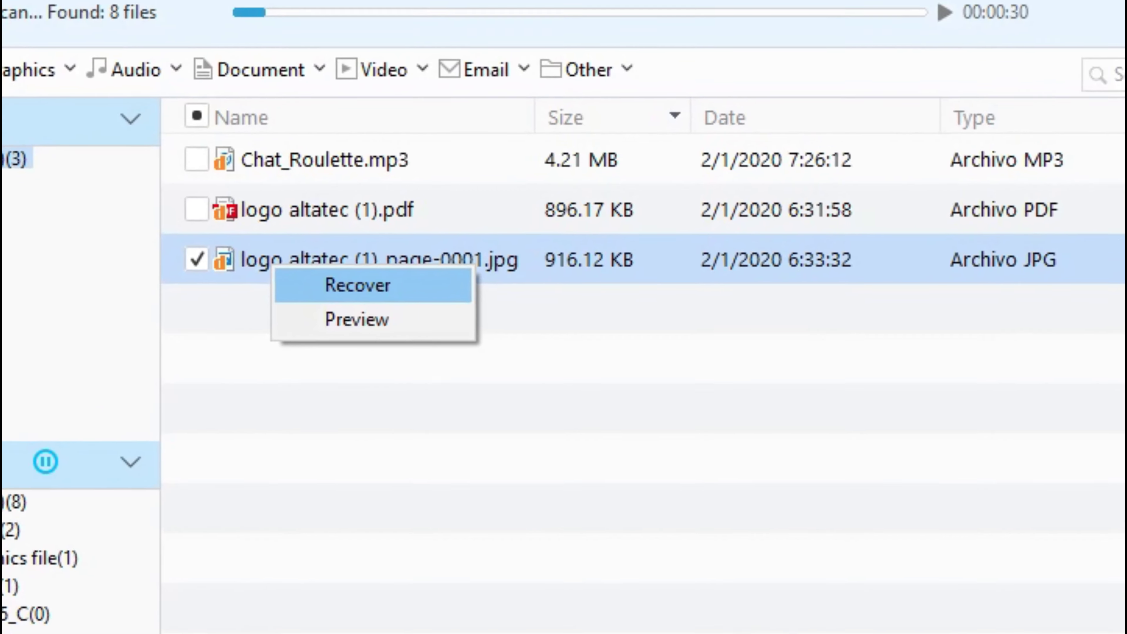
left_click(358, 285)
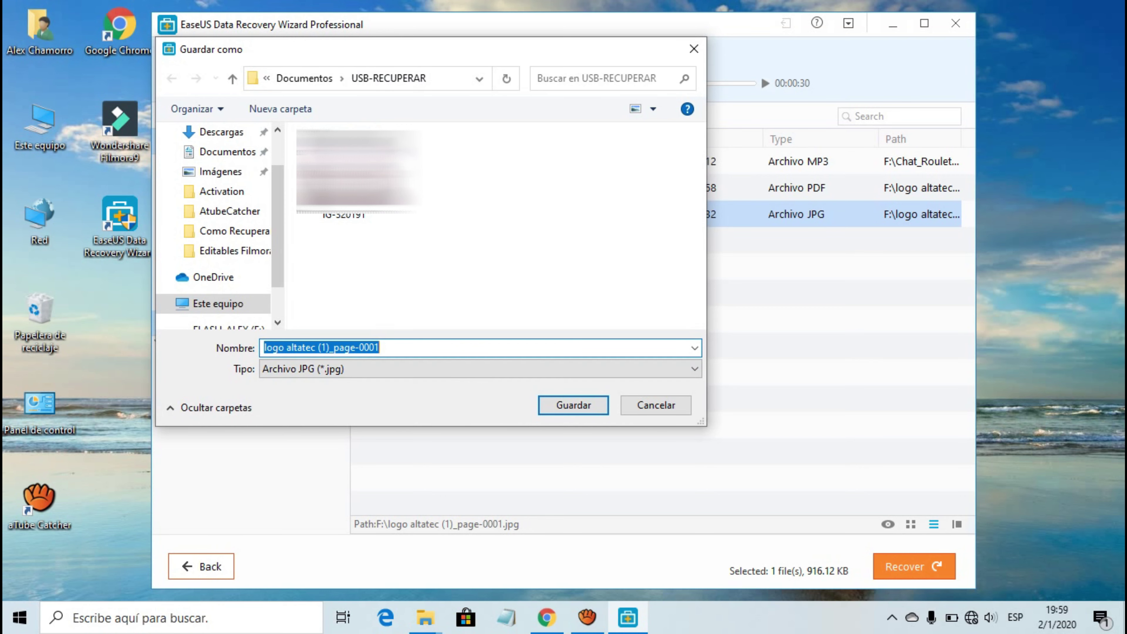
- Create a folder named Prueba de Recuperacion inside Documentos in the save dialog
left_click(305, 78)
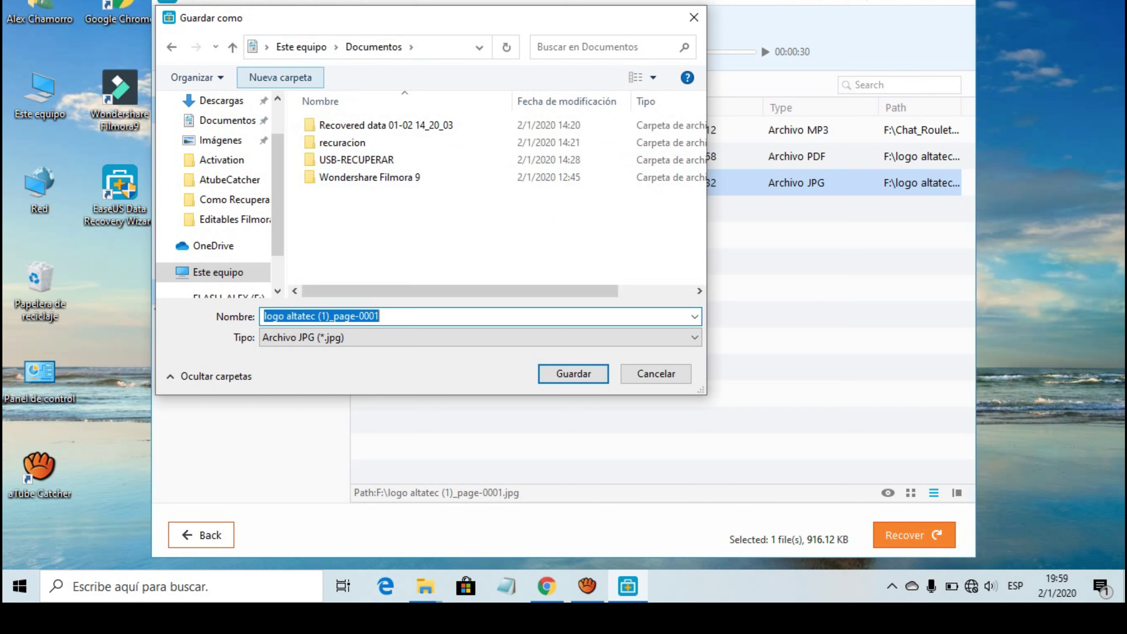
left_click(280, 78)
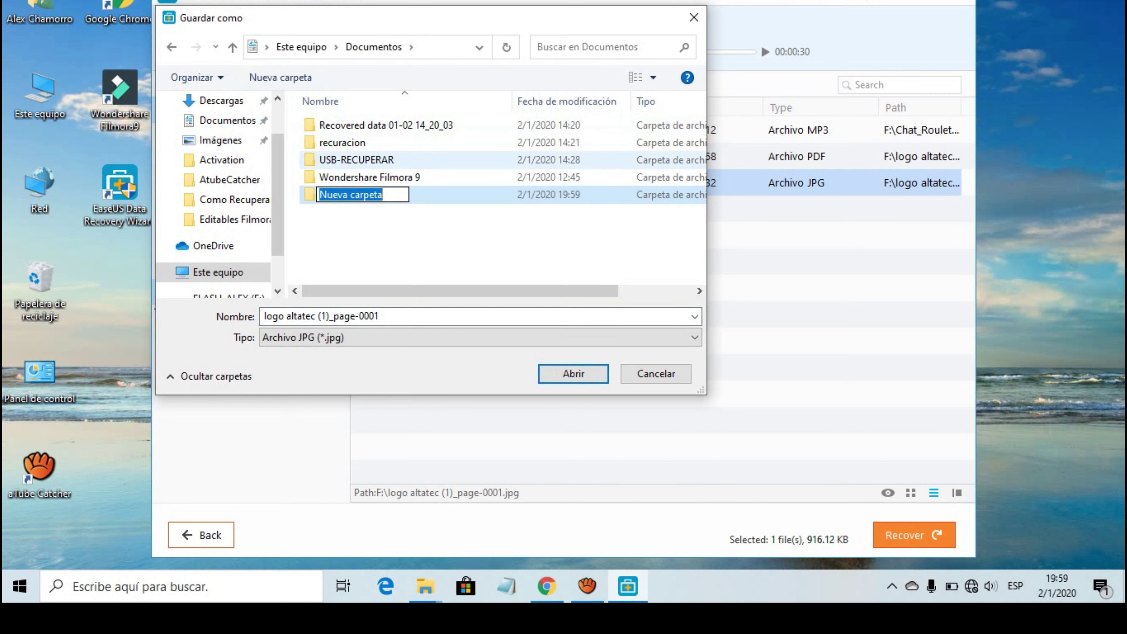
type("Prueb")
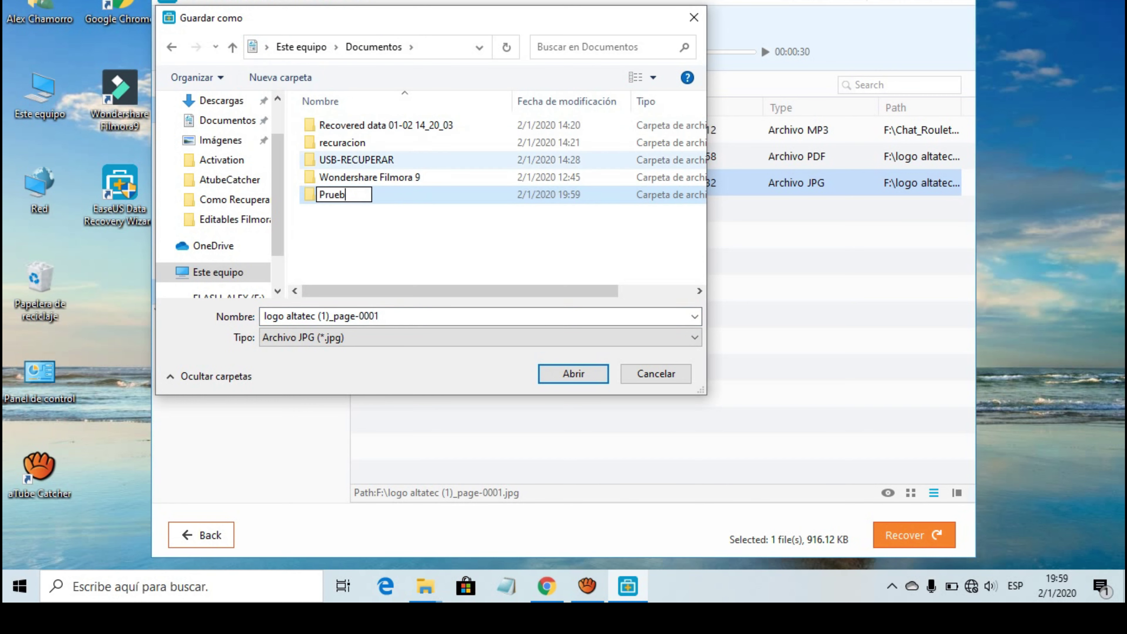
type("a de Recup")
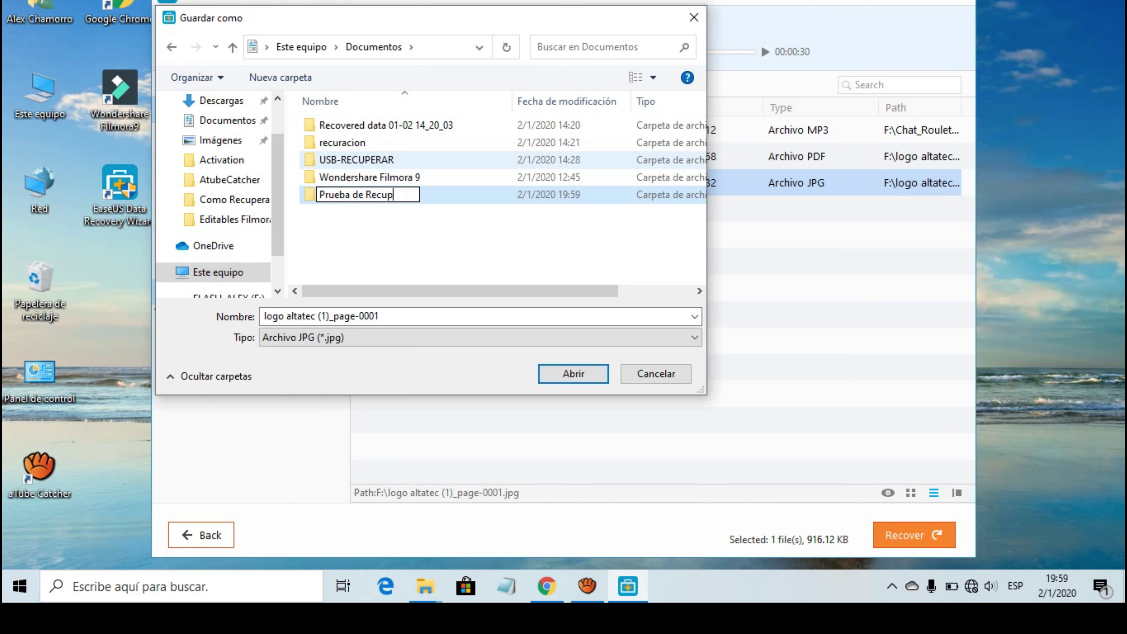
type("eracion")
key("Return")
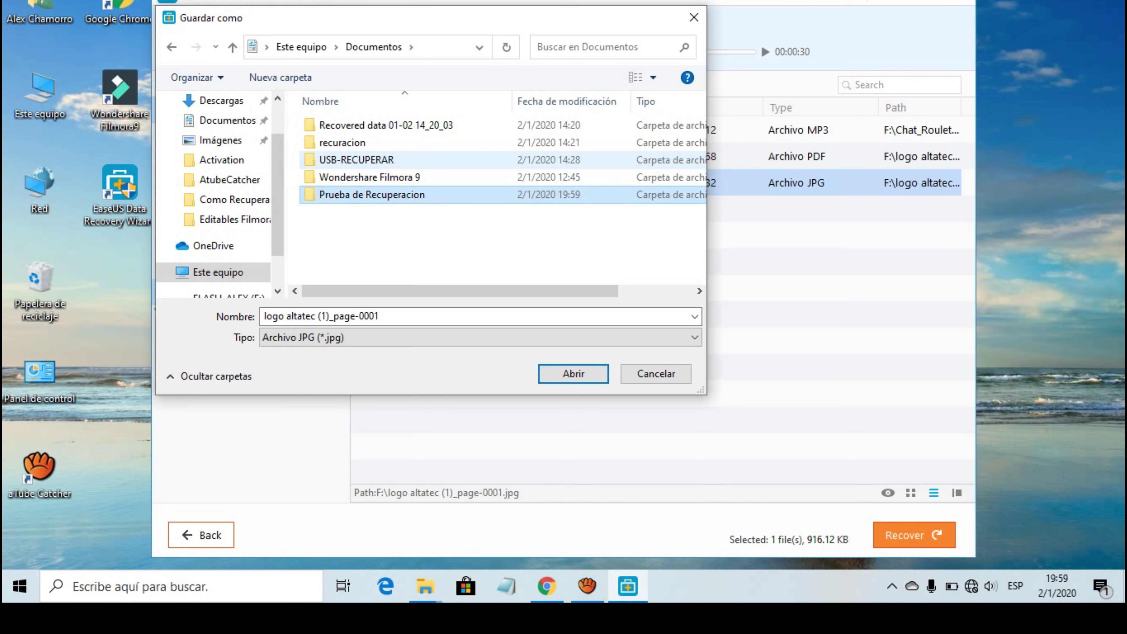
- Save the recovered JPG in the Prueba de Recuperacion folder and dismiss the recovery message
key("Return")
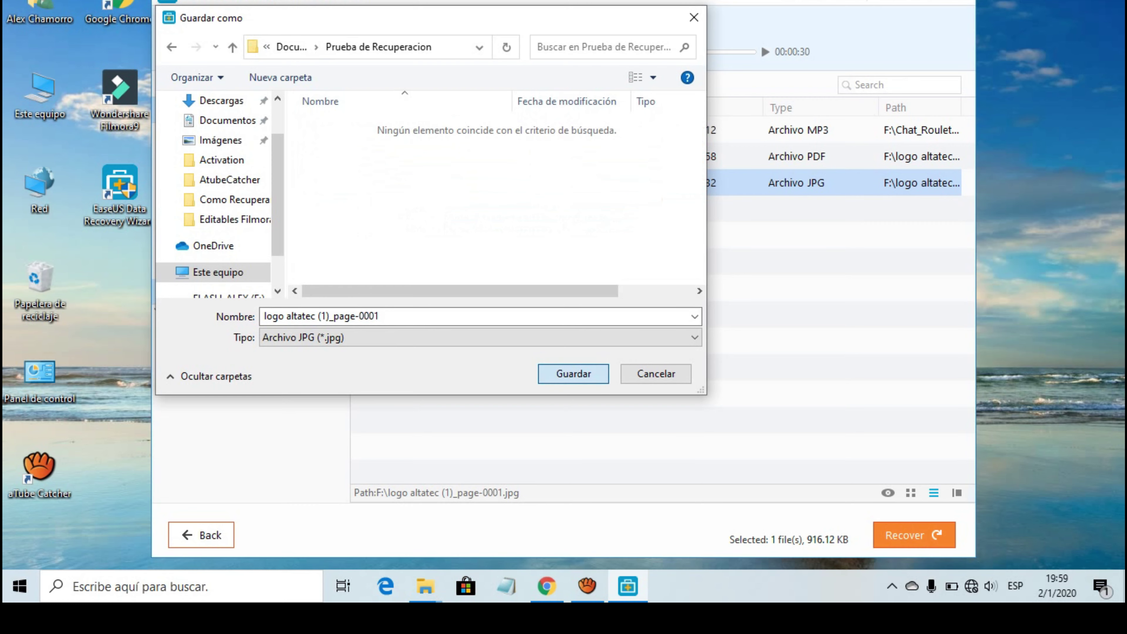
key("Return")
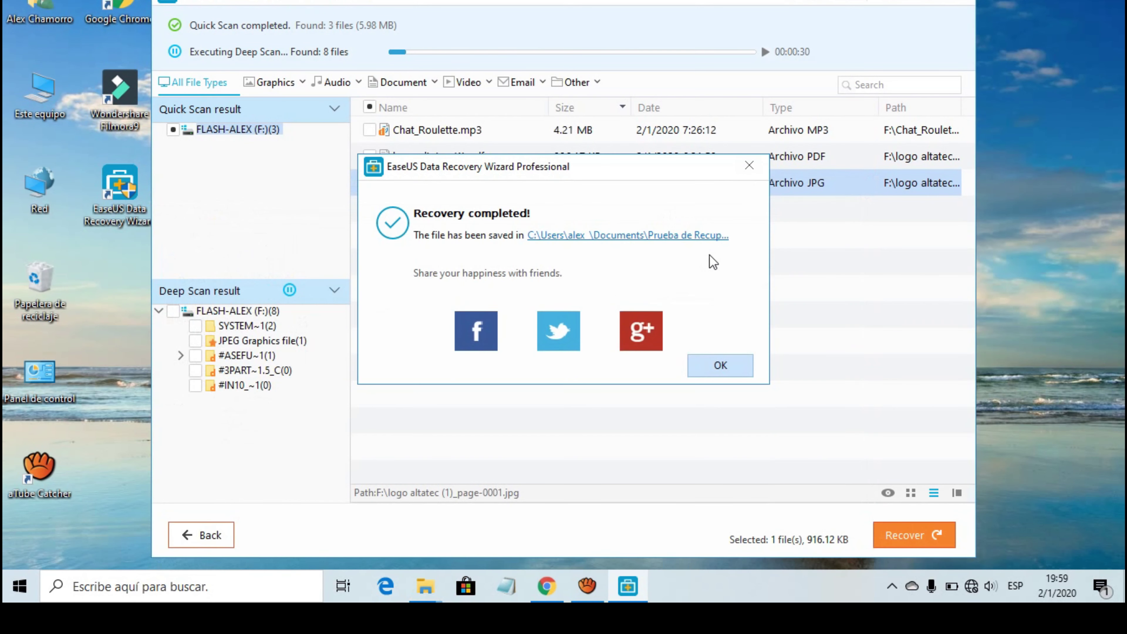
left_click(720, 365)
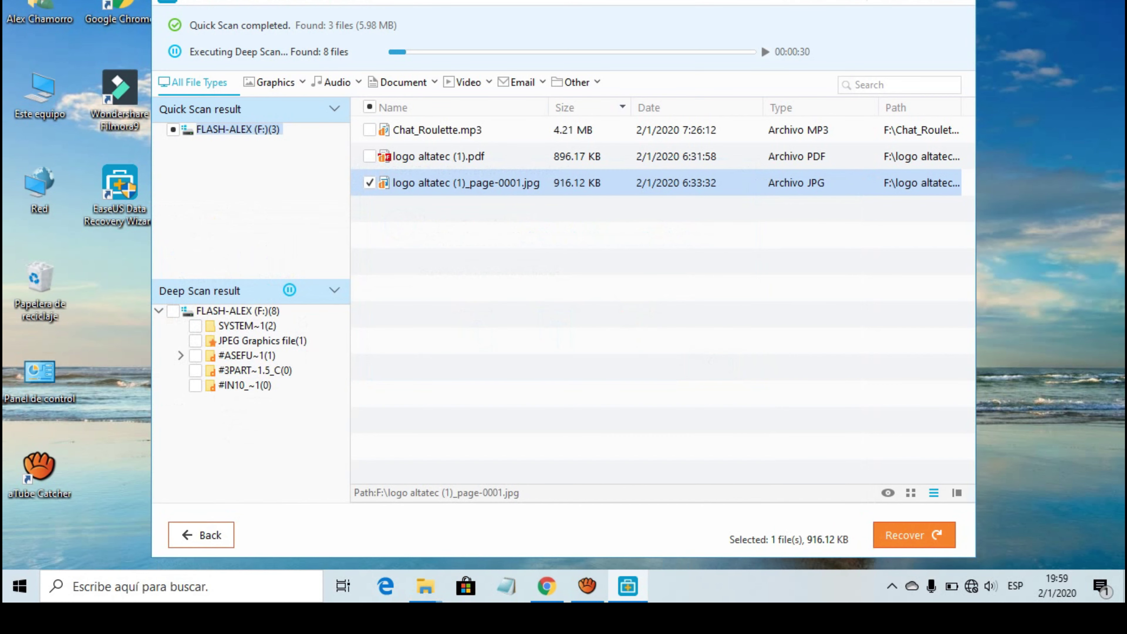
- Check the Prueba de Recuperacion folder inside Documentos in File Explorer for the recovered logo image
mouse_move(426, 586)
left_click(686, 529)
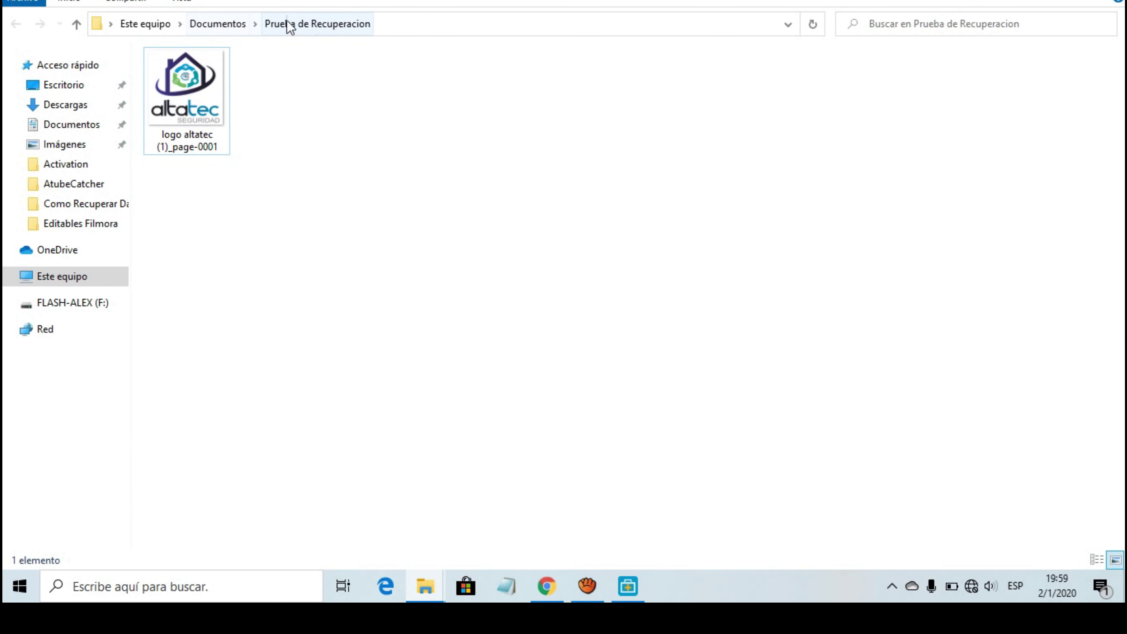
left_click(231, 26)
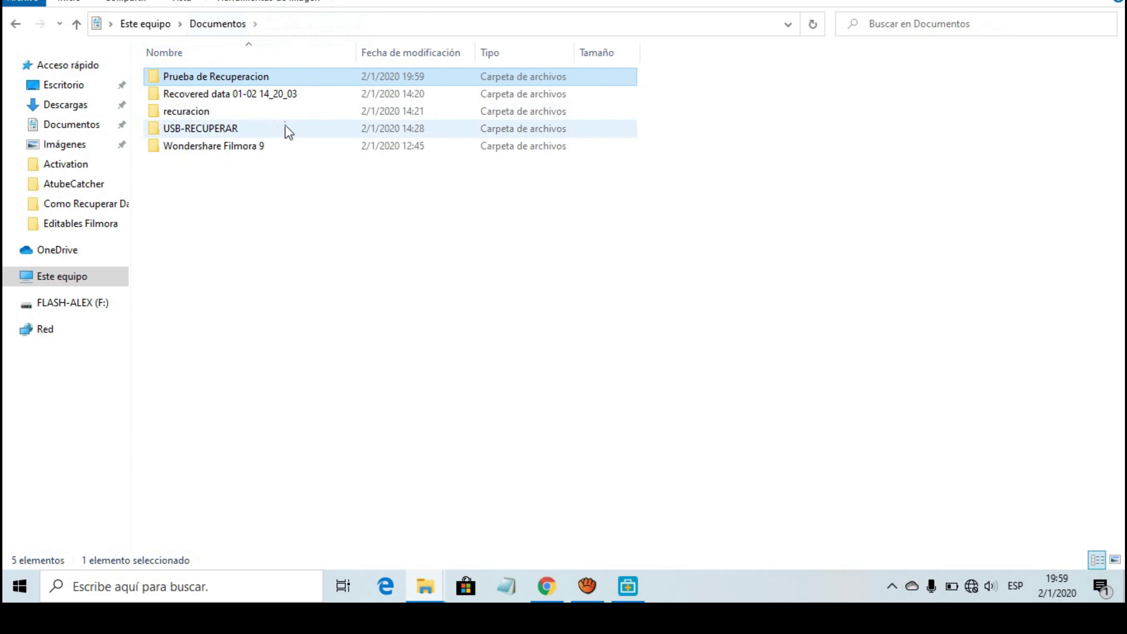
double_click(202, 76)
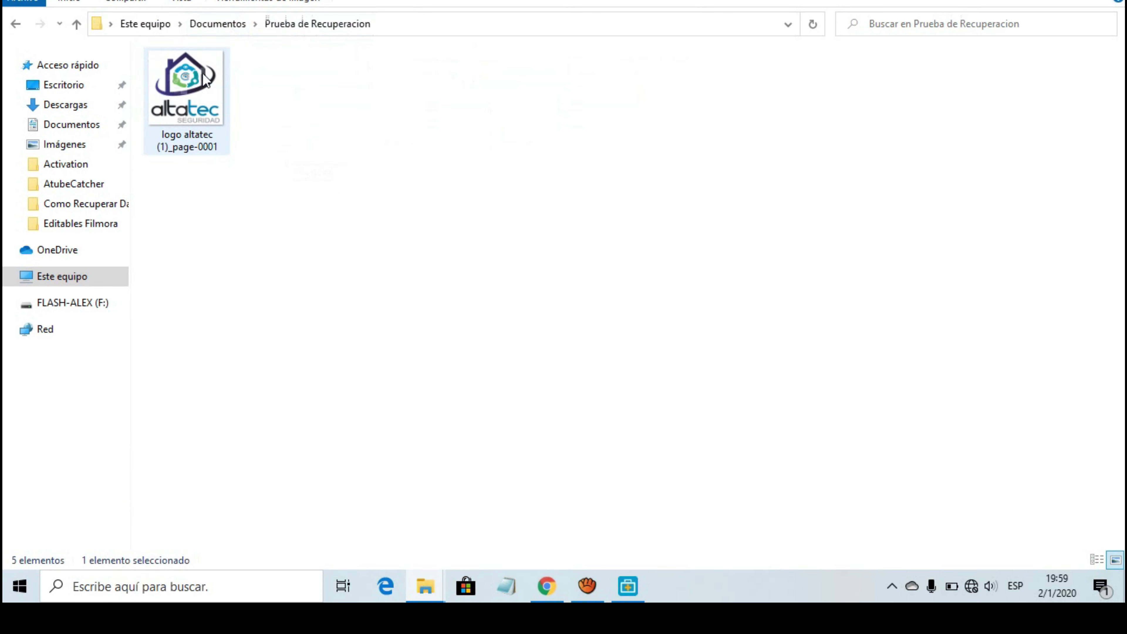
- Return to EaseUS Data Recovery Wizard, abandon the deep scan of FLASH-ALEX (F:) and go back to the home screen
left_click(209, 104)
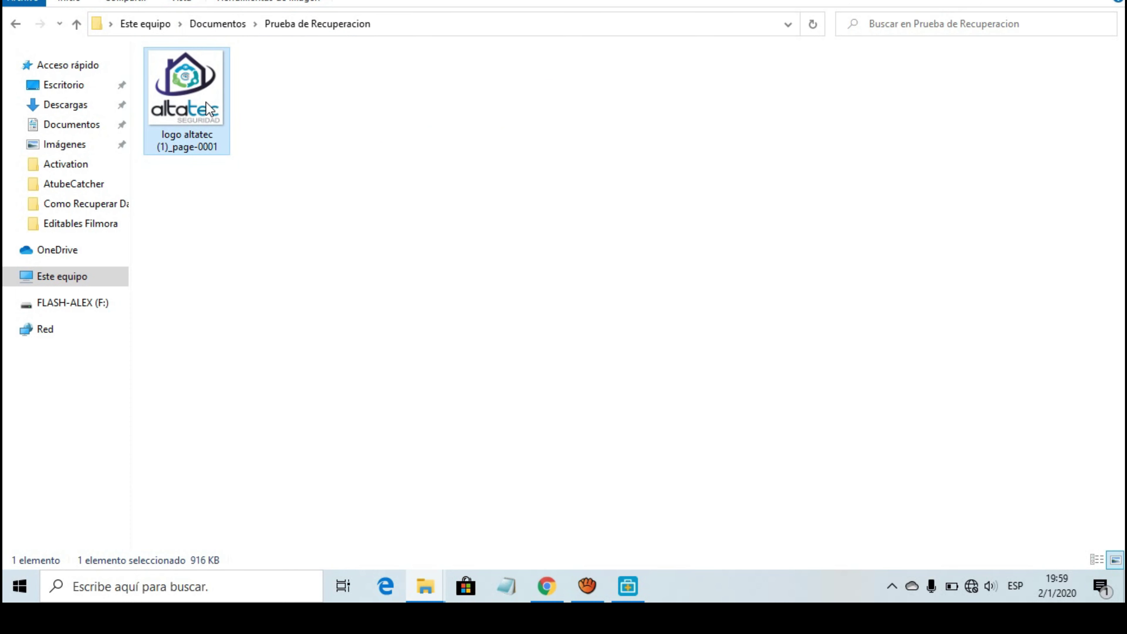
left_click(329, 149)
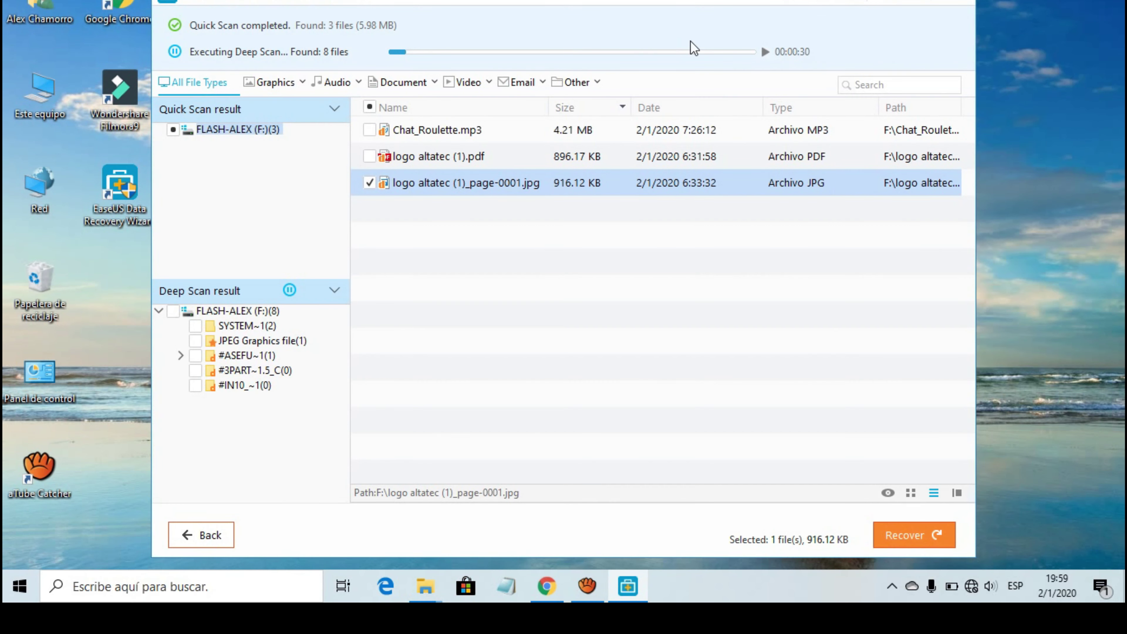
left_click(764, 50)
left_click(765, 52)
left_click(201, 535)
left_click(405, 309)
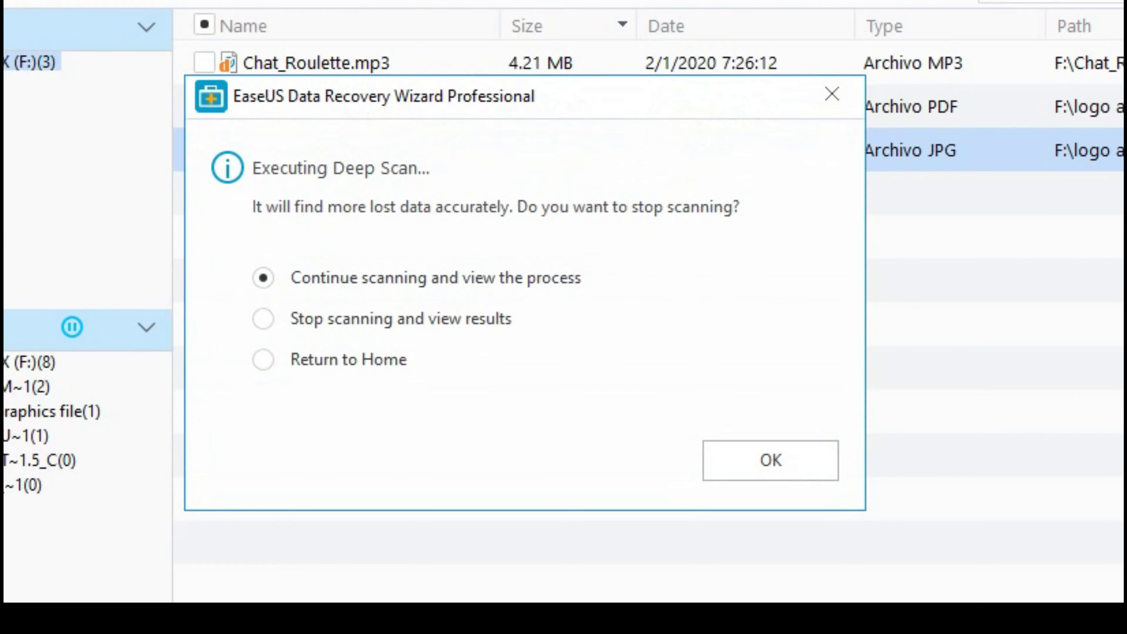
left_click(771, 460)
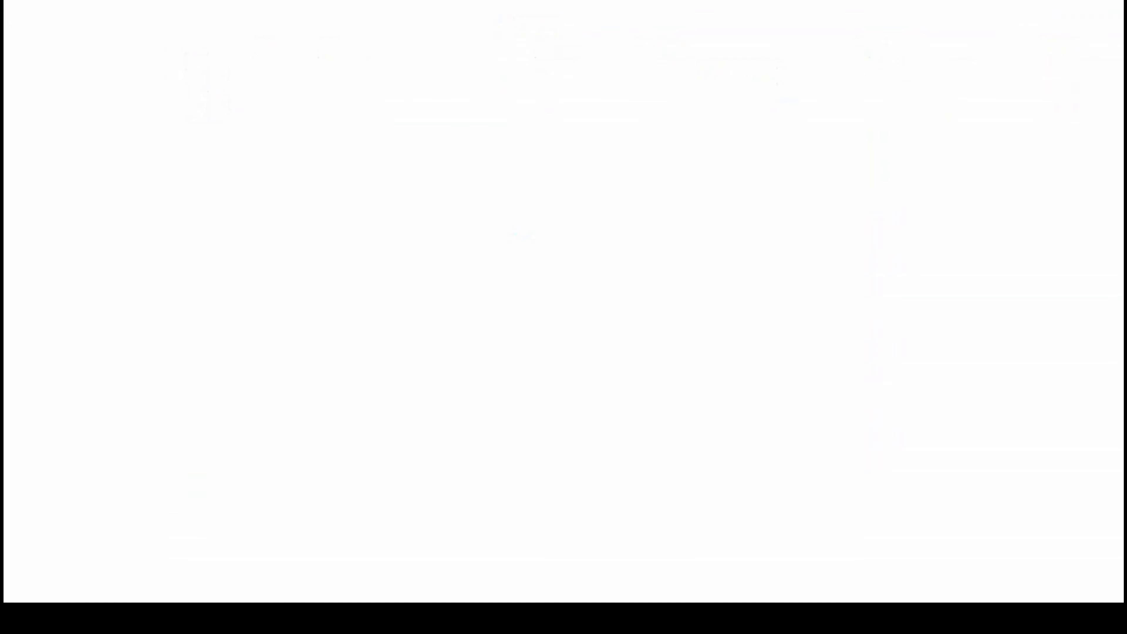
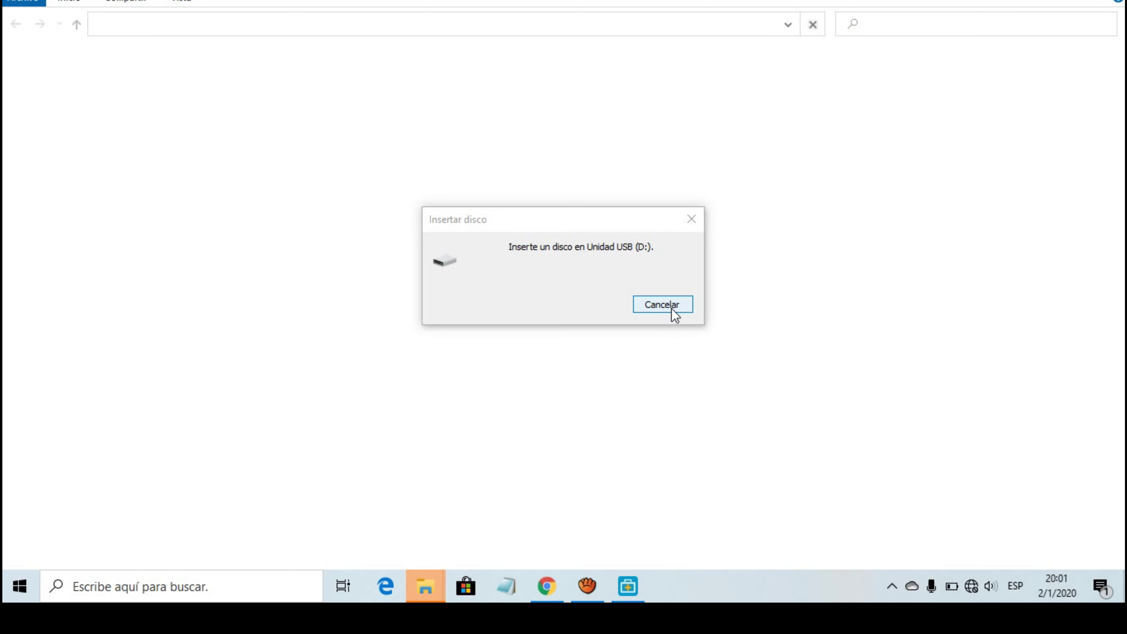
- Cancel the insert-disk prompt for Unidad USB (D:) and select Lost Partition-2 as the location to scan
left_click(659, 306)
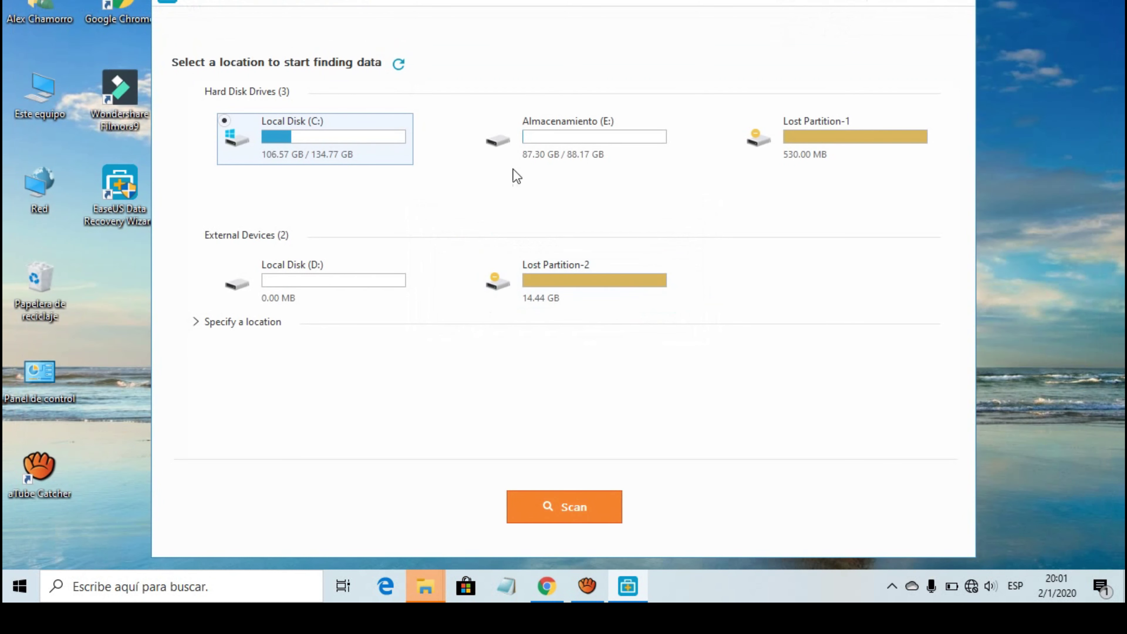
left_click(576, 283)
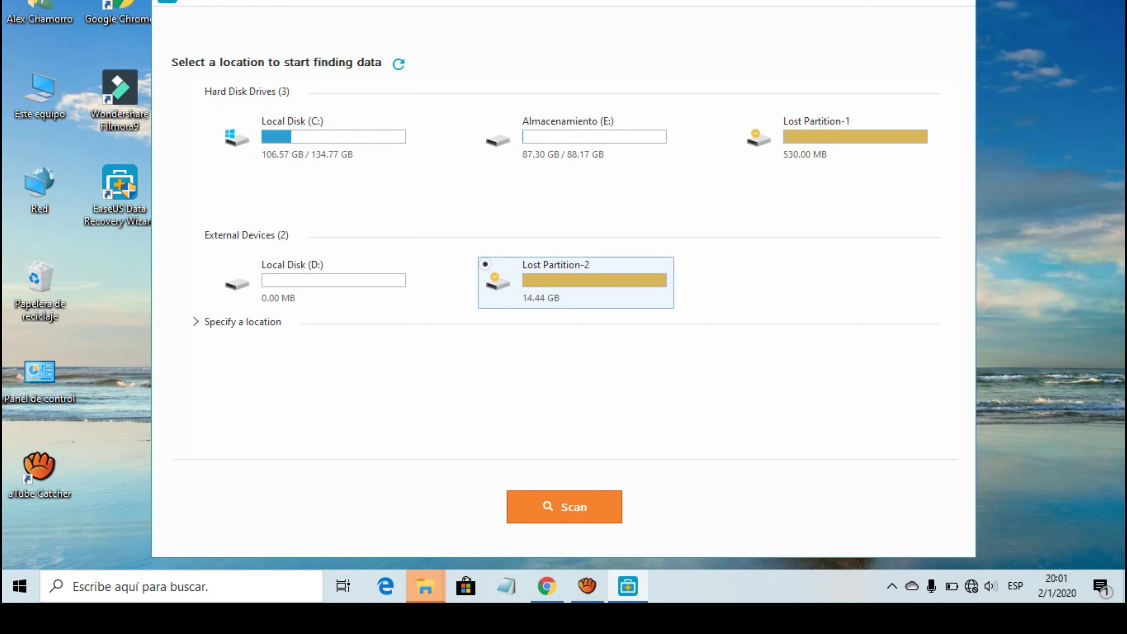
- Try to open Unidad USB (D:) from Este equipo and dismiss the insert-disk prompt
double_click(26, 86)
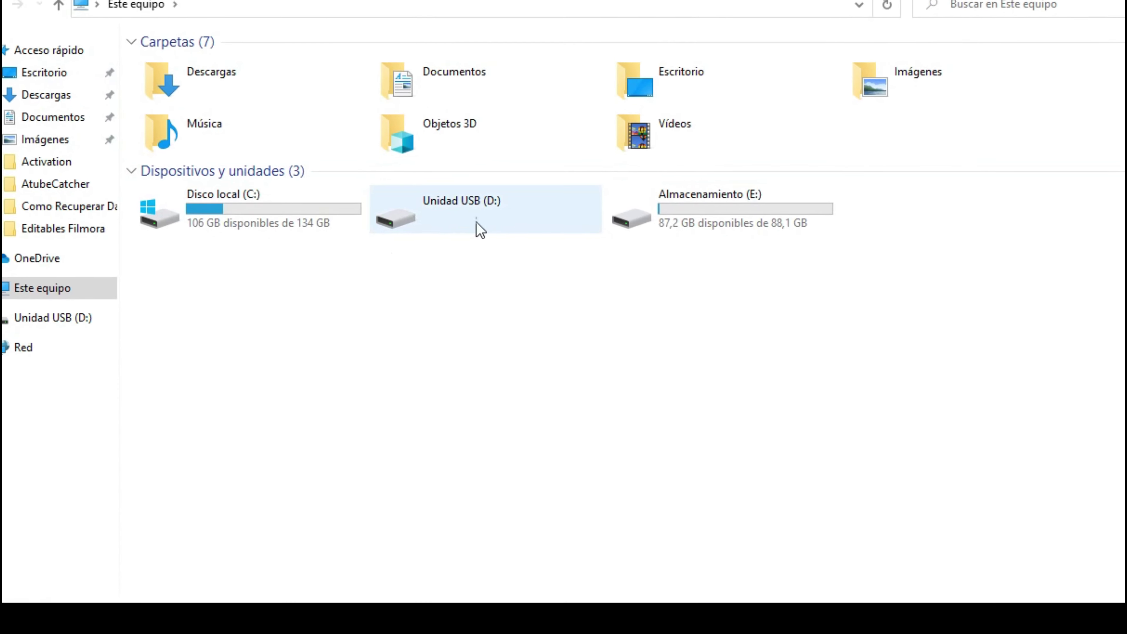
left_click(424, 222)
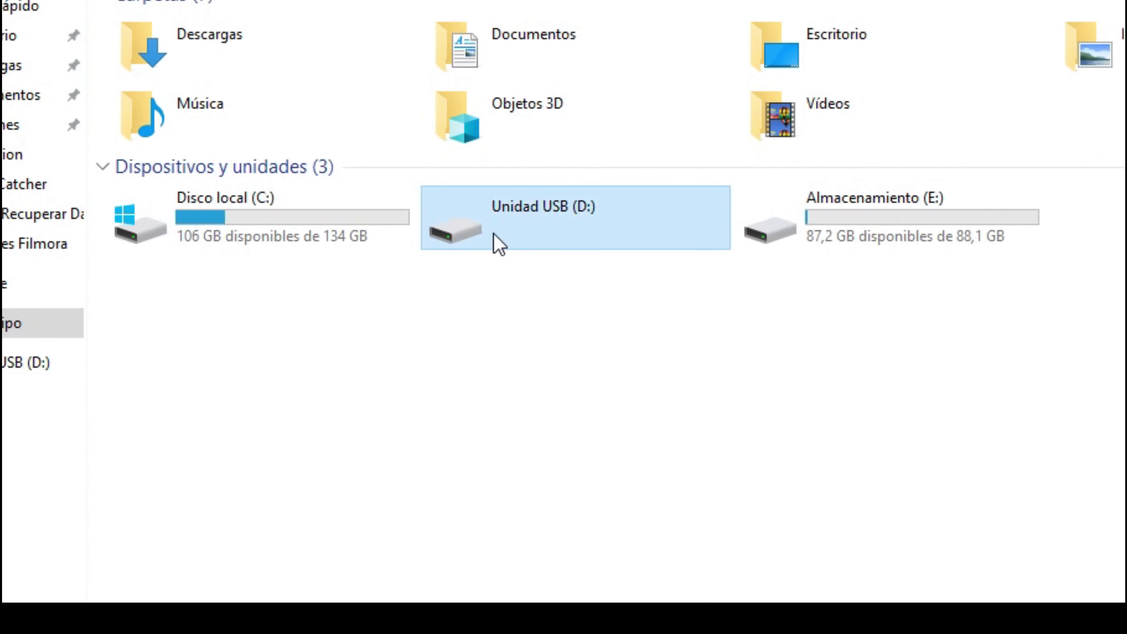
double_click(518, 246)
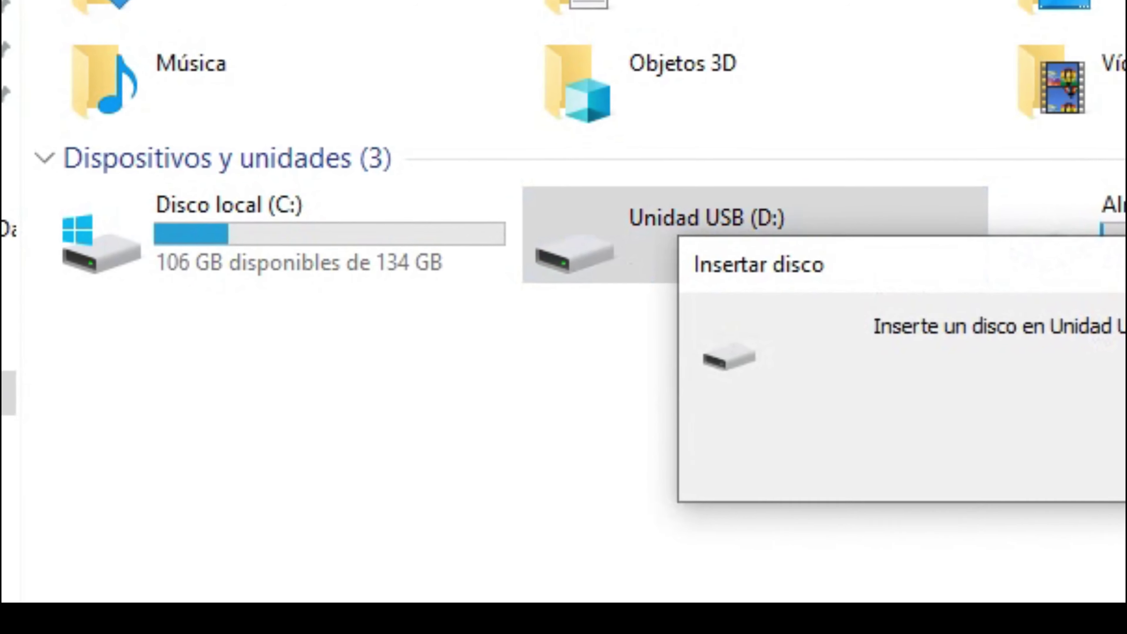
key("Return")
left_click(339, 242)
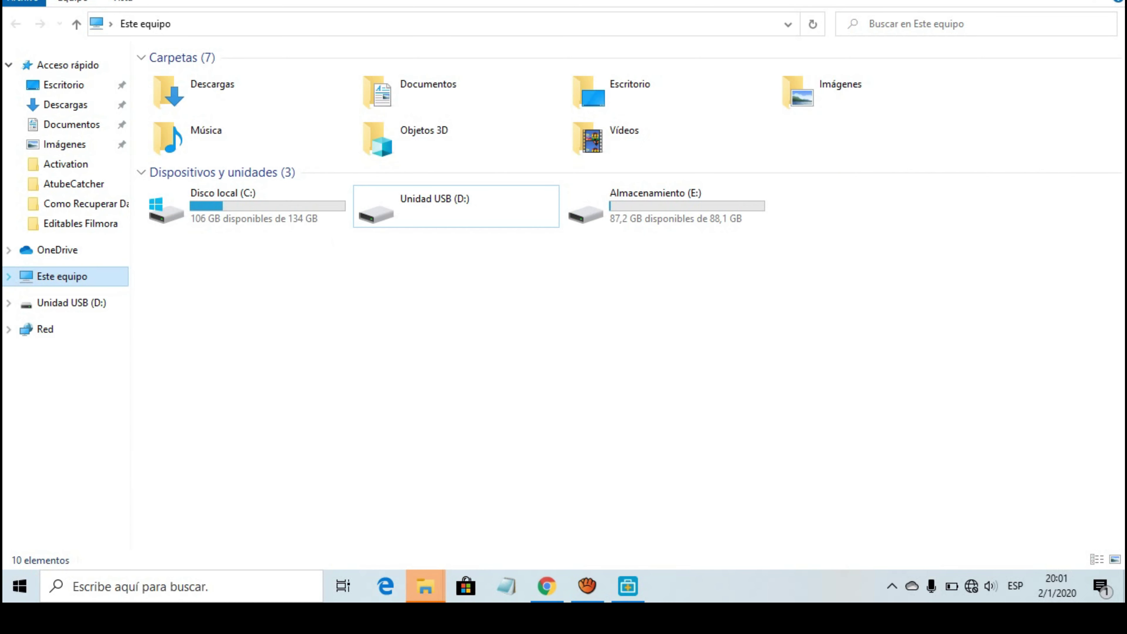
- Inspect the (D:) partition of Disco 1 in Disk Management and close Computer Management
right_click(43, 277)
left_click(78, 312)
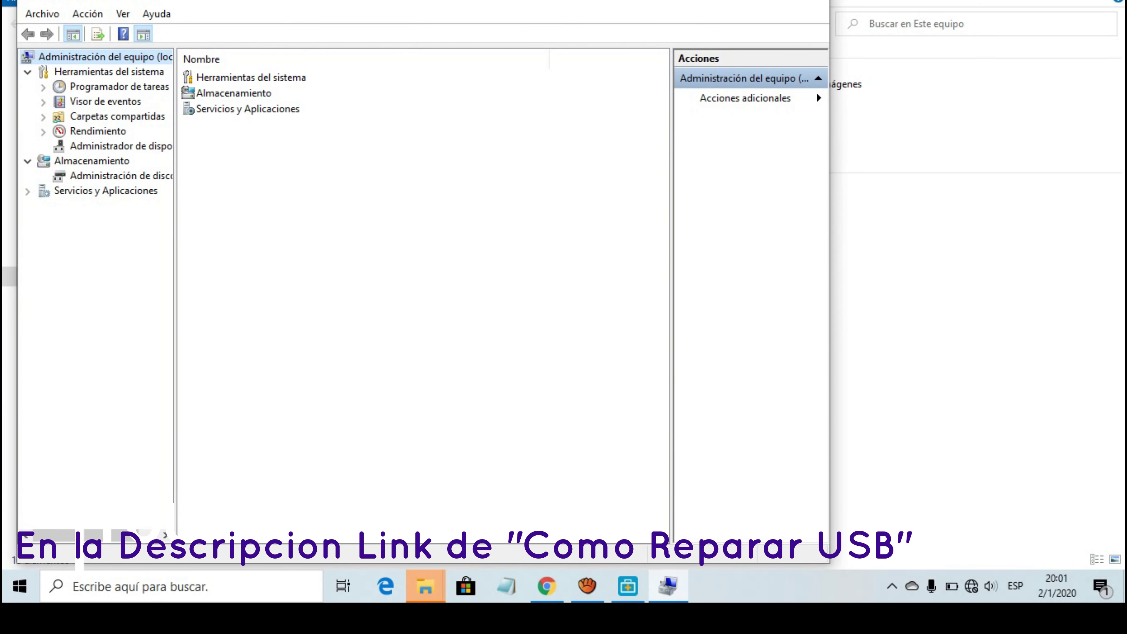
left_click(111, 176)
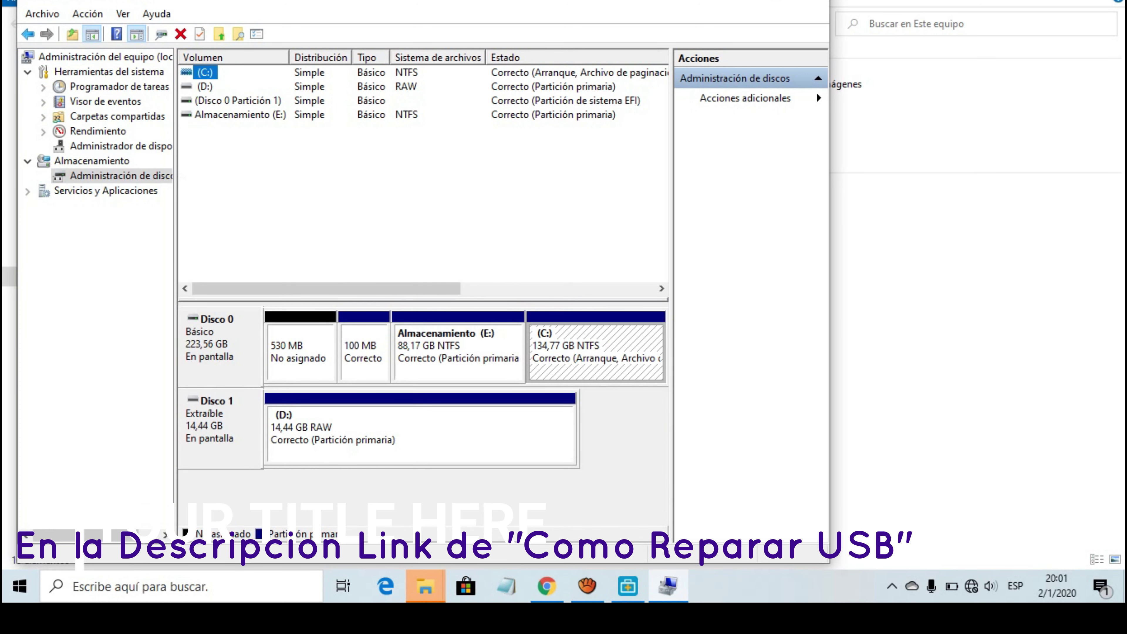
left_click(422, 433)
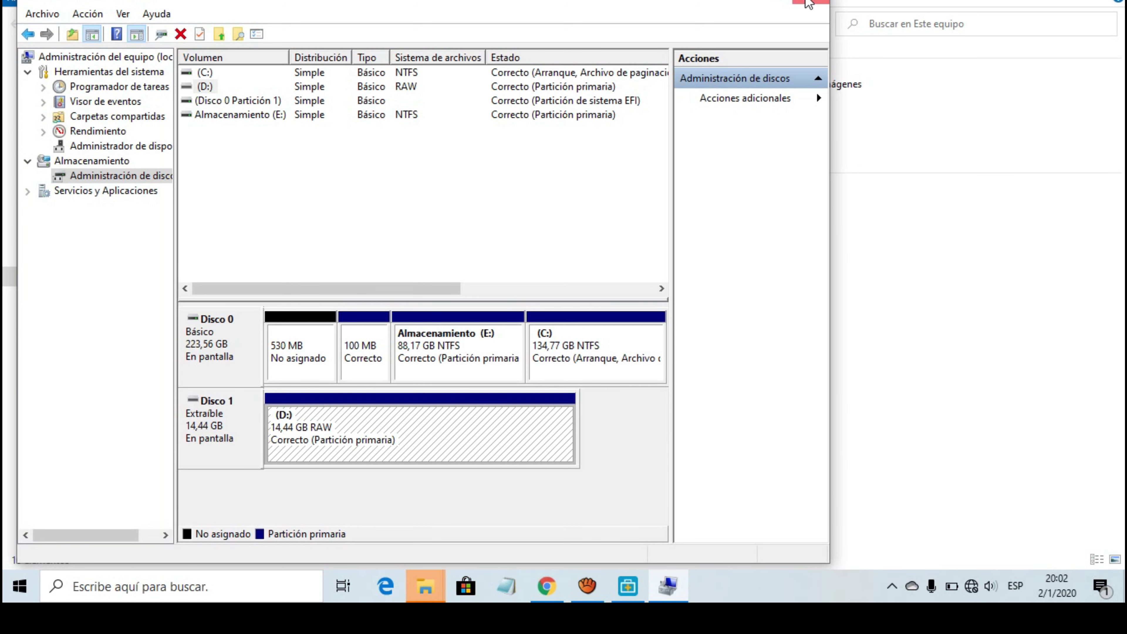
left_click(817, 4)
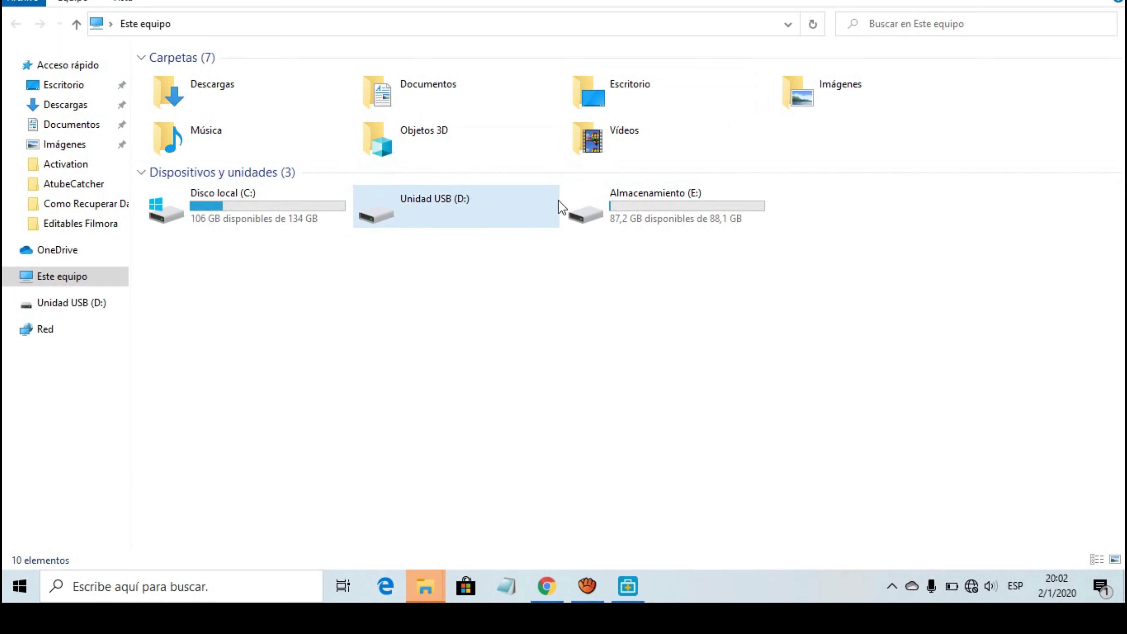
- Try once more to access the unreadable Unidad USB (D:) drive and cancel the prompt
left_click(514, 205)
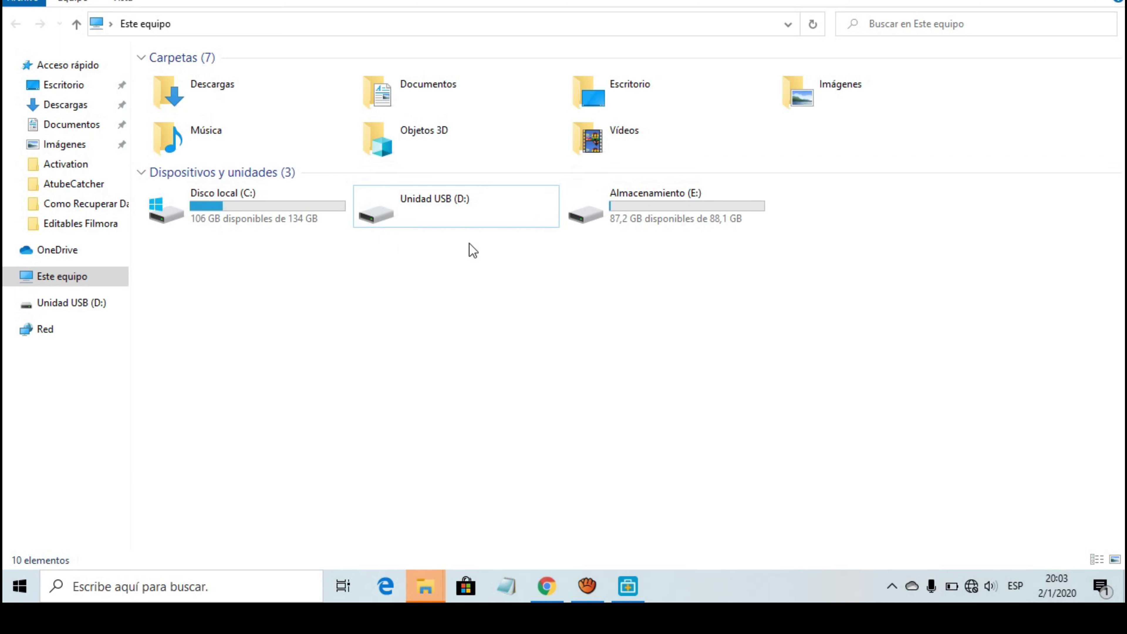
left_click(466, 213)
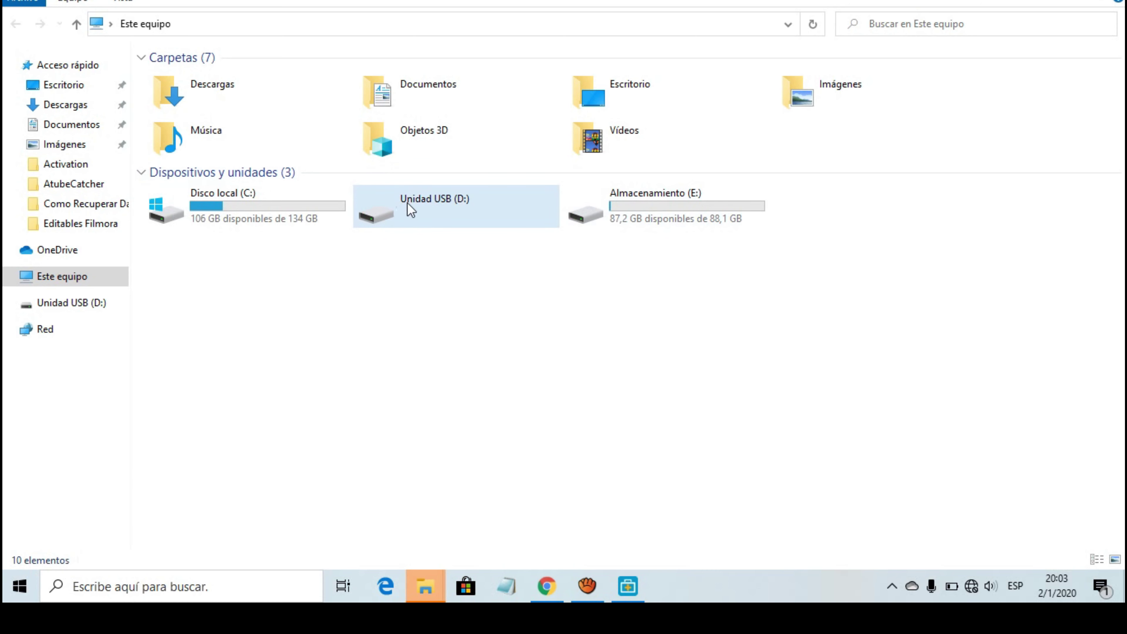
double_click(429, 210)
left_click(643, 305)
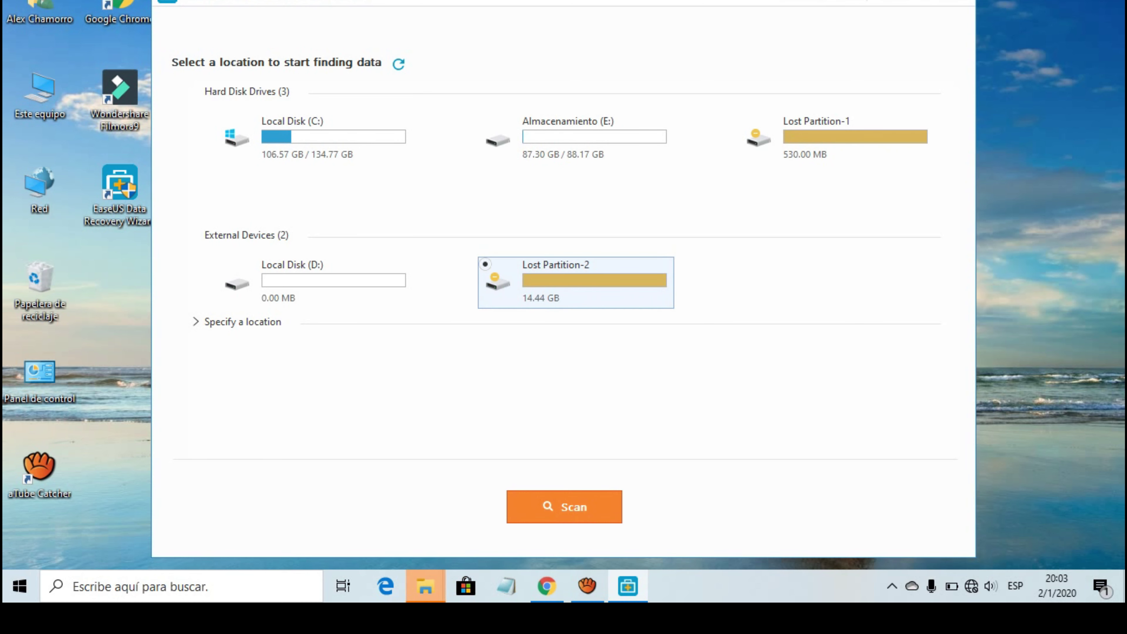
- Scan Lost Partition-2 and browse the graphics found in the OLYMPUS IMAGING CORP. subfolder of Camera
key("Return")
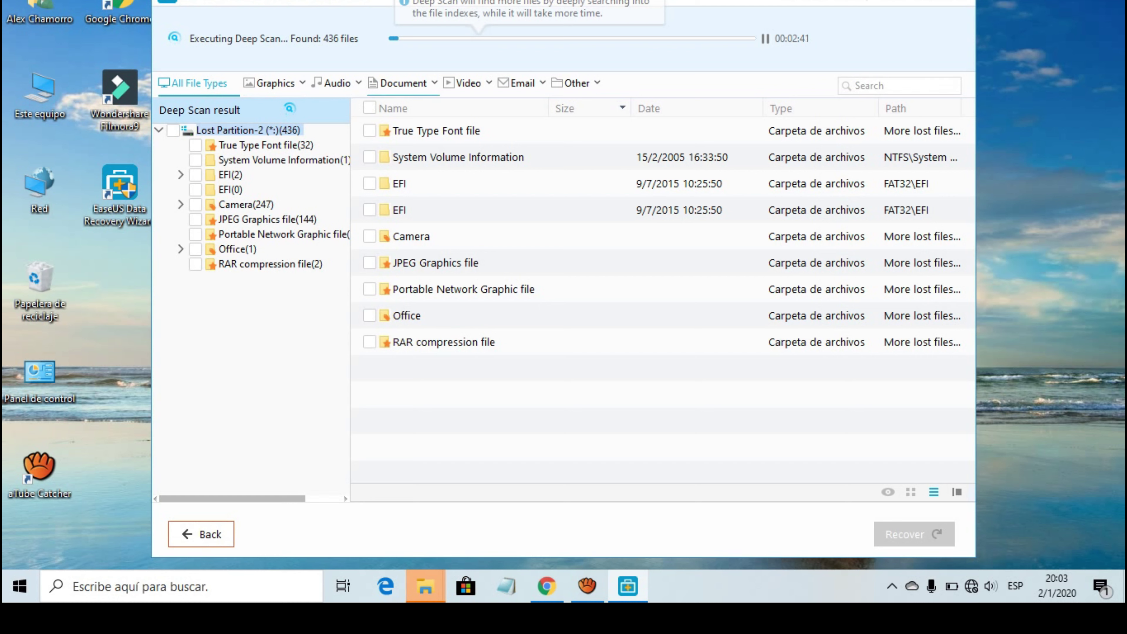
left_click(275, 83)
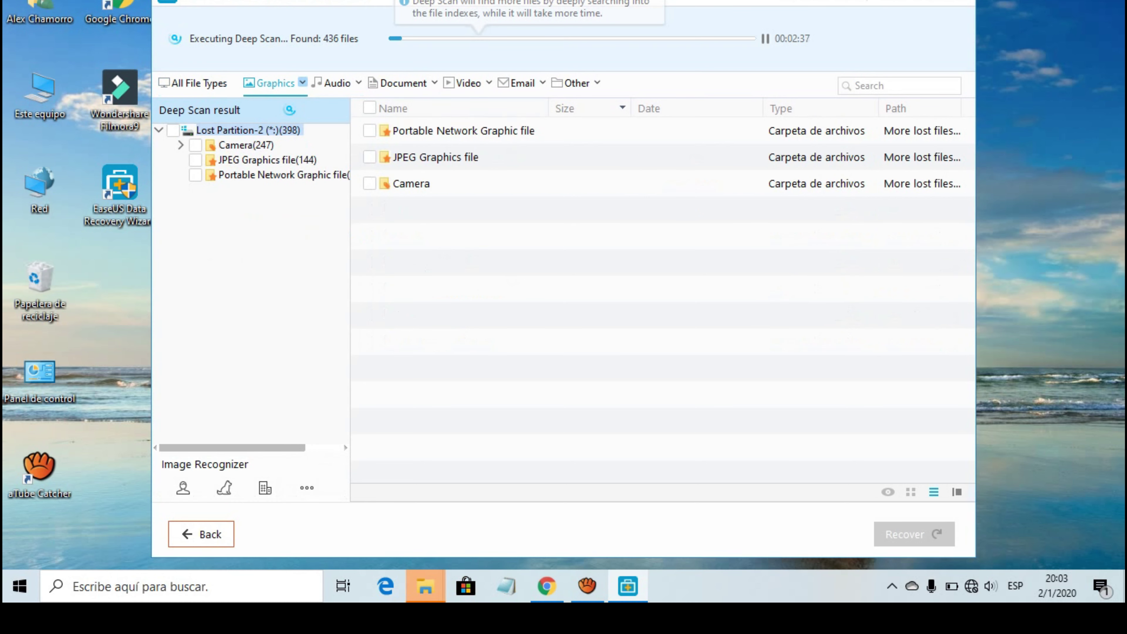
double_click(411, 184)
double_click(456, 130)
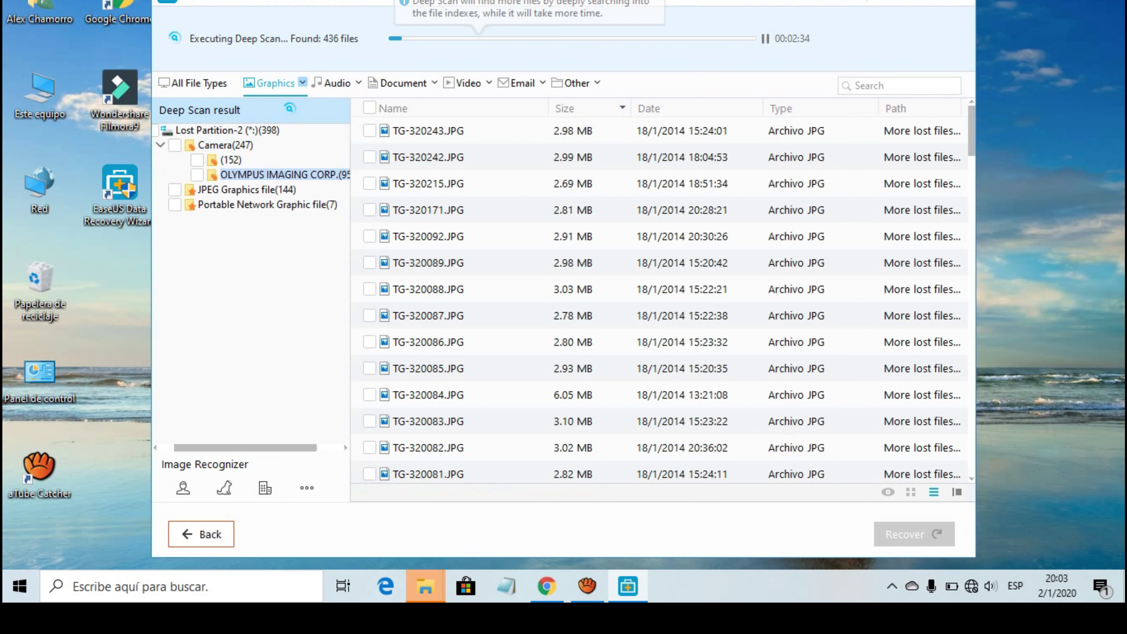
scroll(661, 302, "down", 15)
scroll(662, 302, "up", 10)
scroll(661, 302, "up", 3)
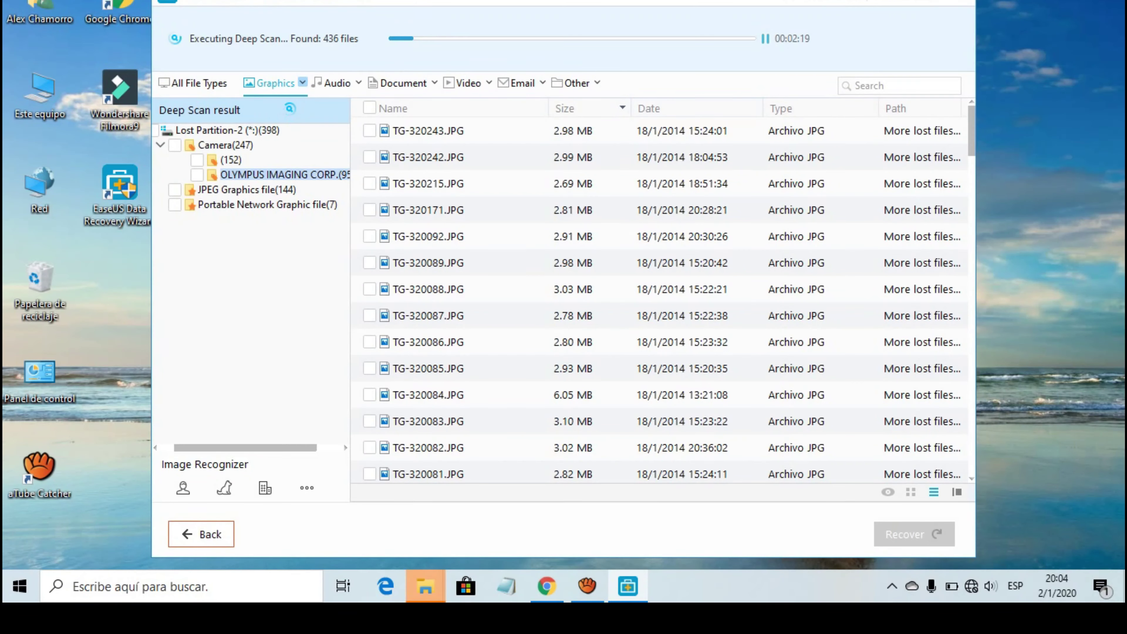
- Pause the deep scan, recover TG-320242.JPG into the Prueba de Recuperacion folder and dismiss the recovery message
left_click(766, 161)
double_click(428, 158)
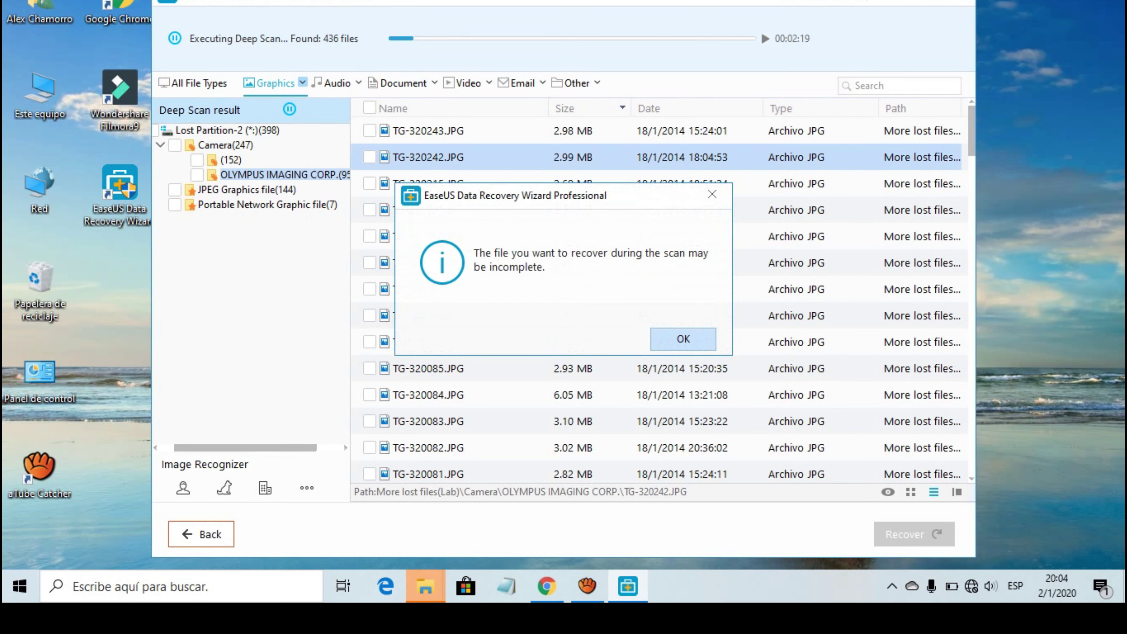
left_click(712, 194)
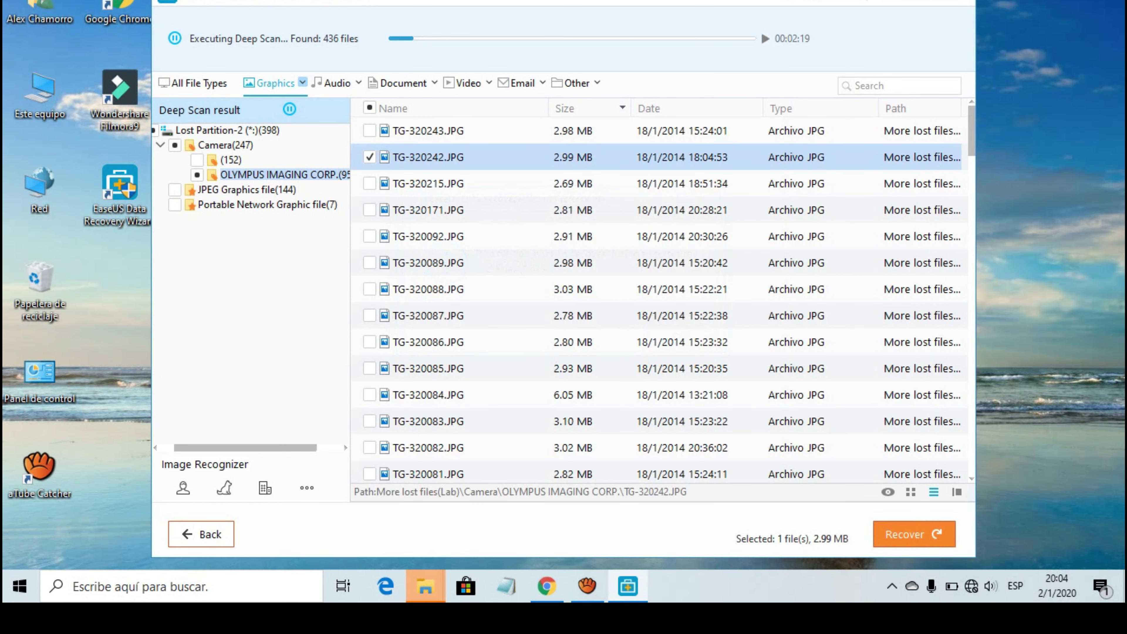
right_click(407, 158)
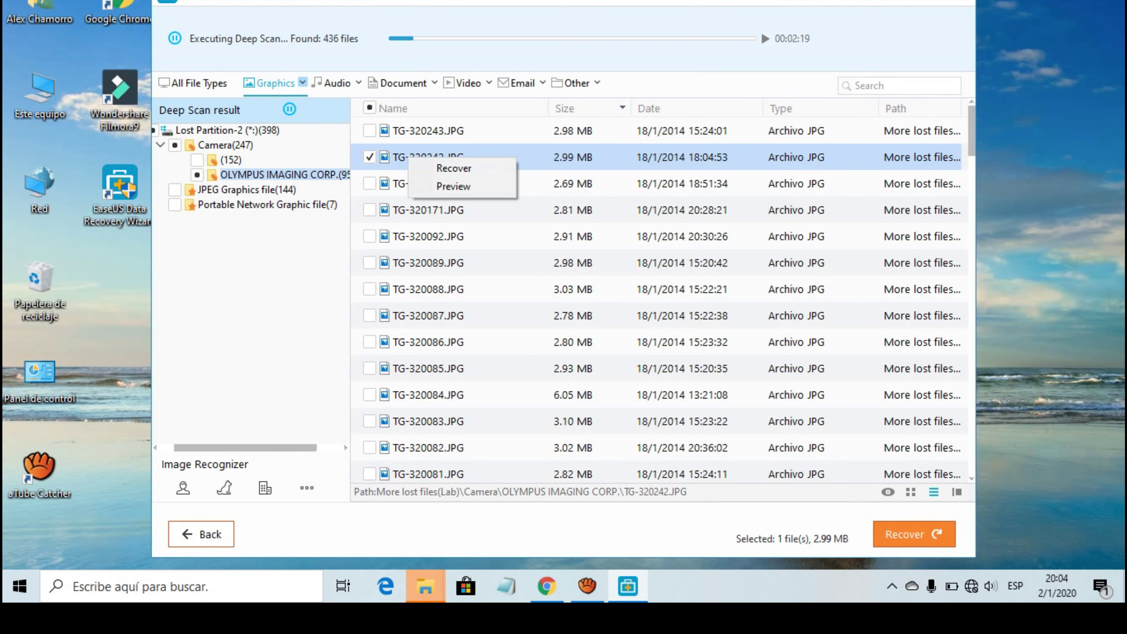
left_click(453, 168)
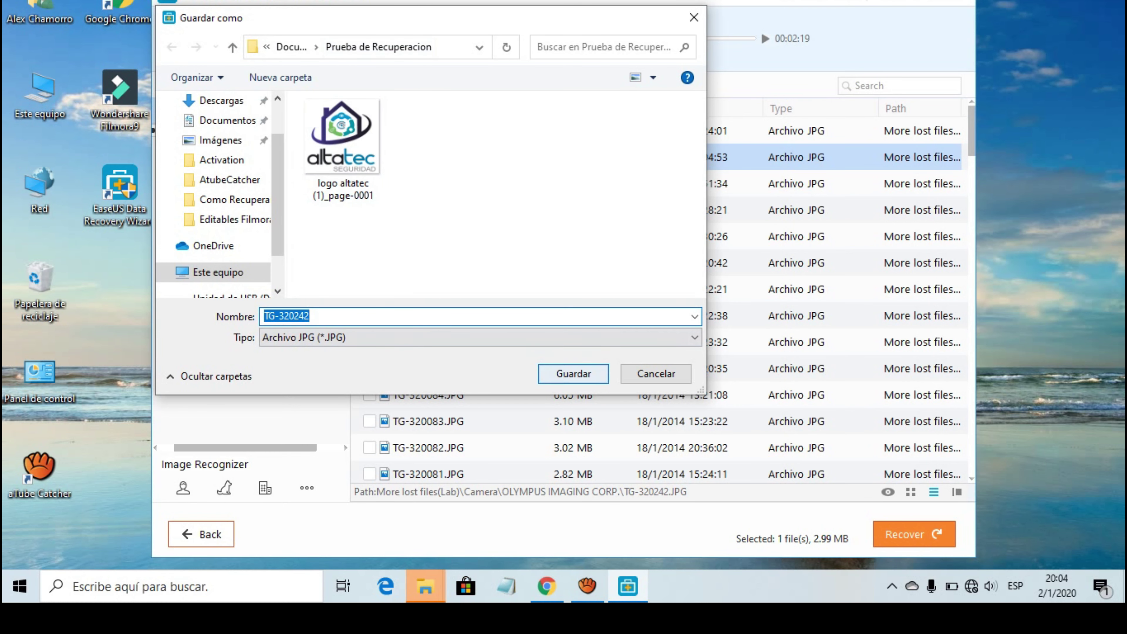
left_click(573, 374)
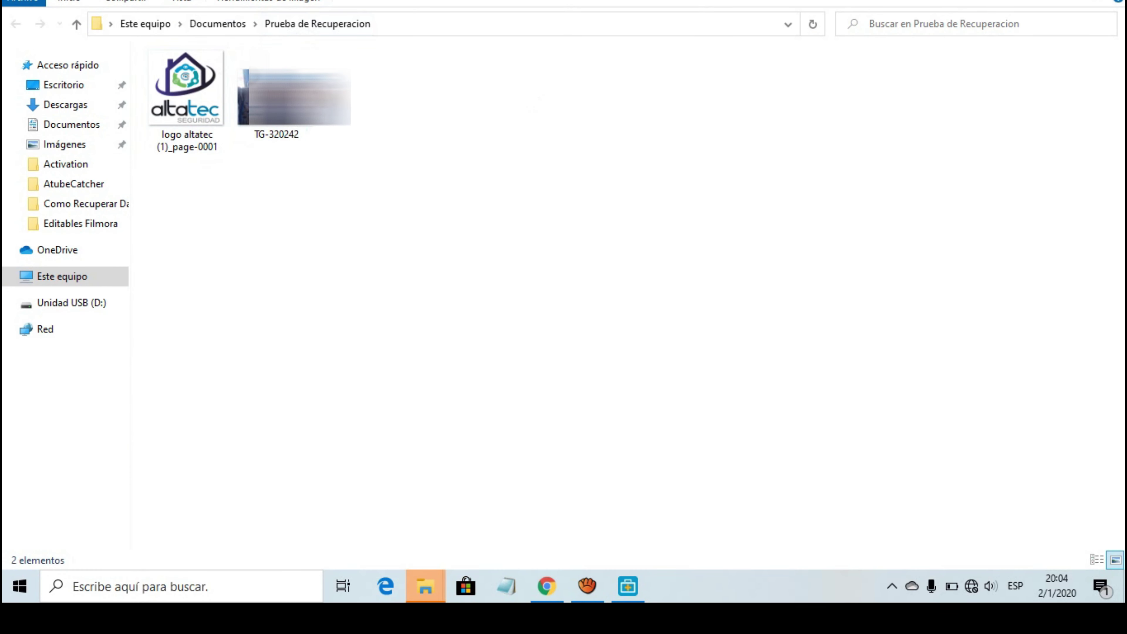
left_click(627, 586)
left_click(718, 365)
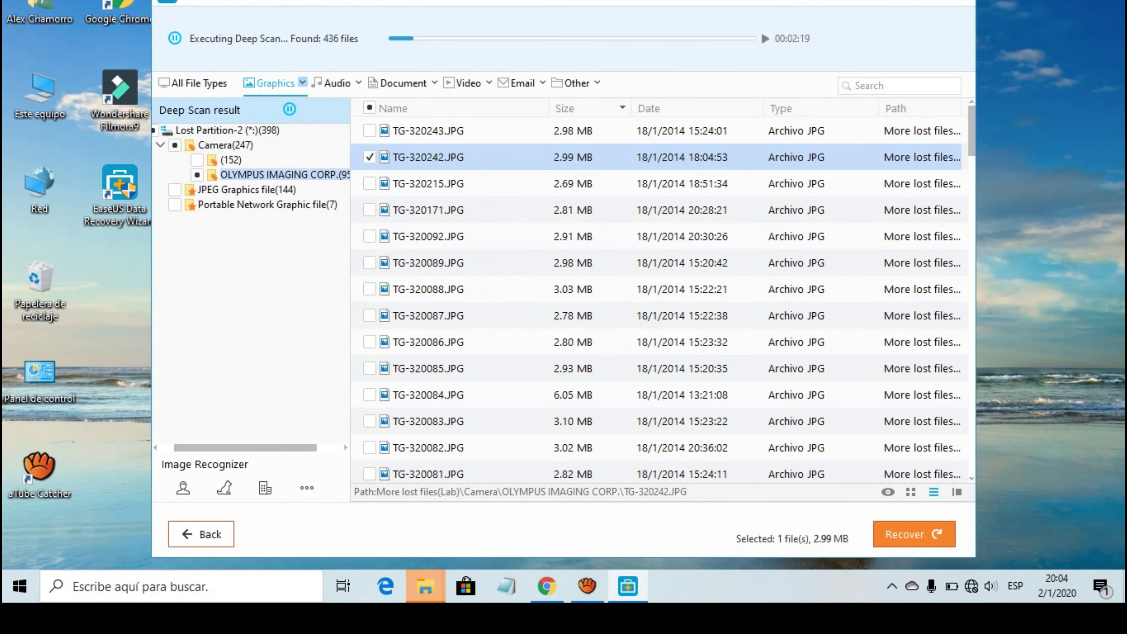
- Mark TG-320215.JPG and TG-320171.JPG, save the recovered TG-320215.JPG in Prueba de Recuperacion and return to the wizard
left_click(428, 183)
left_click(370, 210)
left_click(370, 184)
right_click(370, 186)
left_click(415, 195)
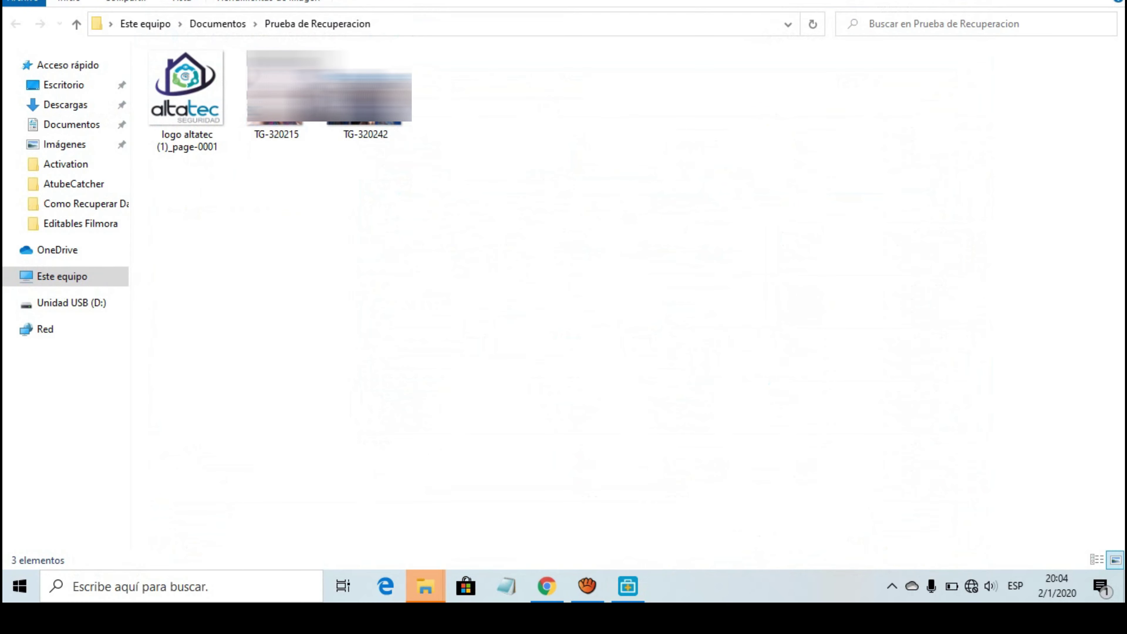
left_click(628, 586)
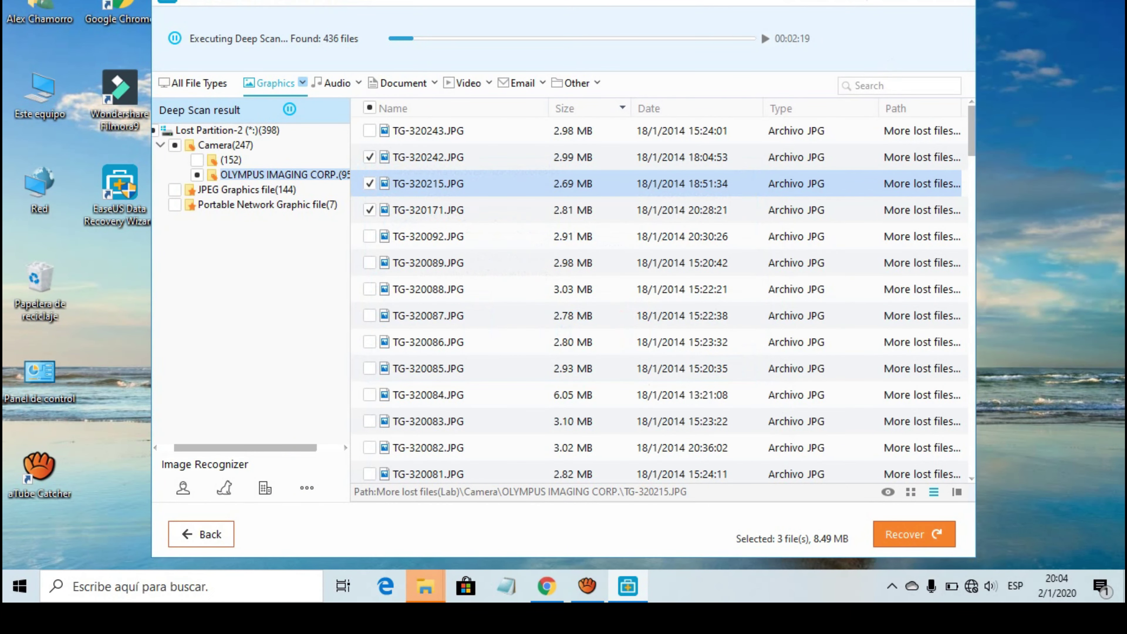
- Clear the selection marks of TG-320215.JPG, TG-320242.JPG and TG-320171.JPG
left_click(369, 184)
left_click(369, 156)
left_click(370, 210)
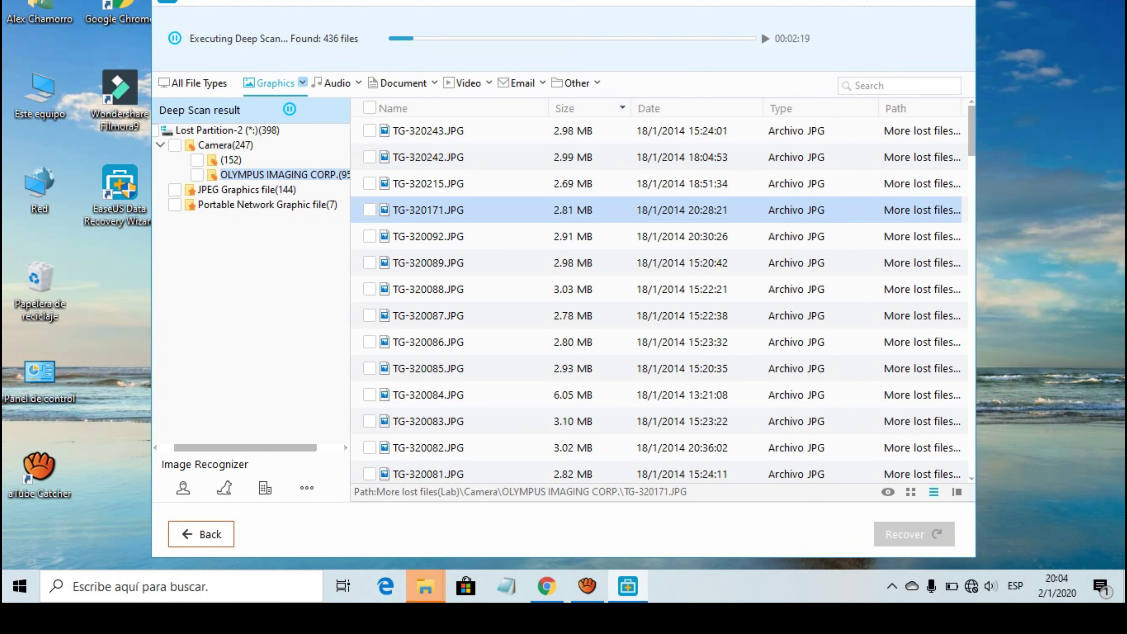
- Try marking the whole OLYMPUS IMAGING CORP. folder inside Camera for recovery and clear the mark
left_click(225, 145)
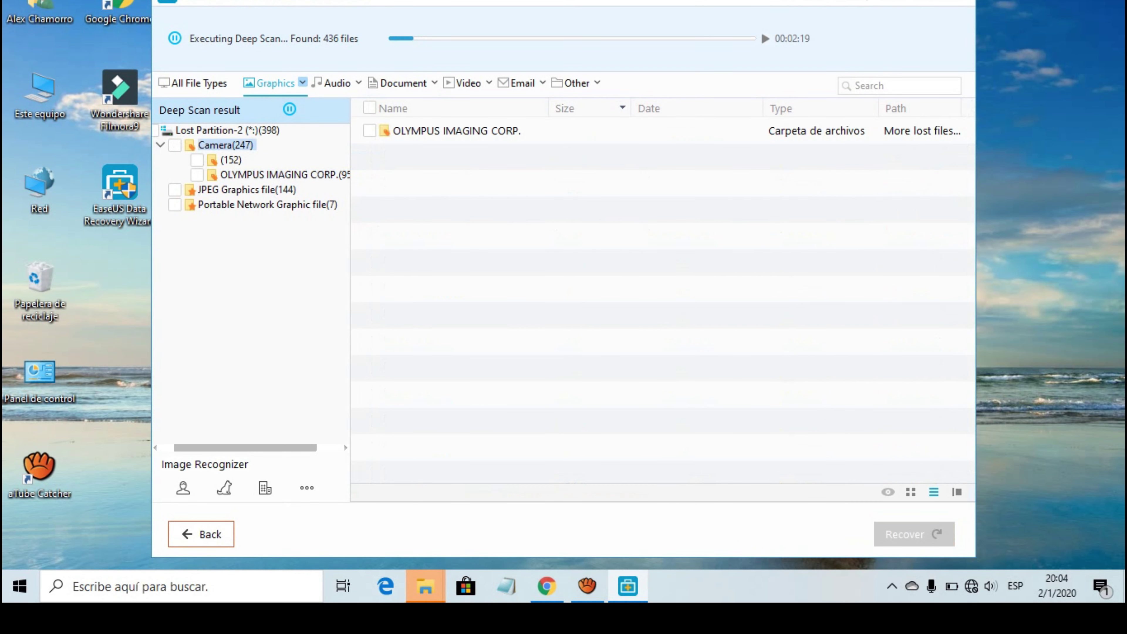
left_click(369, 131)
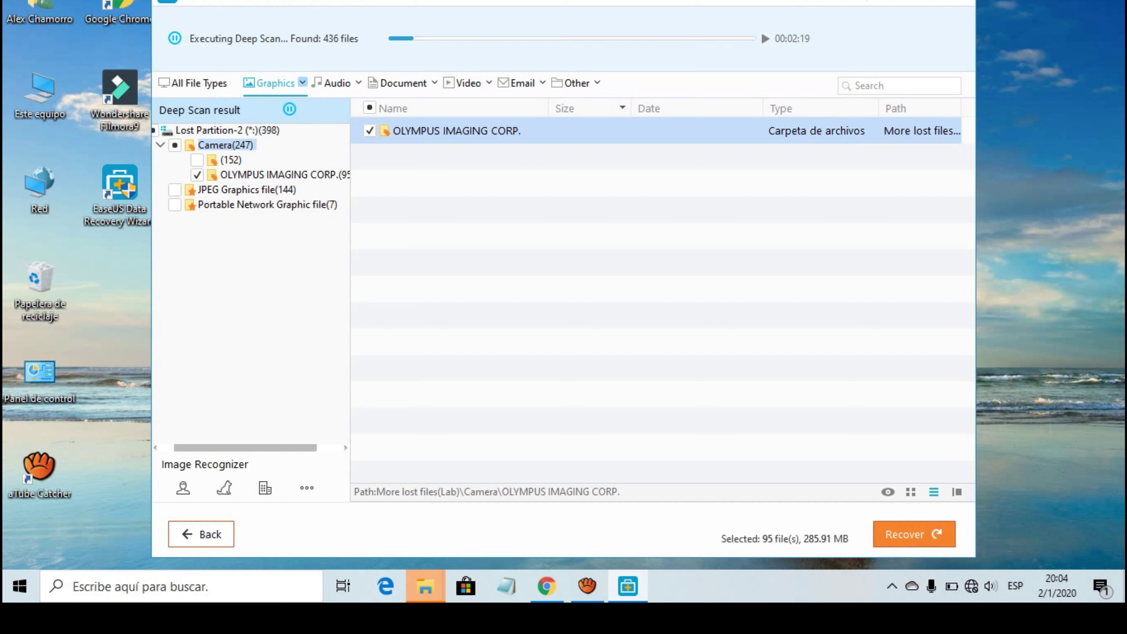
left_click(369, 130)
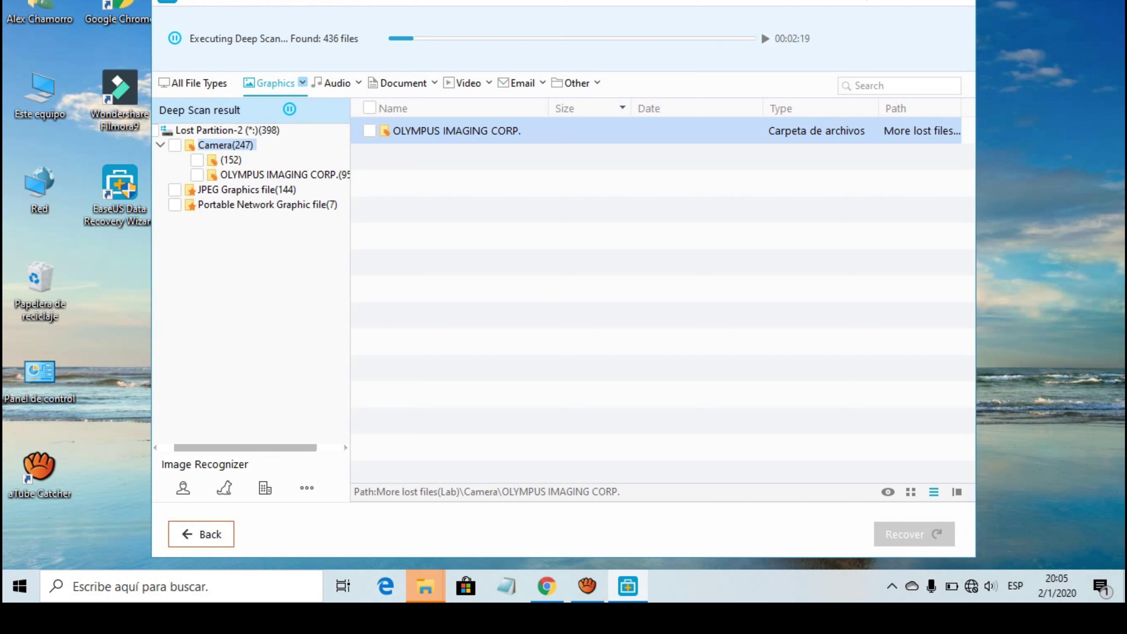
- Leave the Lost Partition-2 scan results with the Return to Home option
left_click(201, 534)
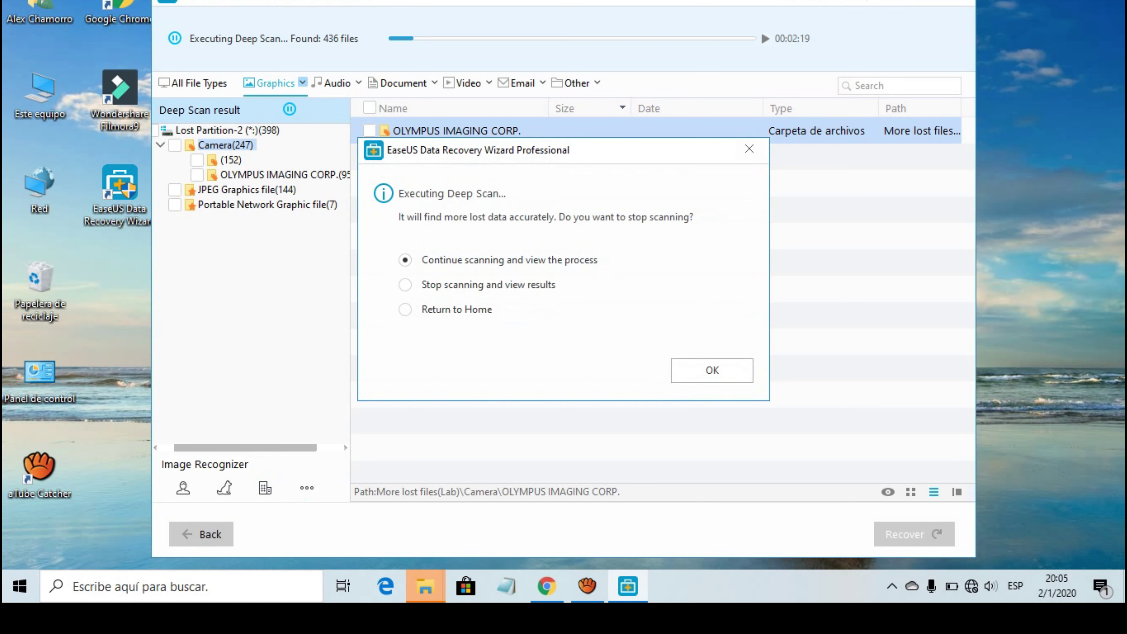
key("Down")
key("Down")
key("Return")
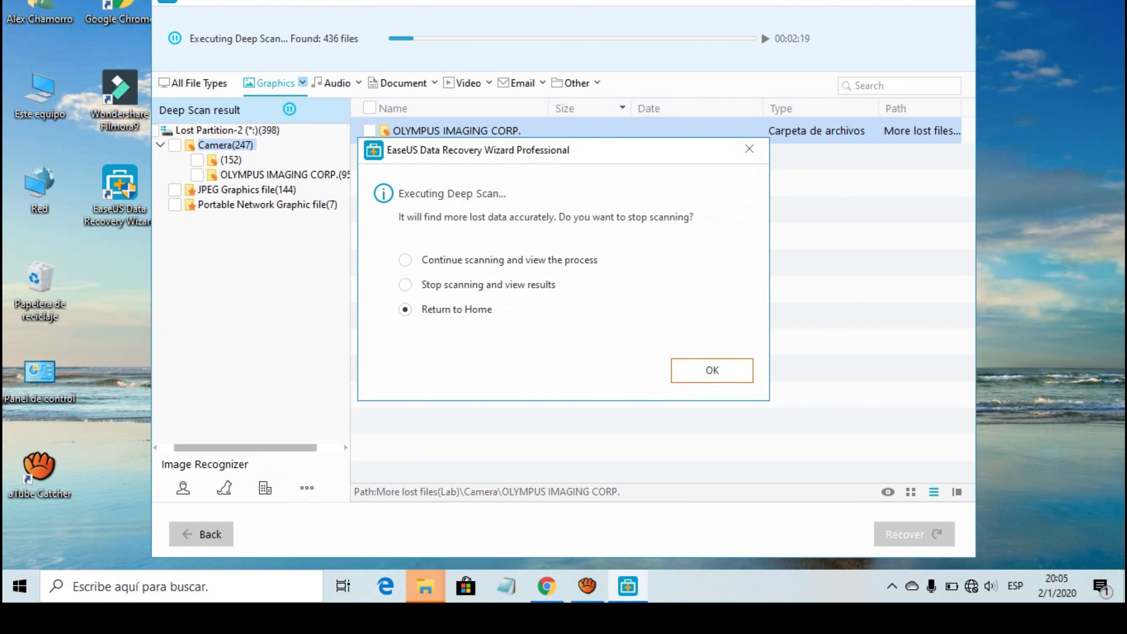